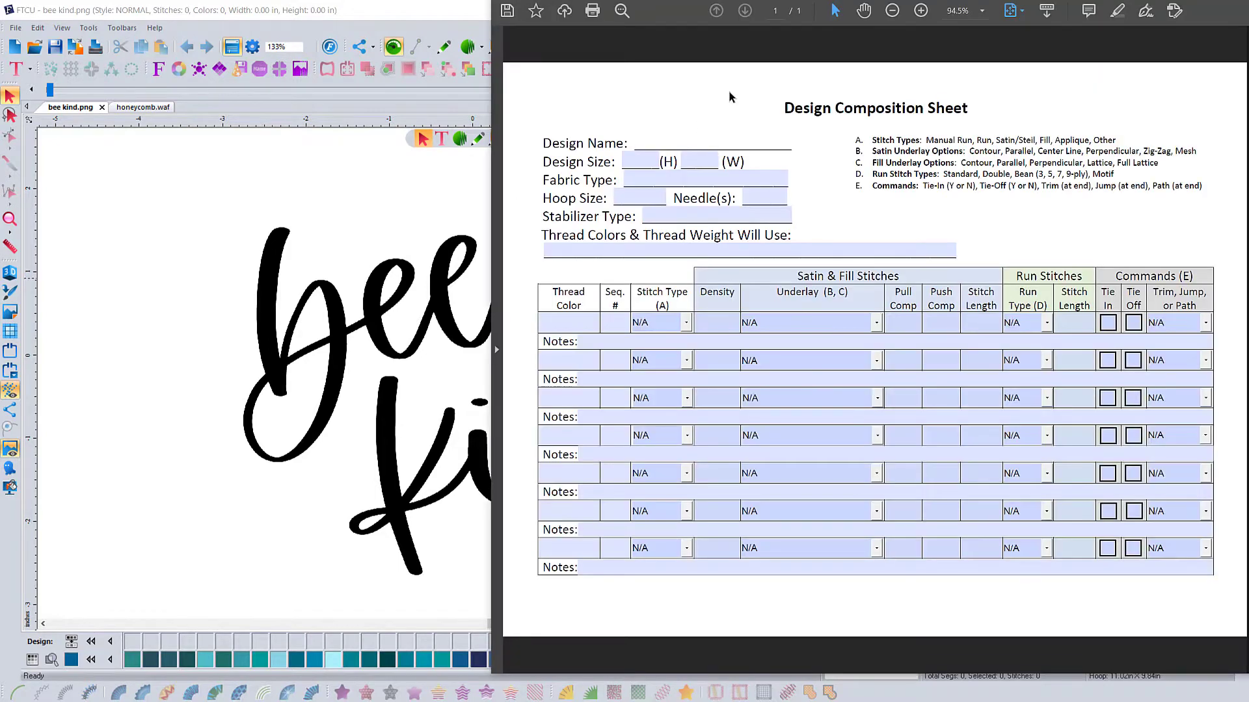
- Name the design 008_Bee Kind, set its height to 4.85, and enter Woven as the fabric type
text(008_Bee Kind)
key(Tab)
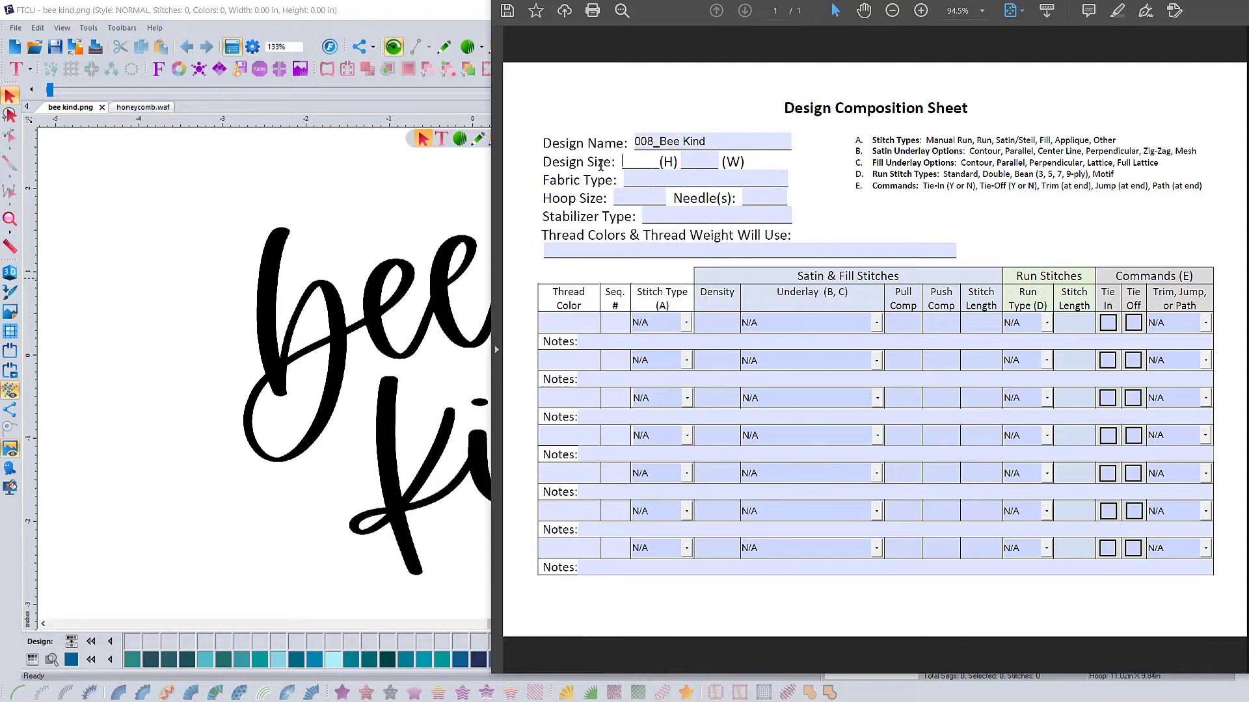
text(4.85)
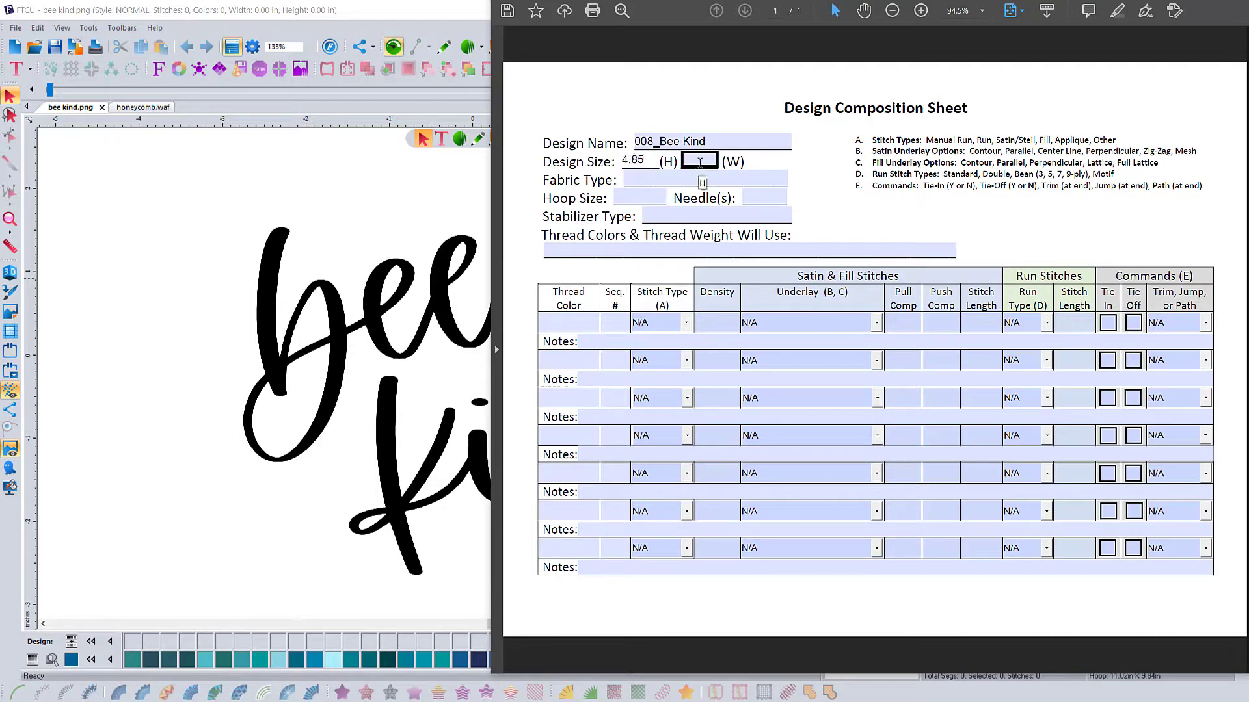
click(635, 177)
text(Woven)
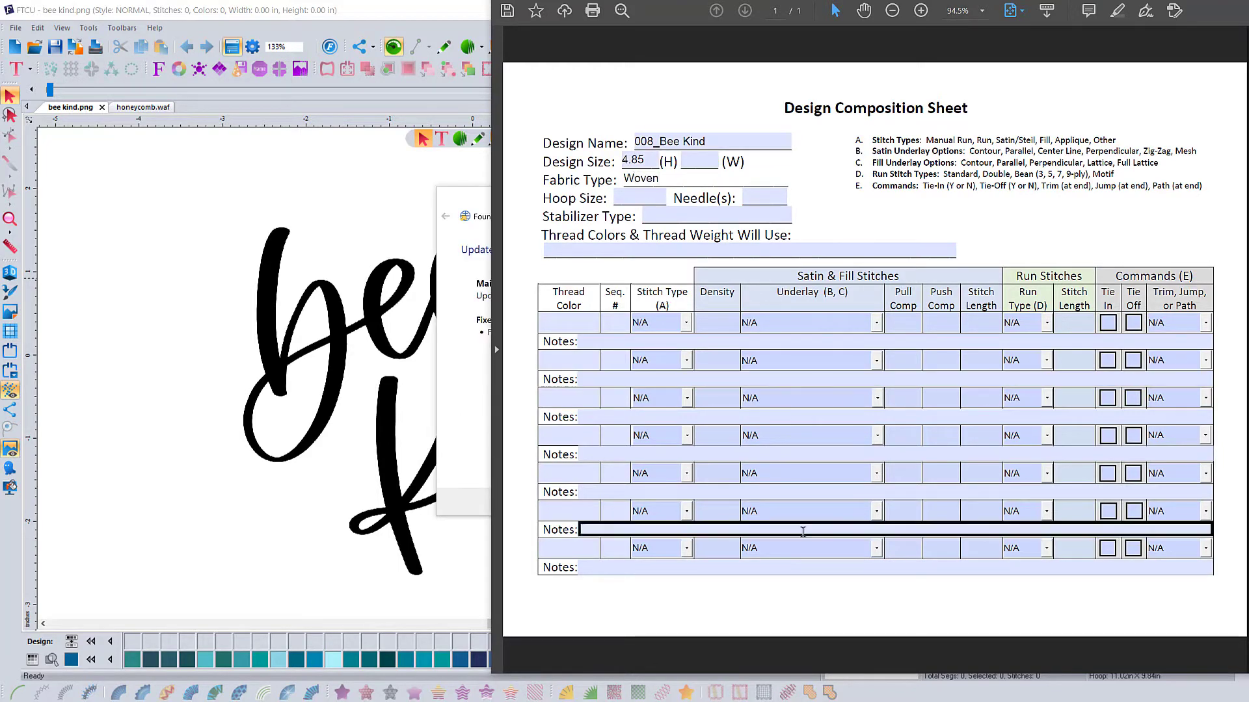
- Enter hoop size 5"x7", needle 75/11 and stabilizer Fusible Tearaway, and open the thread colors entry for editing
click(650, 201)
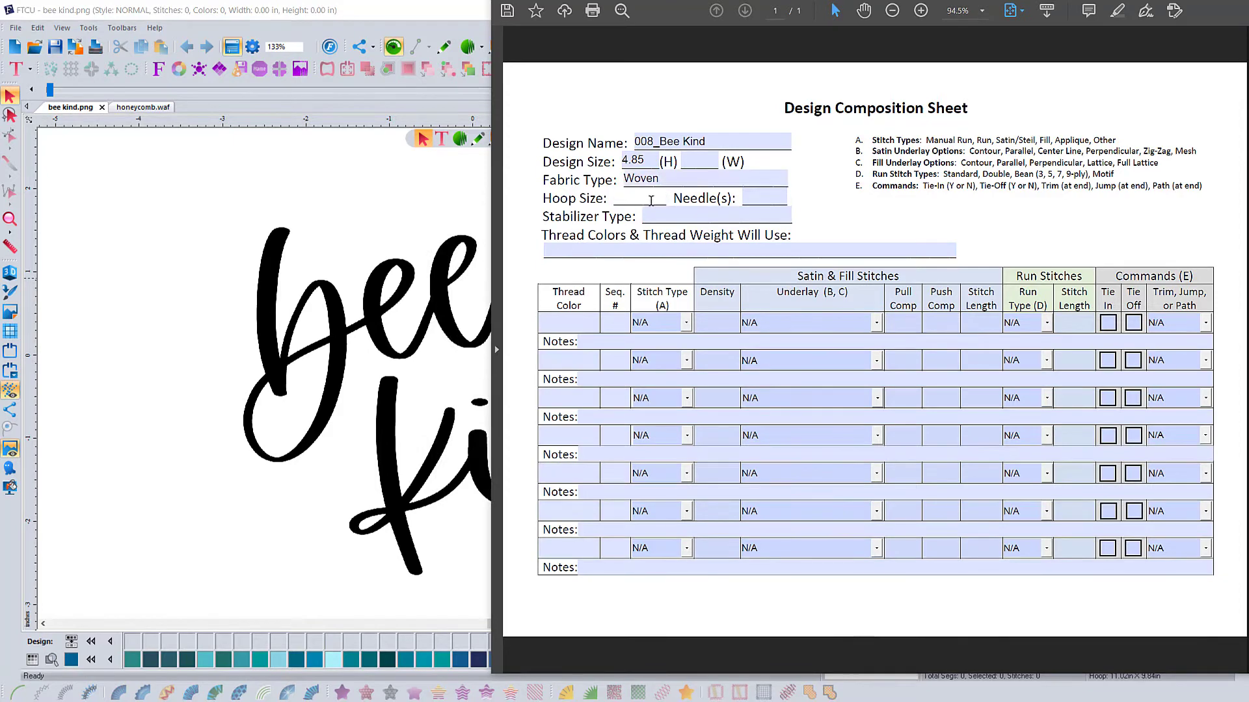
text(5"x7")
click(748, 199)
text(75/11)
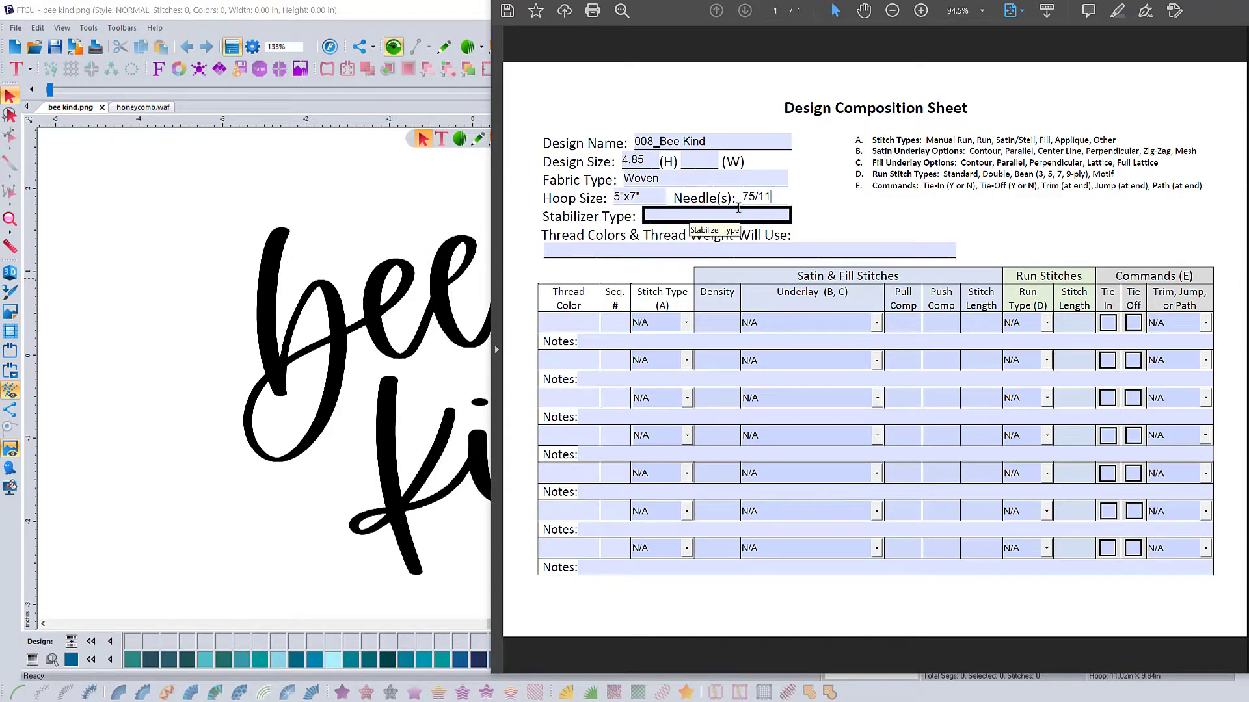
click(699, 215)
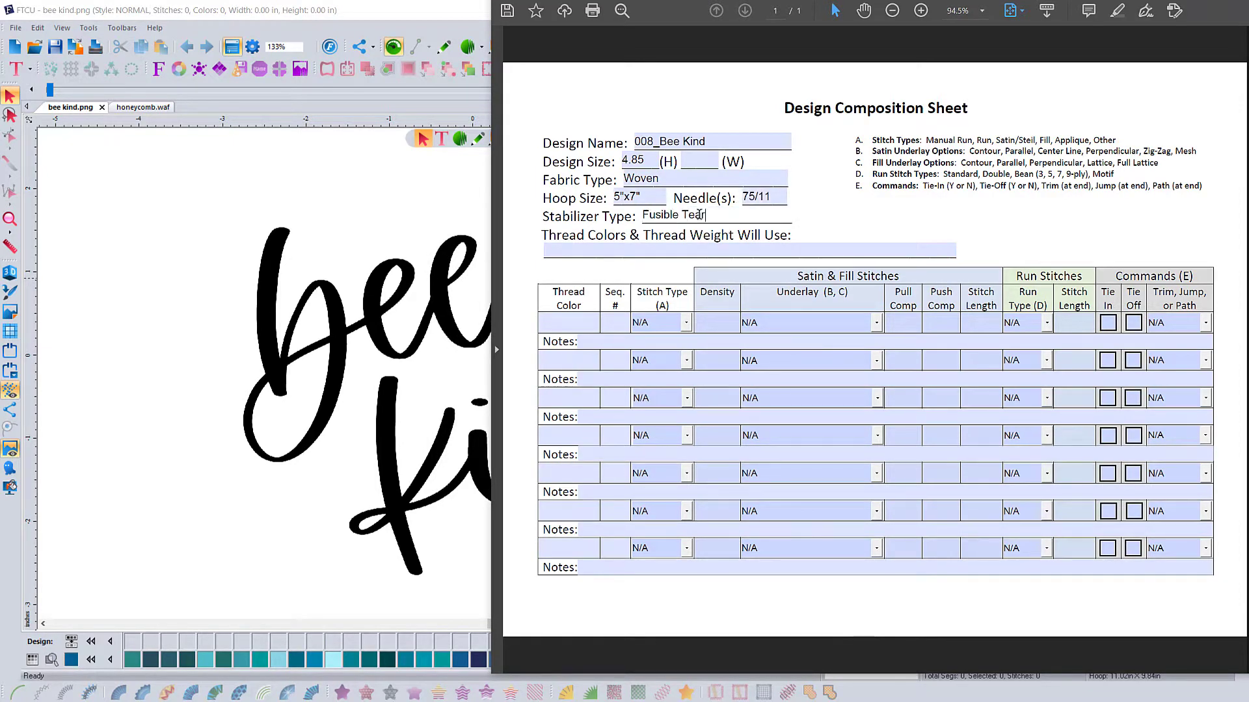
click(629, 250)
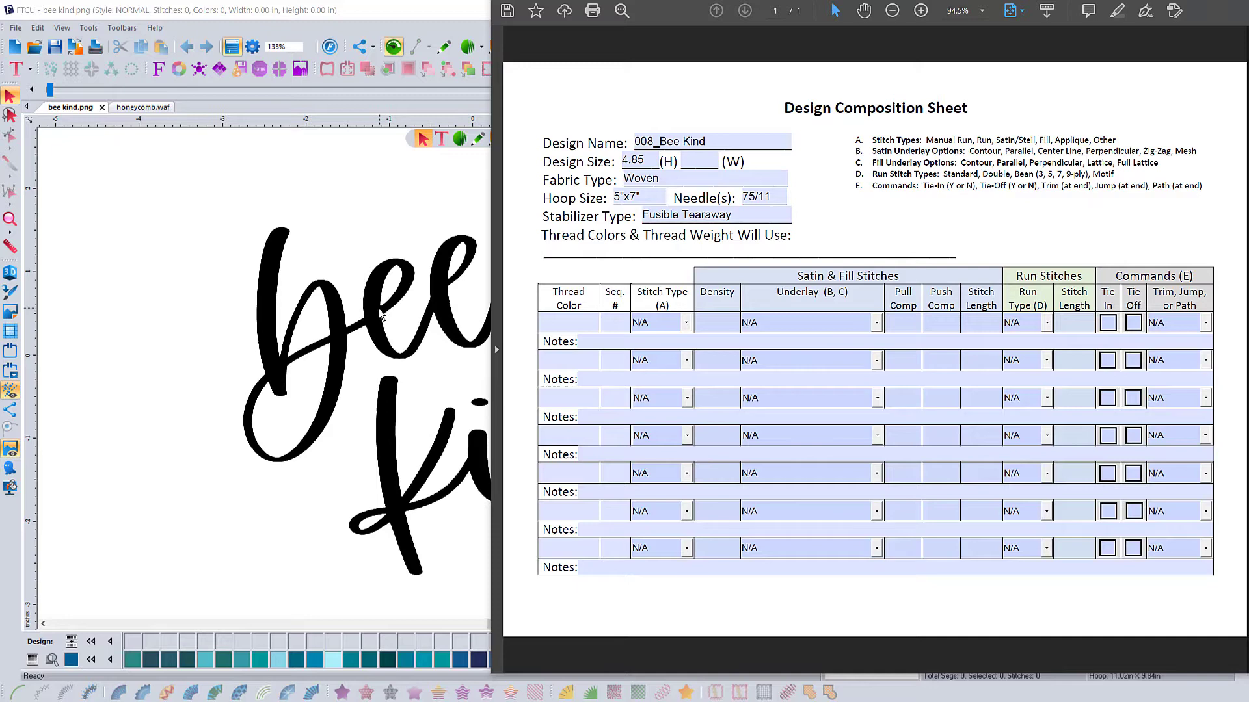
- Switch to the FTCU embroidery software and move the ruler origin to the centre of the bee kind artwork
click(254, 291)
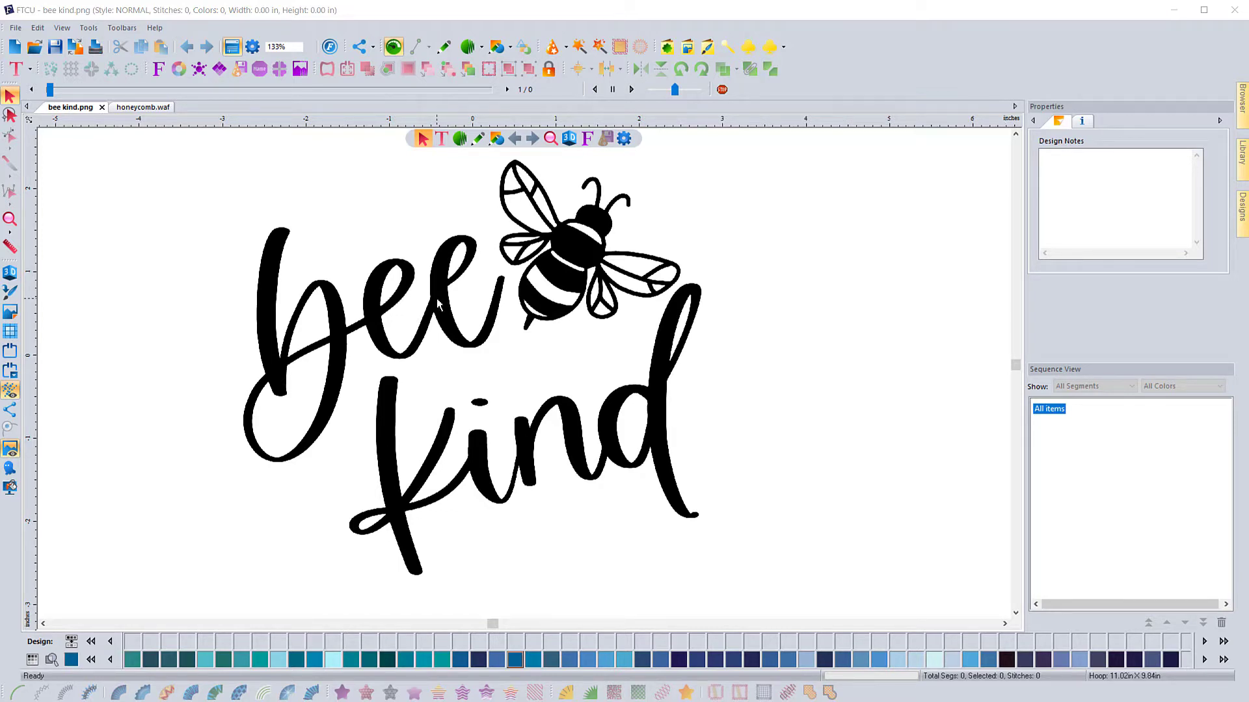
right_click(255, 119)
click(289, 161)
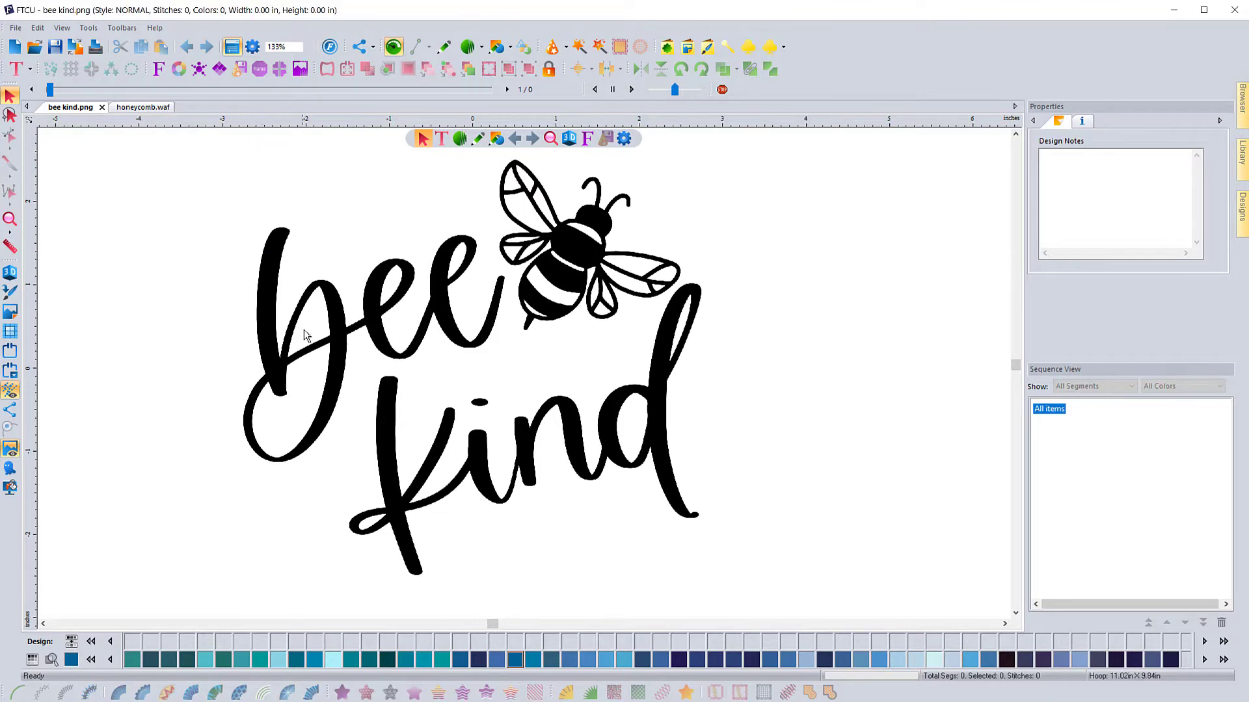
- Resize the bee kind background image proportionally to a height of 4.85 in
click(10, 312)
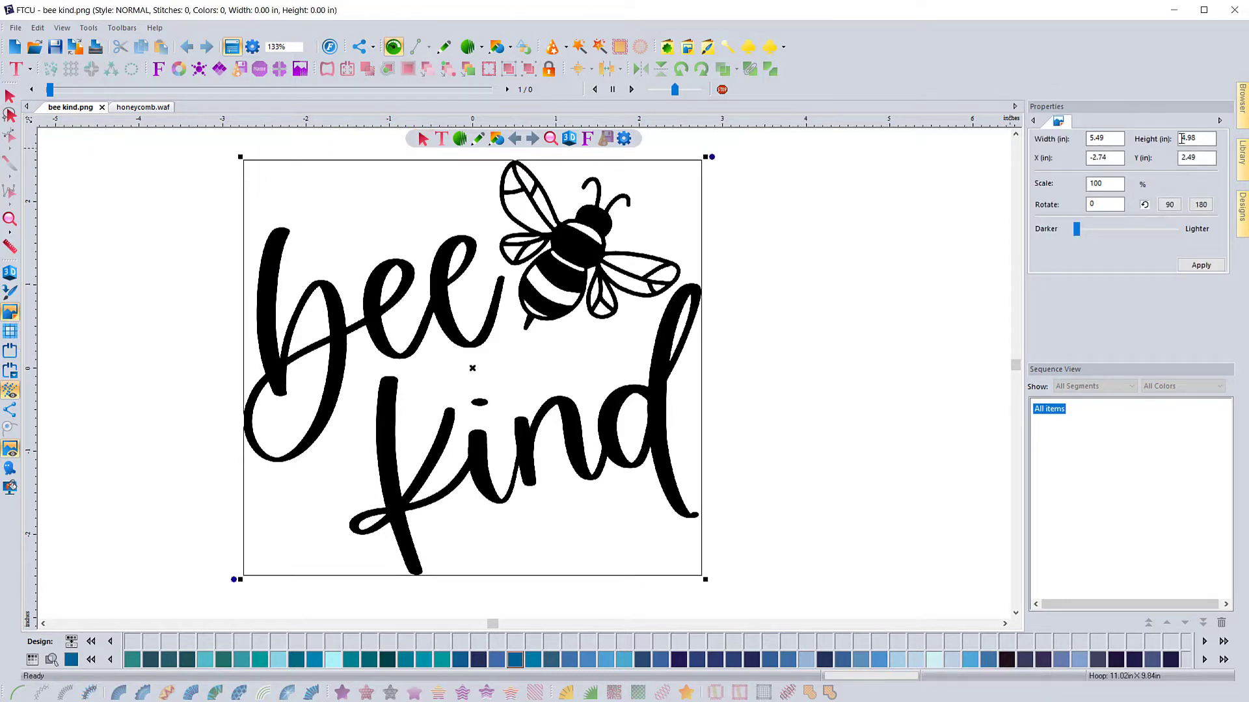
drag(1181, 137, 1198, 138)
text(4.85)
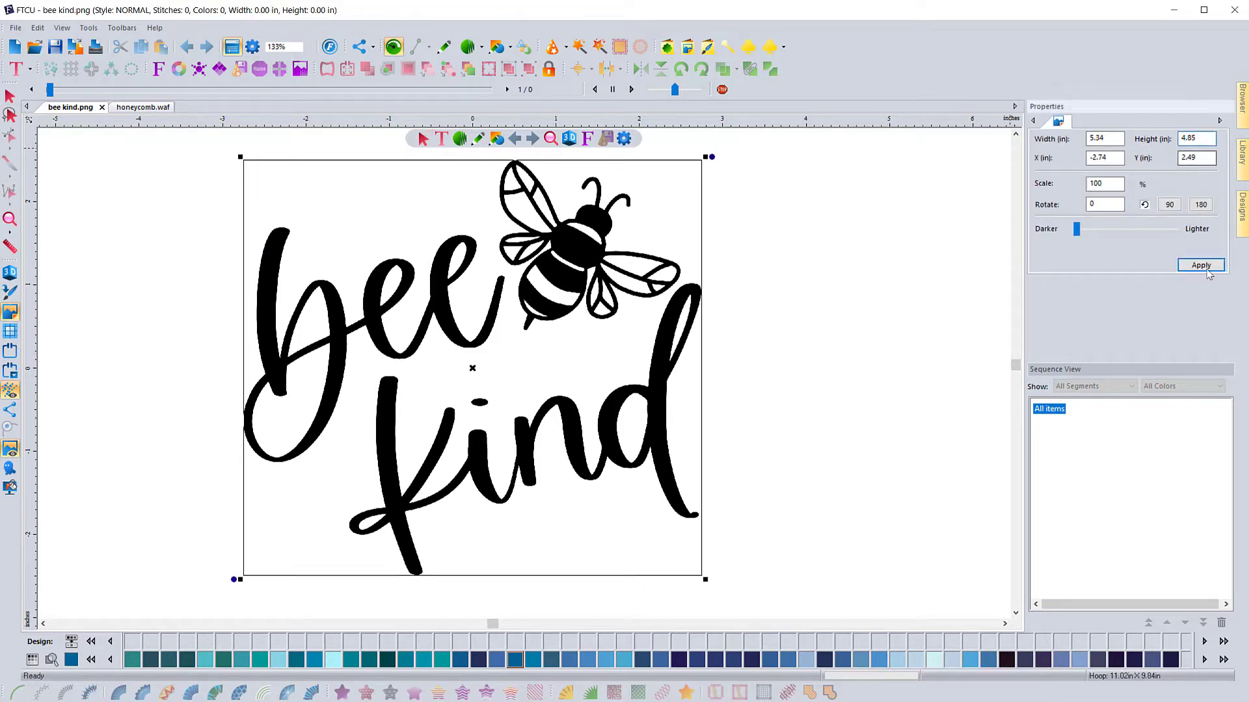
click(1203, 266)
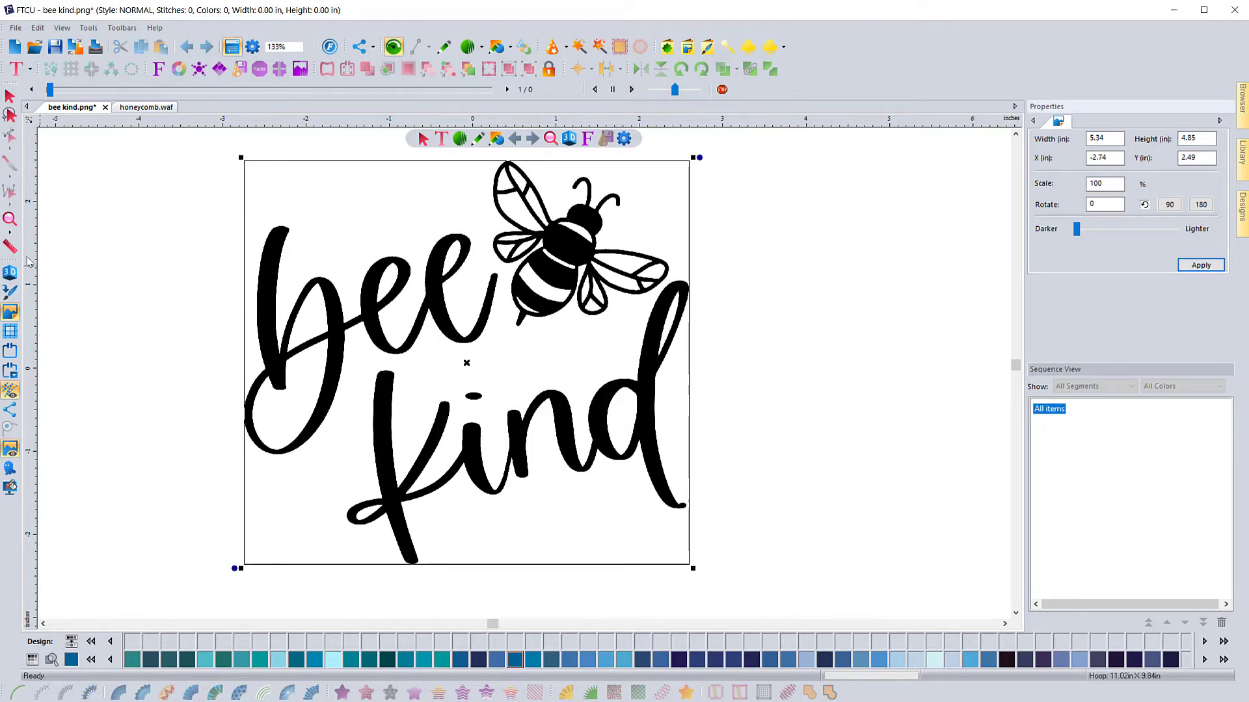
- Activate the measuring tool and change the ruler units to millimetres
click(10, 247)
right_click(243, 120)
click(268, 129)
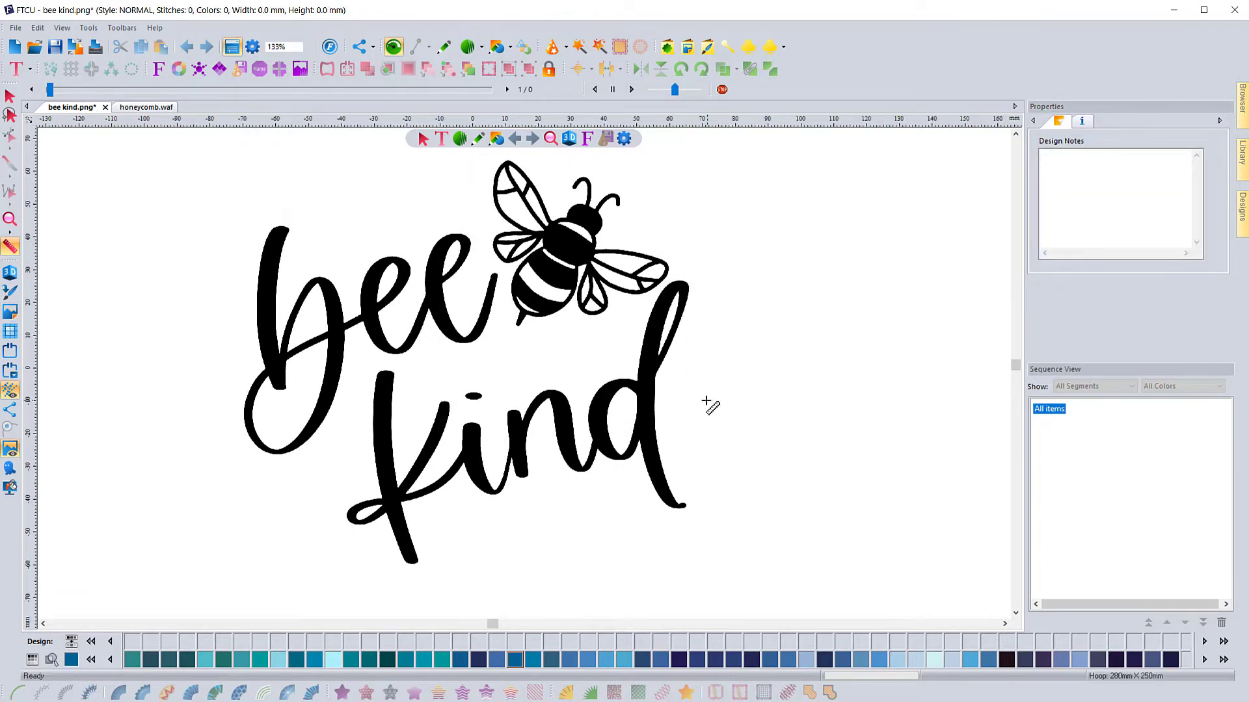
- Measure the stem of the b, the thin stroke between i and n, the bee's antenna, and its dark body band
drag(255, 307, 280, 308)
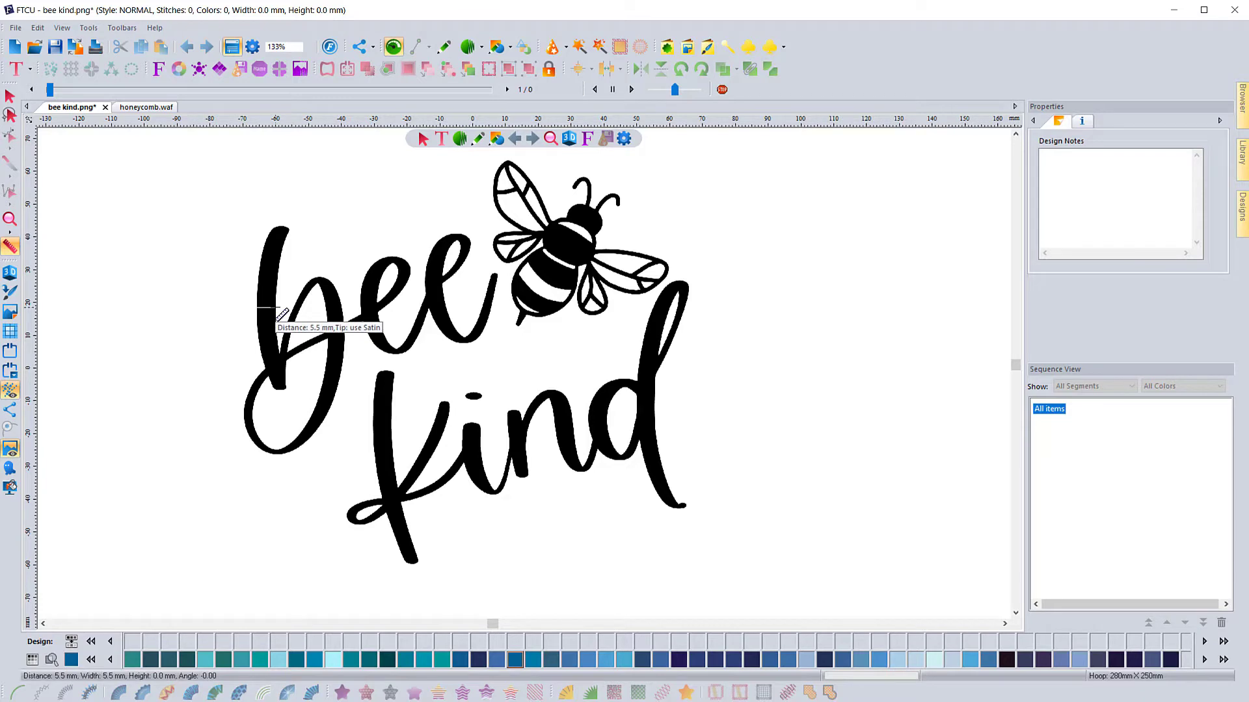
scroll(502, 470, up, 2)
drag(509, 468, 516, 471)
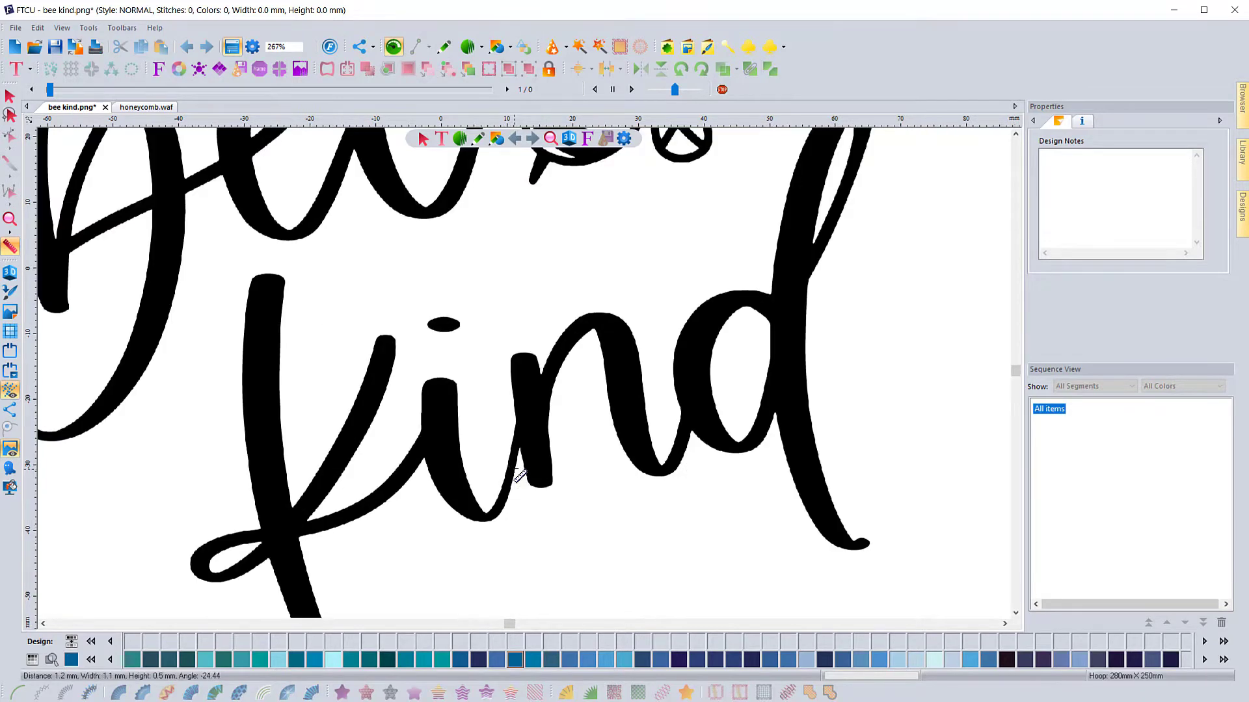
scroll(506, 468, down, 2)
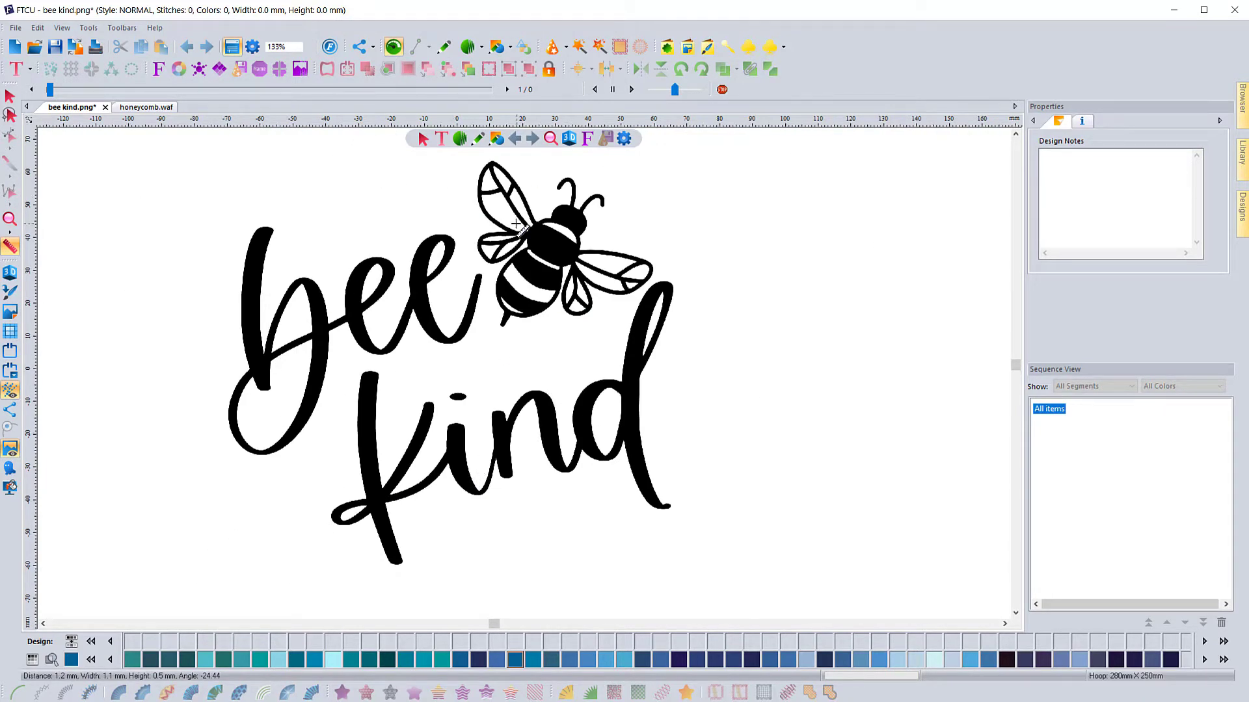
scroll(516, 224, up, 2)
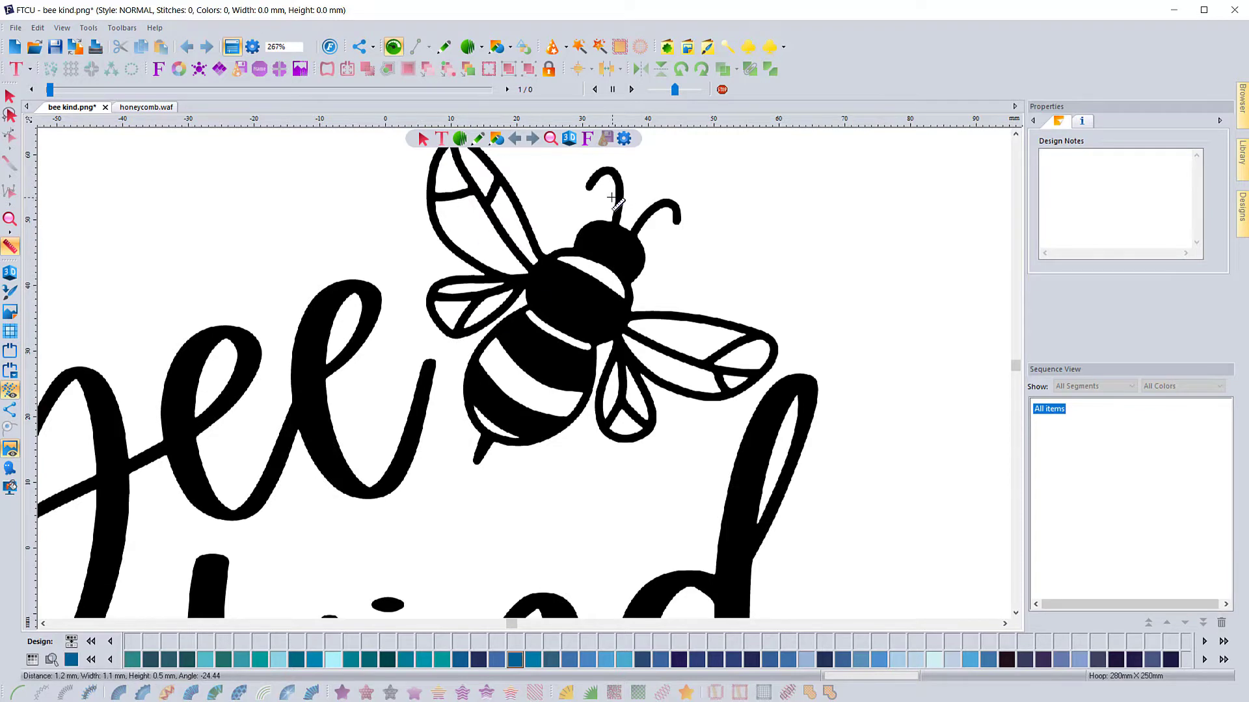
drag(615, 196, 624, 197)
drag(559, 337, 589, 286)
double_click(10, 220)
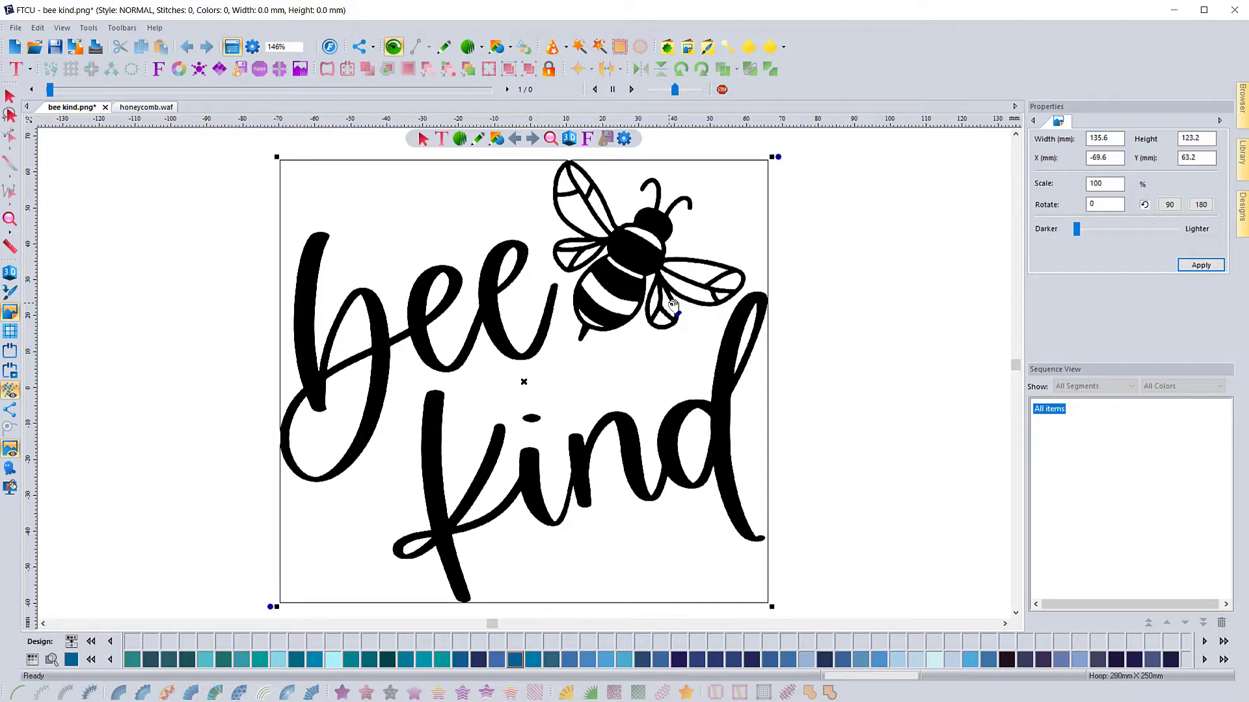
- Switch to the design composition sheet and fill in row 1 with thread color Black, sequence 1 and stitch type Other
key(alt+Tab)
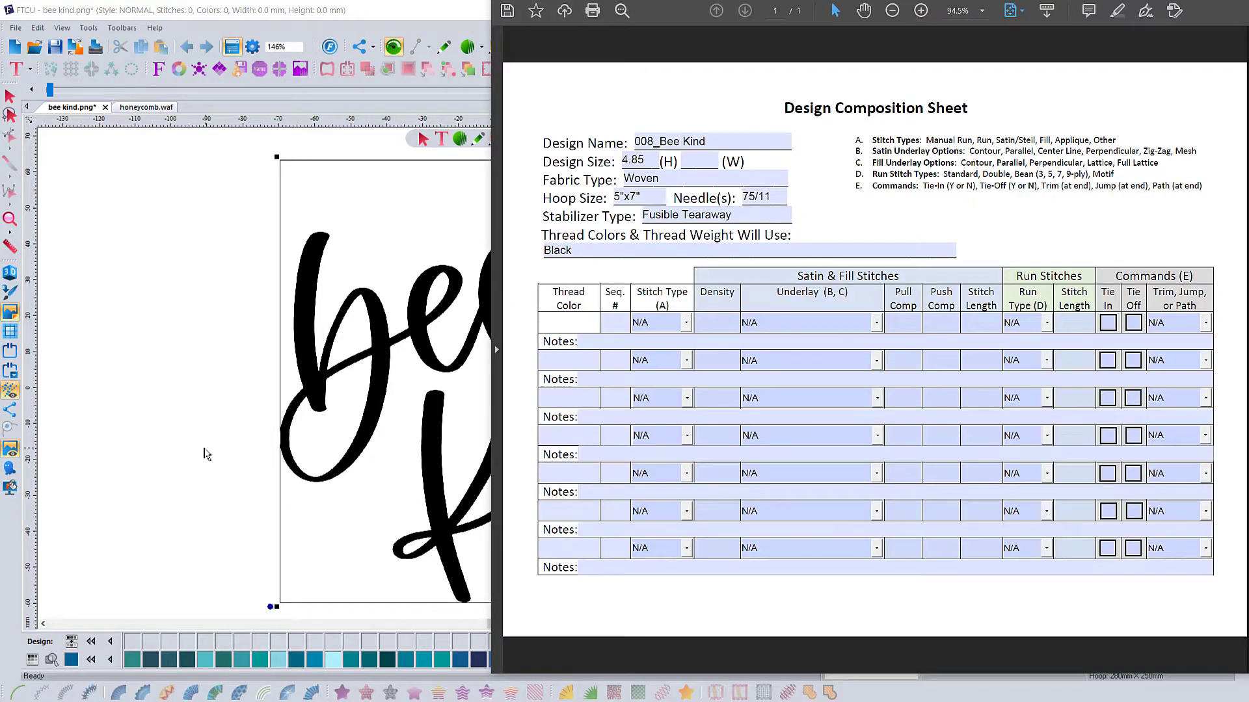
text(Black)
key(Tab)
text(1)
click(687, 323)
click(658, 371)
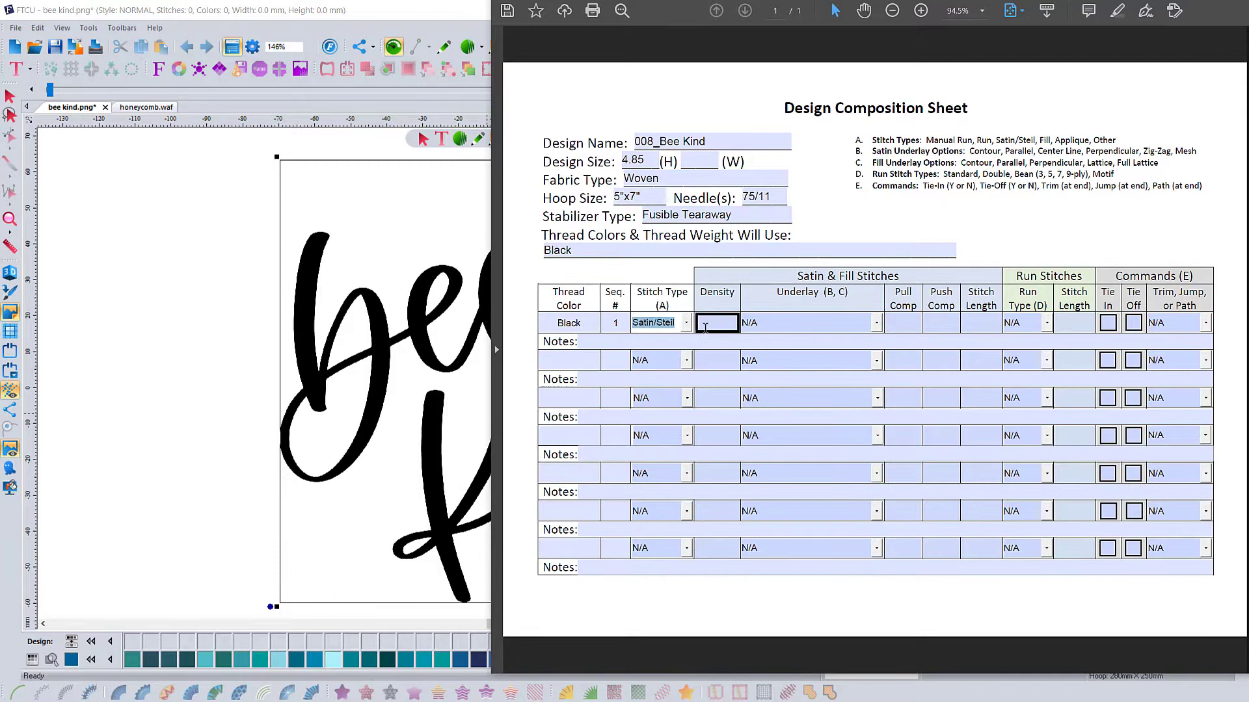
click(706, 328)
click(686, 323)
click(660, 408)
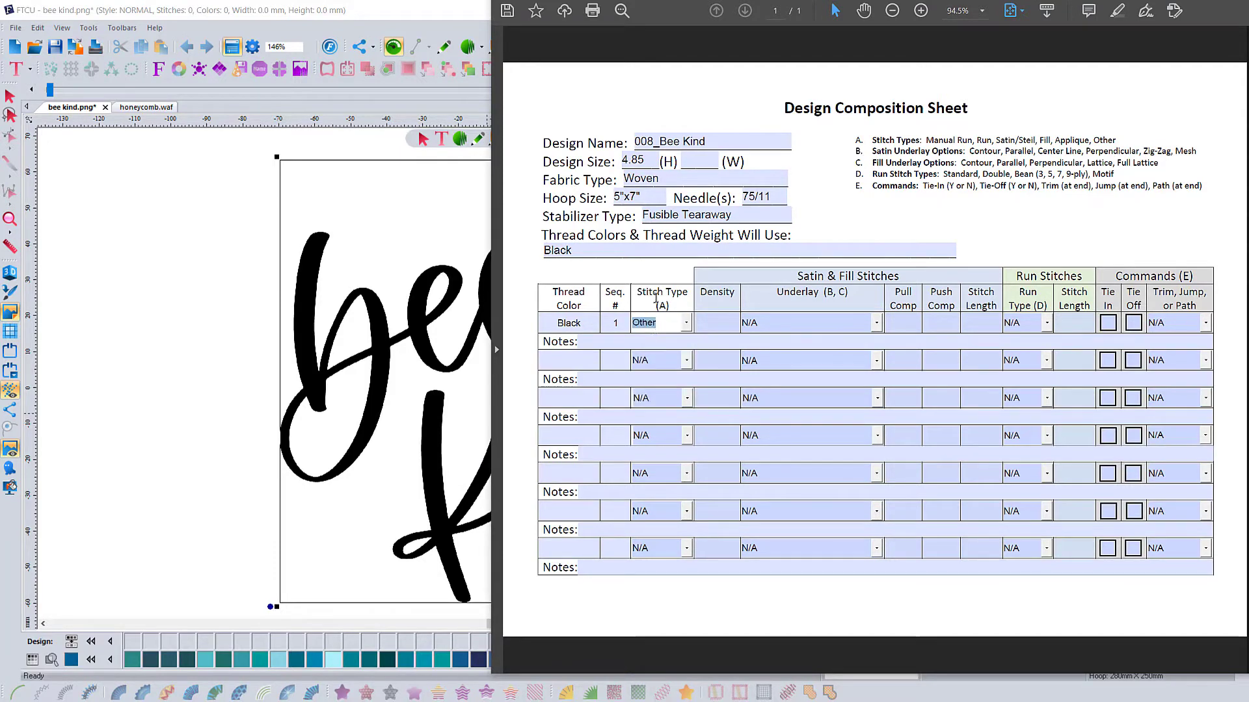
- Leave row 1's underlay at N/A and set its pull compensation to 0.3
click(876, 324)
click(828, 323)
click(903, 328)
click(902, 323)
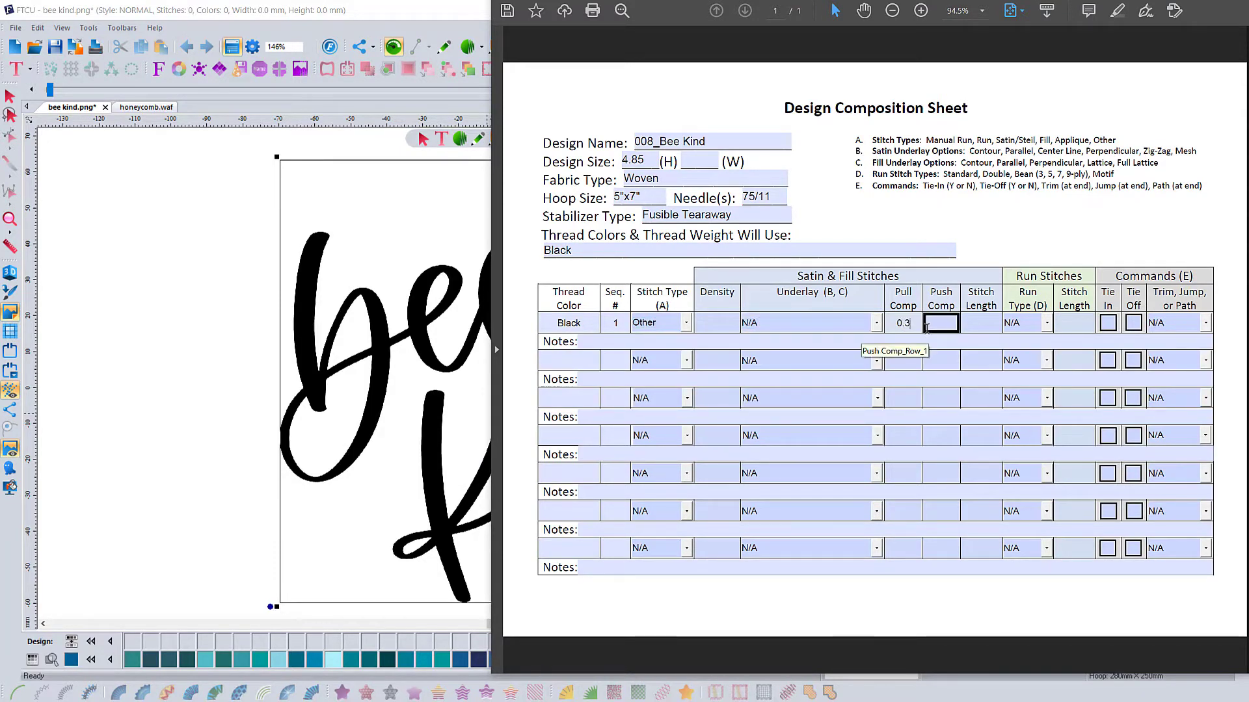
text(0.3)
click(937, 323)
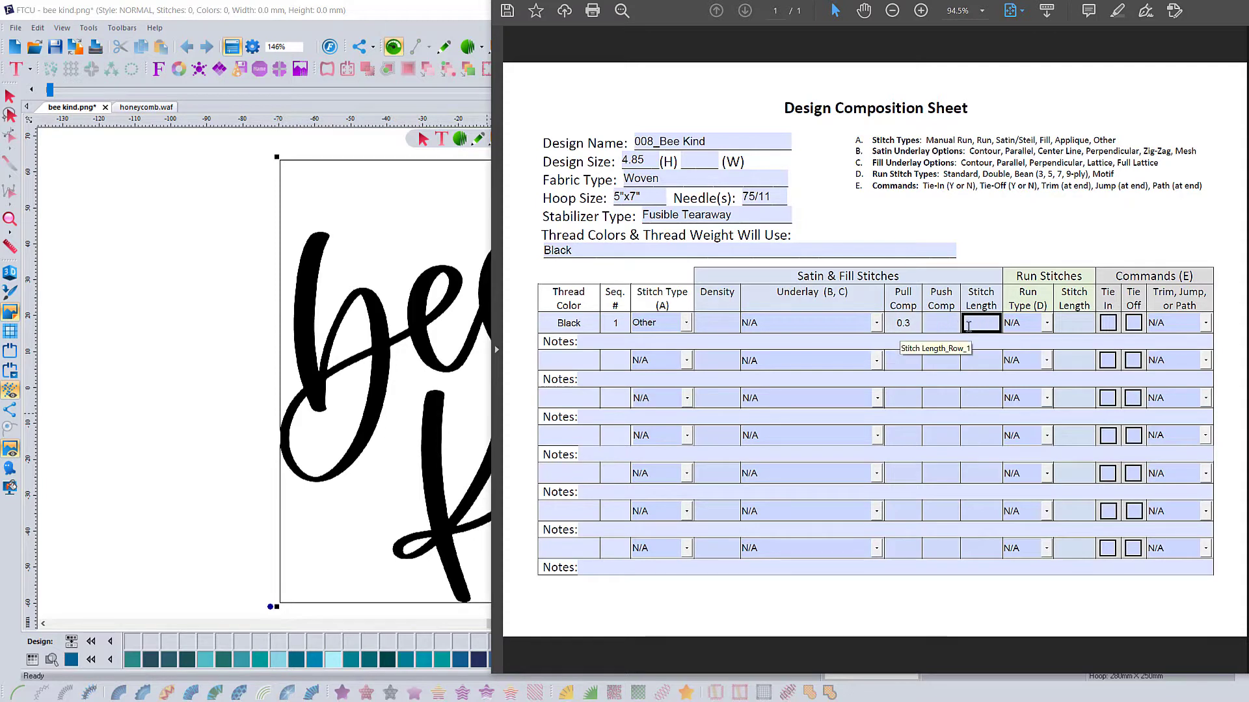
- Enable Tie In and Tie Off for row 1 and set its end command to Path to Next
click(1107, 324)
click(1133, 323)
click(1184, 323)
click(1204, 329)
click(1169, 373)
- Add the row 1 note "Do the work KIND first. Right to left for the letter K, left to right for letters i, n, and d."
click(611, 342)
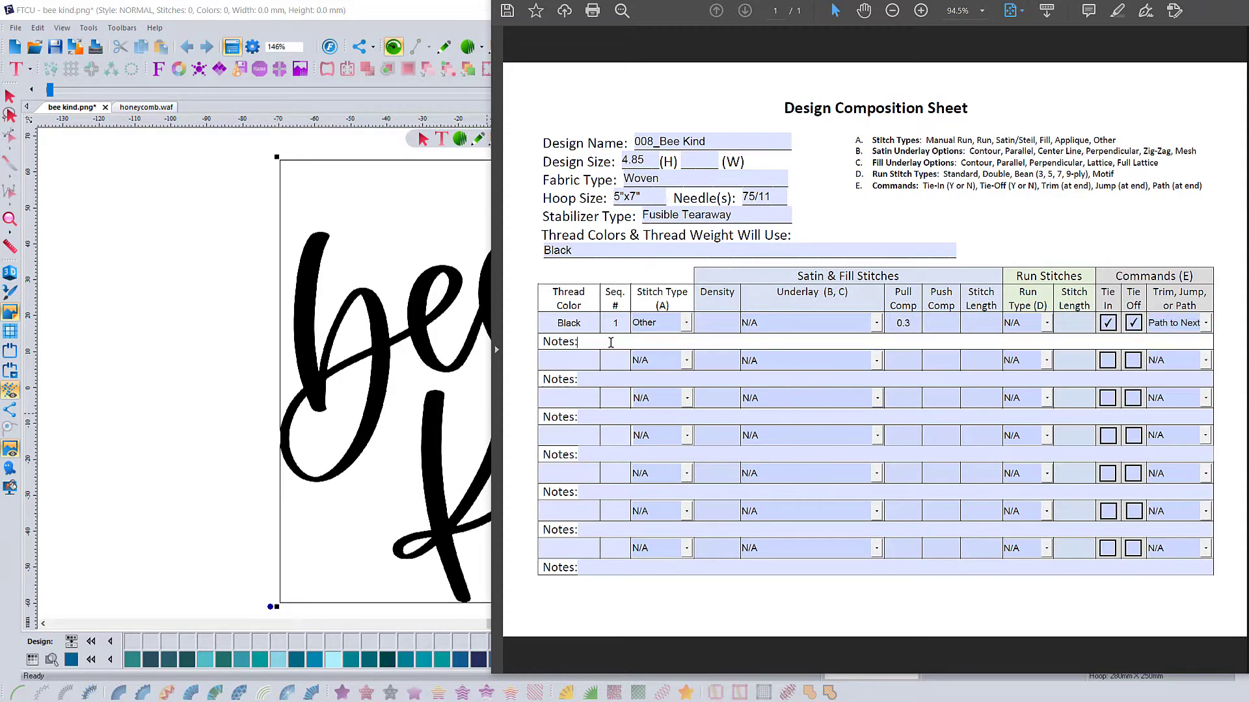
text(.  Right to left for the letter K)
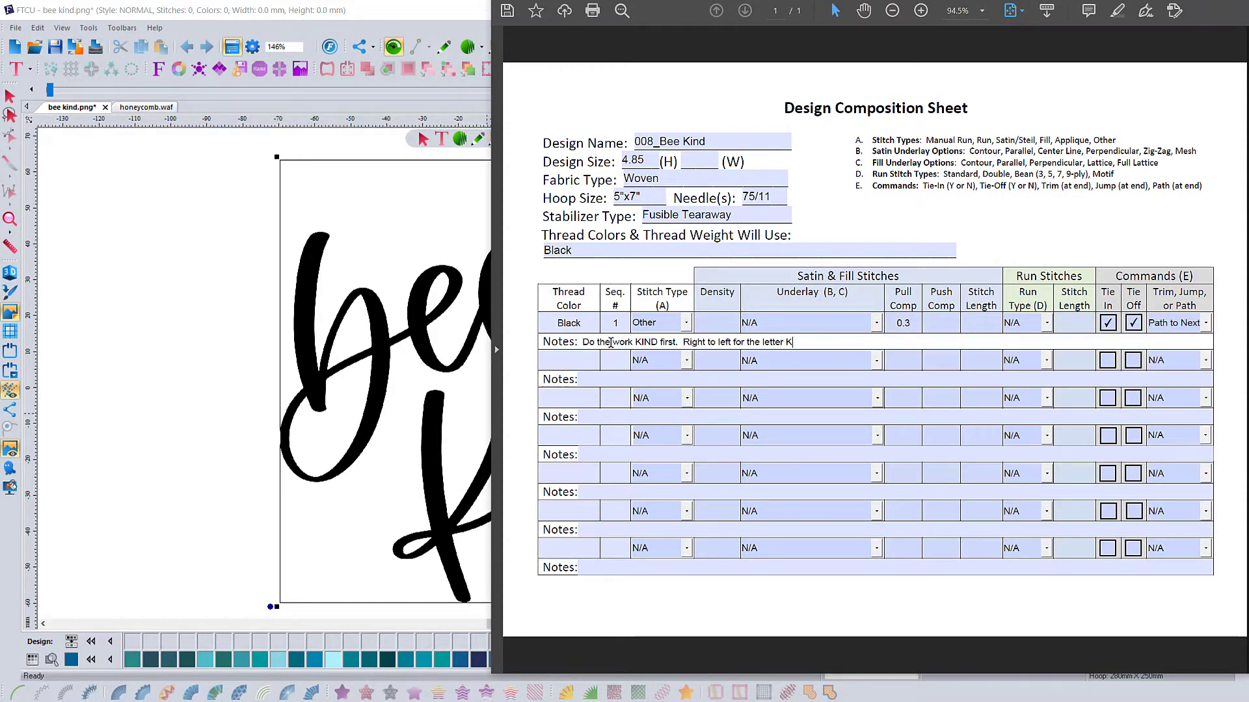
text(to right for letters i, n, and d.)
- Fill in row 2 with thread color Black, sequence 2 and stitch type Other
click(582, 364)
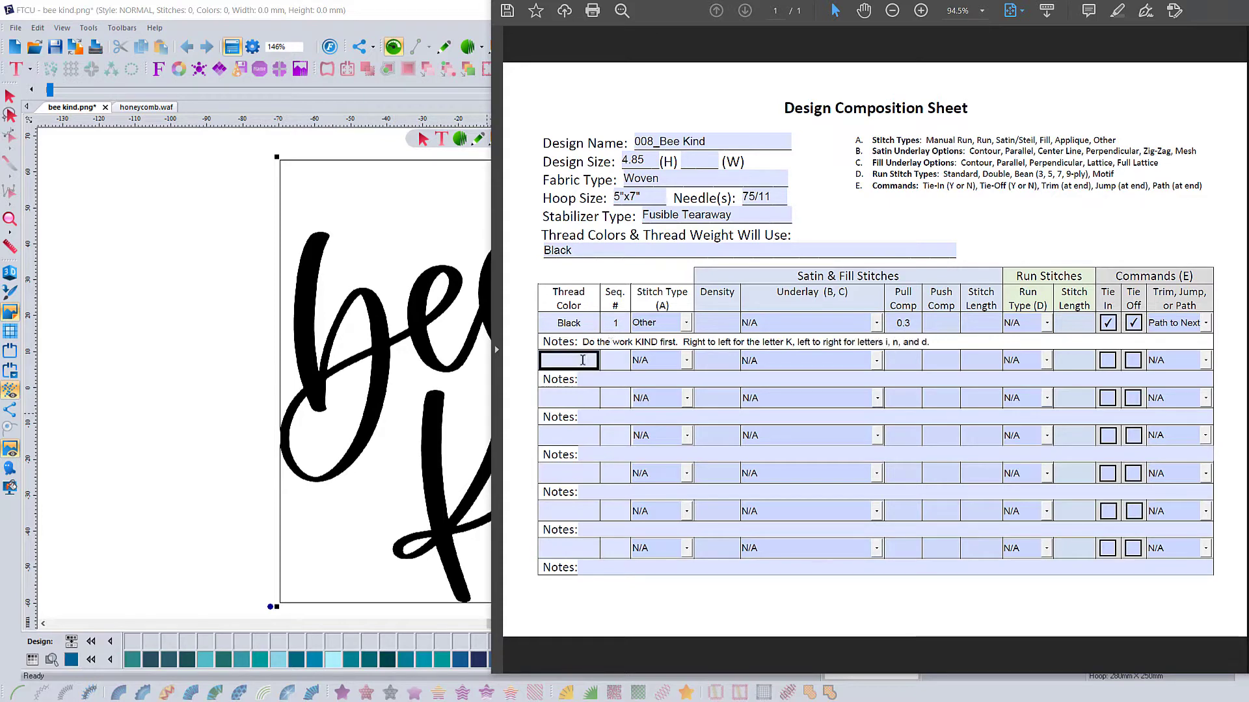
text(Black)
click(614, 361)
text(2)
click(686, 364)
click(656, 429)
click(700, 360)
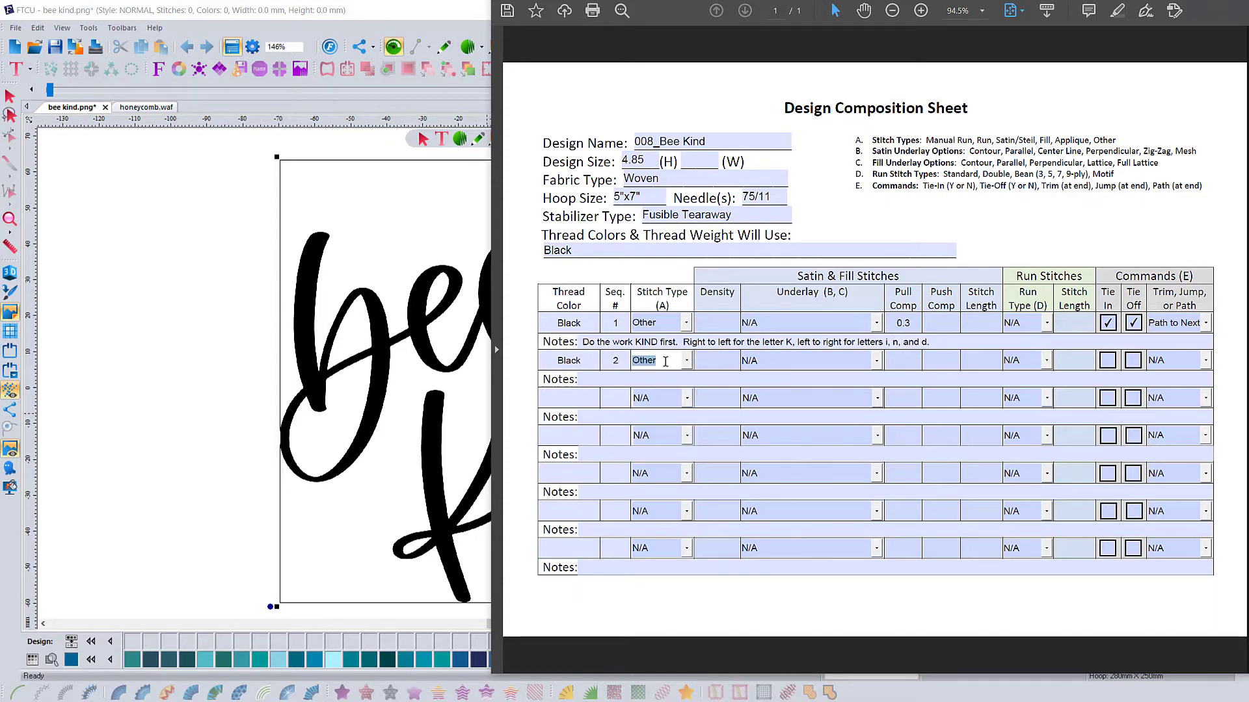
- Give row 2 pull comp 0.3, Tie In, Tie Off and Path to Next, and note "Do the word BEE. Right to left for all letters."
click(913, 359)
text(0.3)
click(1107, 360)
click(1133, 361)
key(p)
key(Tab)
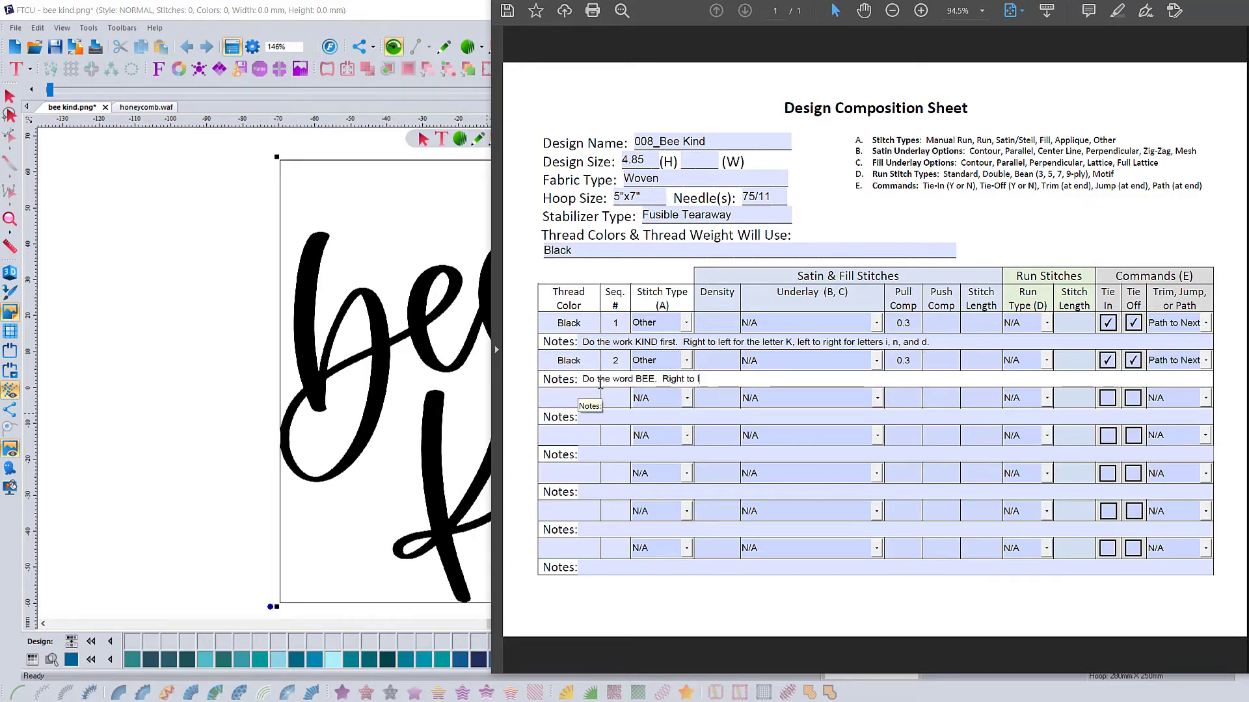
- Fill in row 3 with thread color Black, sequence 3 and stitch type Other
key(Tab)
text(Black)
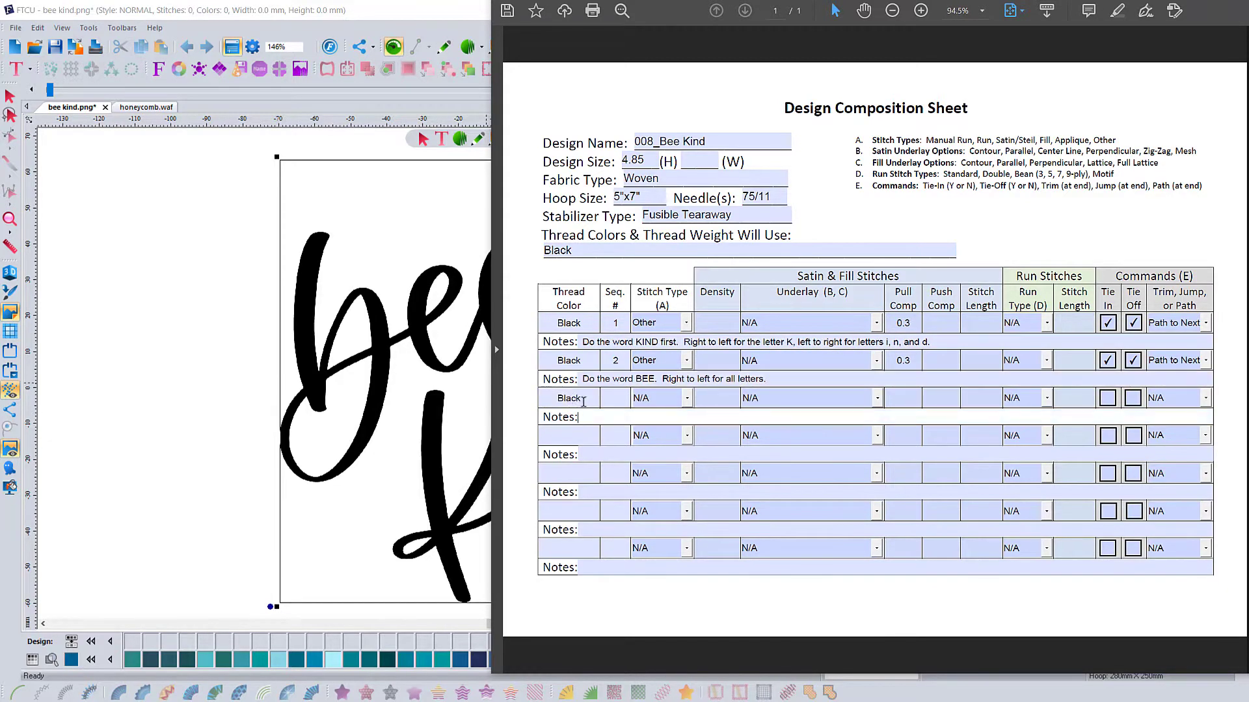
key(Tab)
text(3)
click(686, 398)
click(647, 480)
- Set row 3's pull comp to 0.3 and push comp to 0.2, and enable Tie In, Tie Off and Path to Next
click(904, 398)
text(0.3)
click(949, 399)
text(0.2)
click(1107, 398)
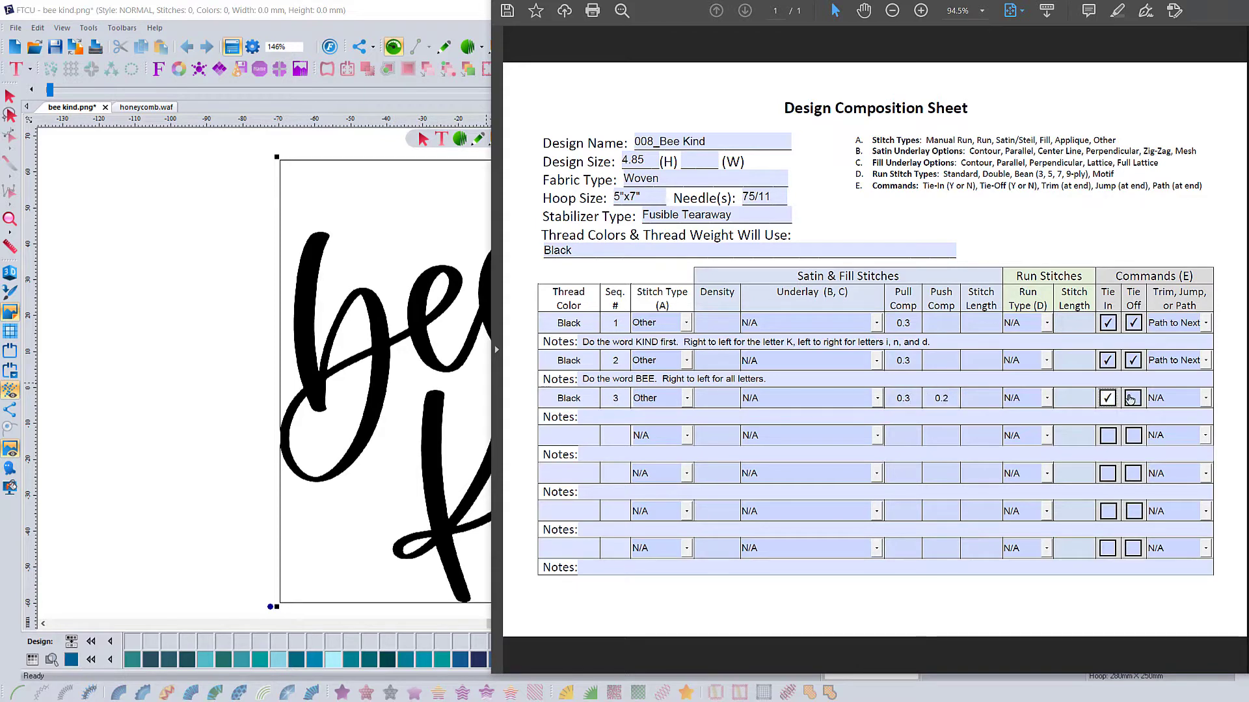
click(1133, 398)
click(613, 418)
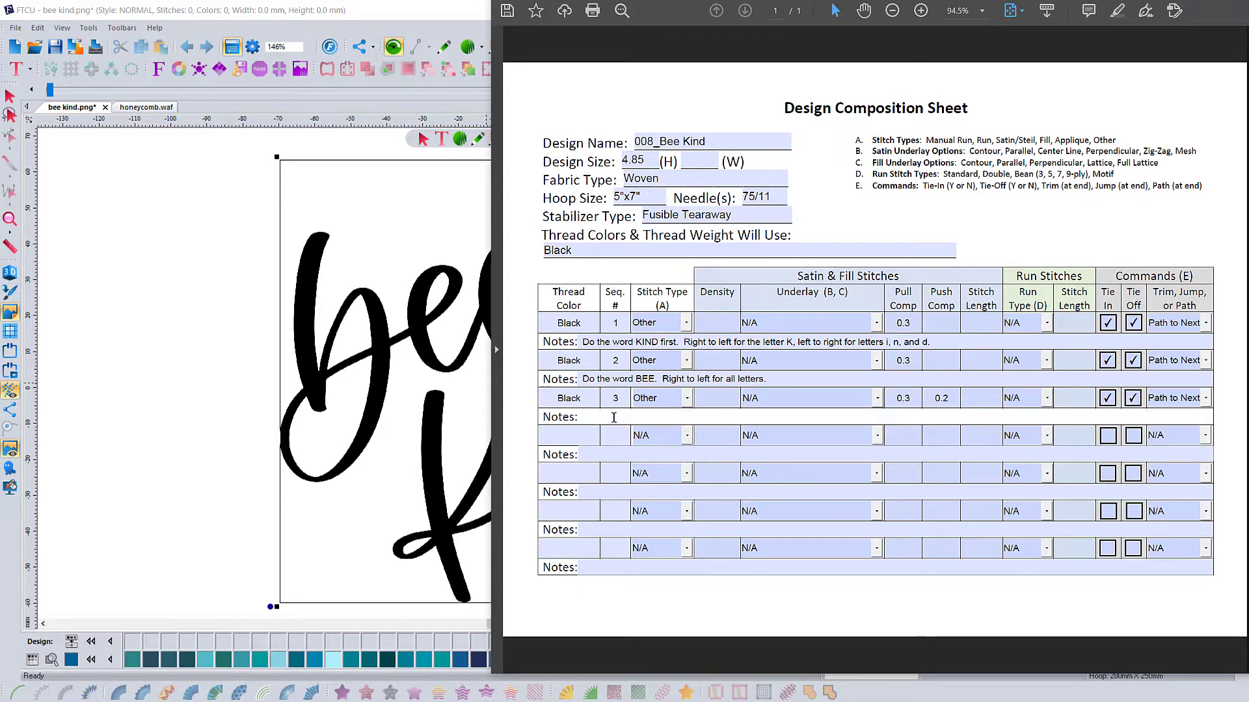
- Save the filled-in composition sheet
click(546, 67)
click(878, 447)
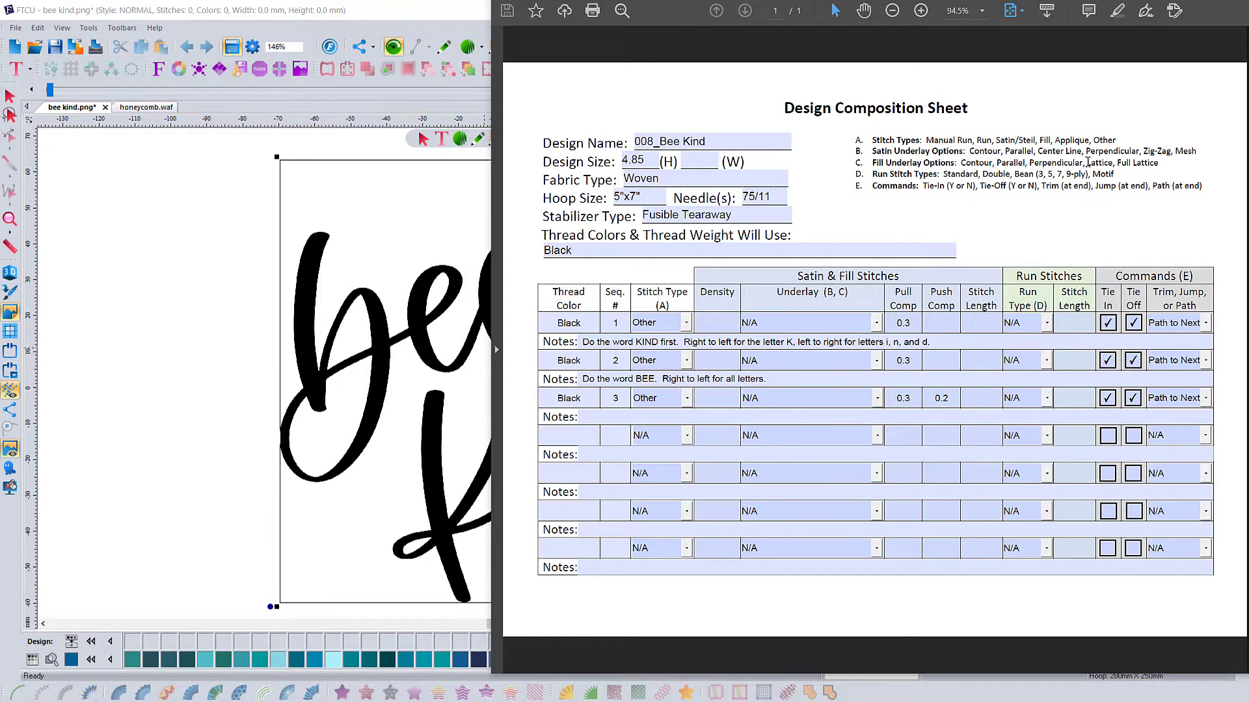
- Switch to the FTCU embroidery software and review the View, Digitizing and Grid preferences, including the snapping options
click(119, 352)
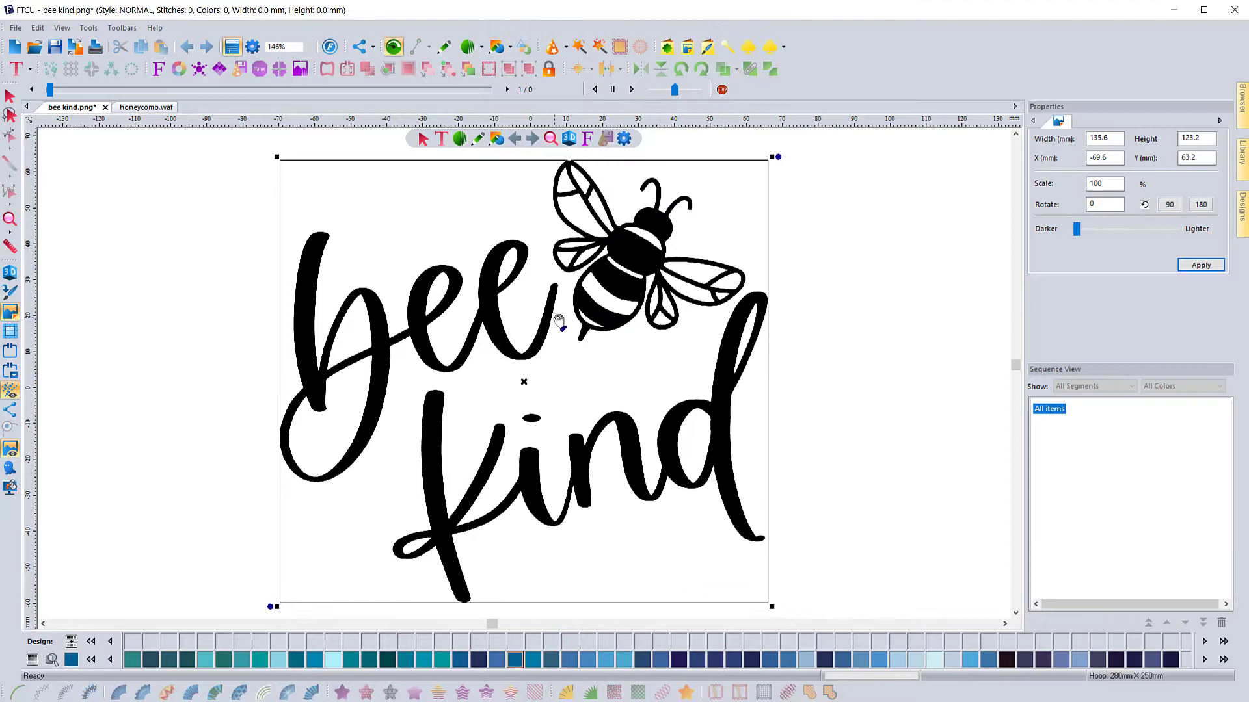
click(624, 139)
click(599, 245)
click(649, 245)
click(695, 245)
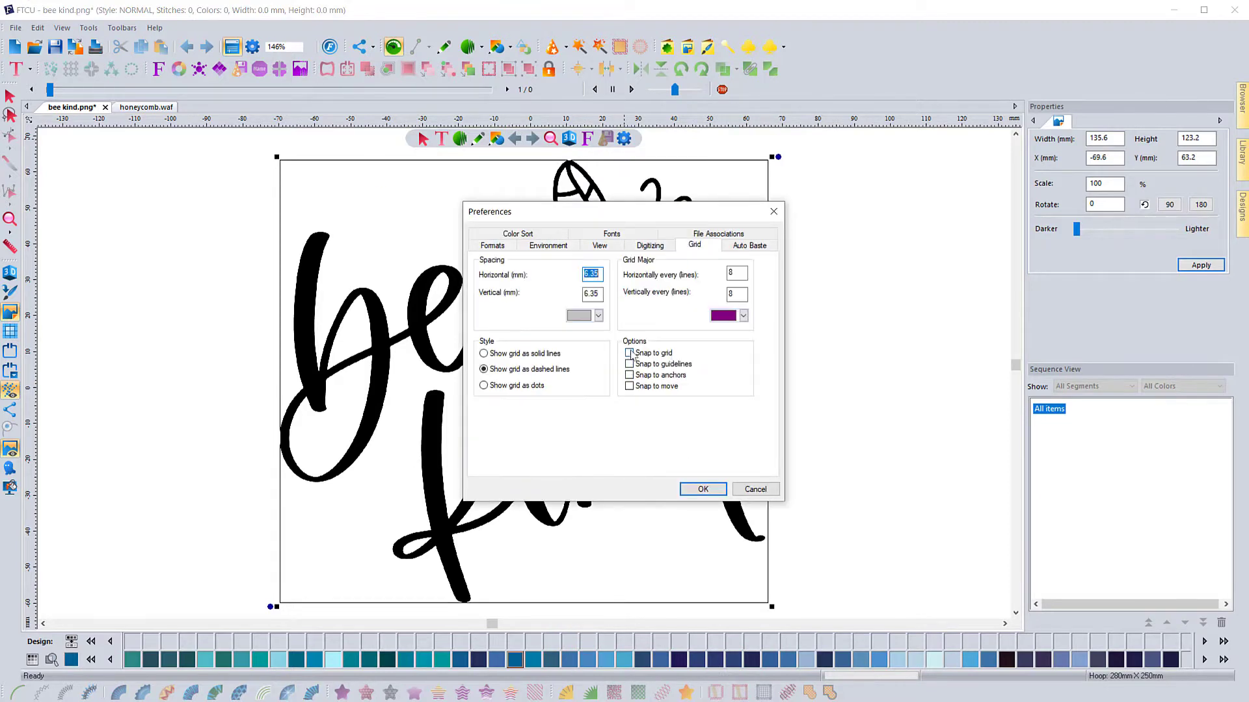
click(703, 489)
- Assign black from the thread palette as the design's first color
click(1223, 660)
drag(460, 660, 132, 641)
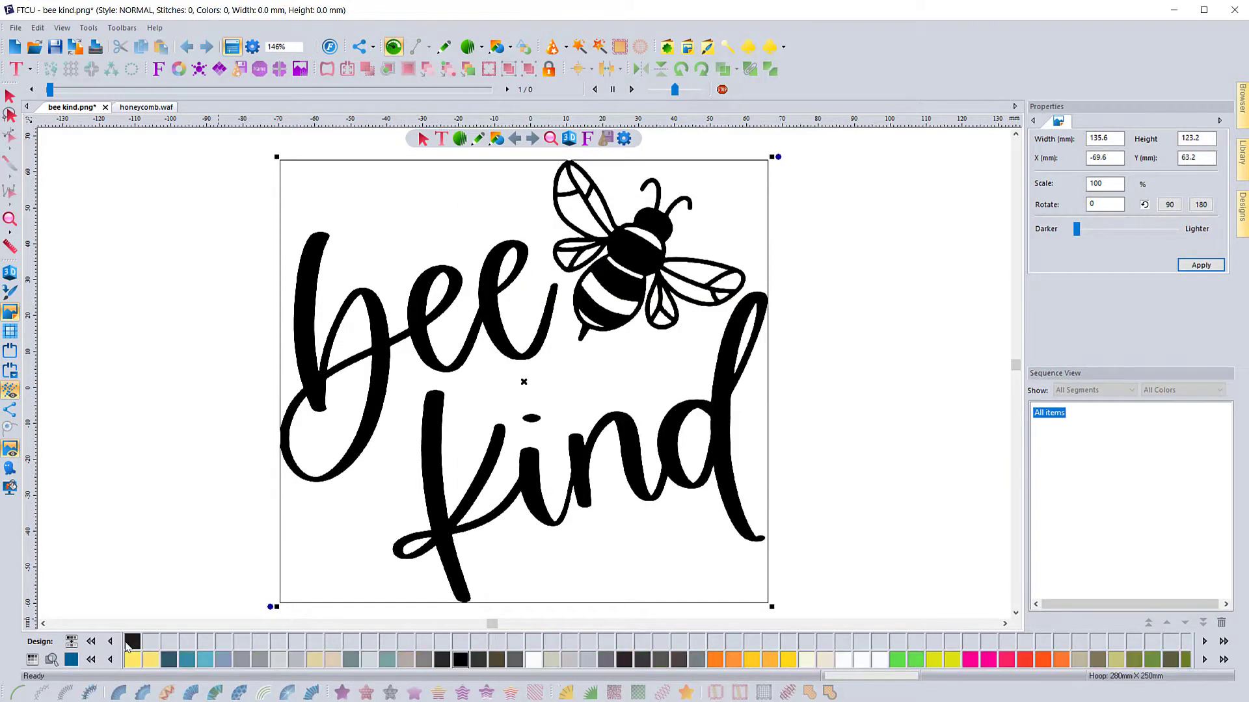
- Lighten the bee kind backdrop image to pale grey for tracing
click(10, 97)
click(9, 312)
drag(1076, 229, 1156, 229)
click(1201, 265)
click(1200, 266)
click(235, 307)
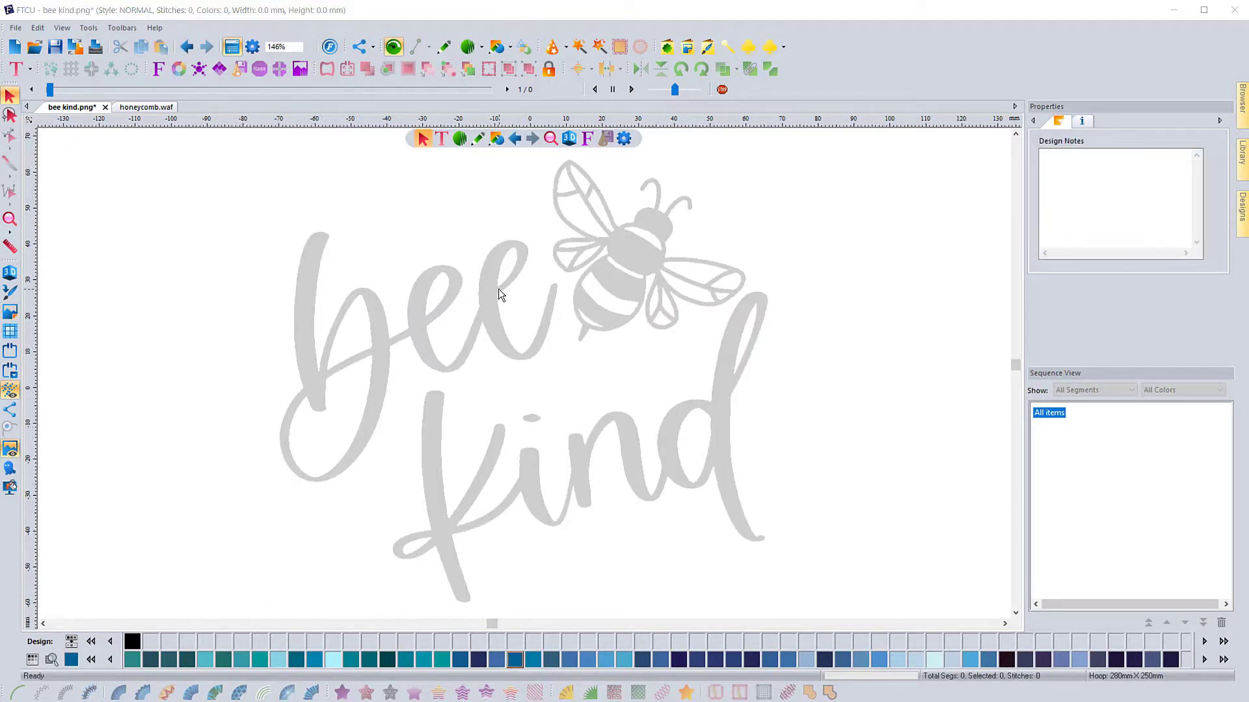
- Trace a single-run path from the i down the k's leg to the stem junction and up its diagonal arm
click(9, 219)
click(476, 491)
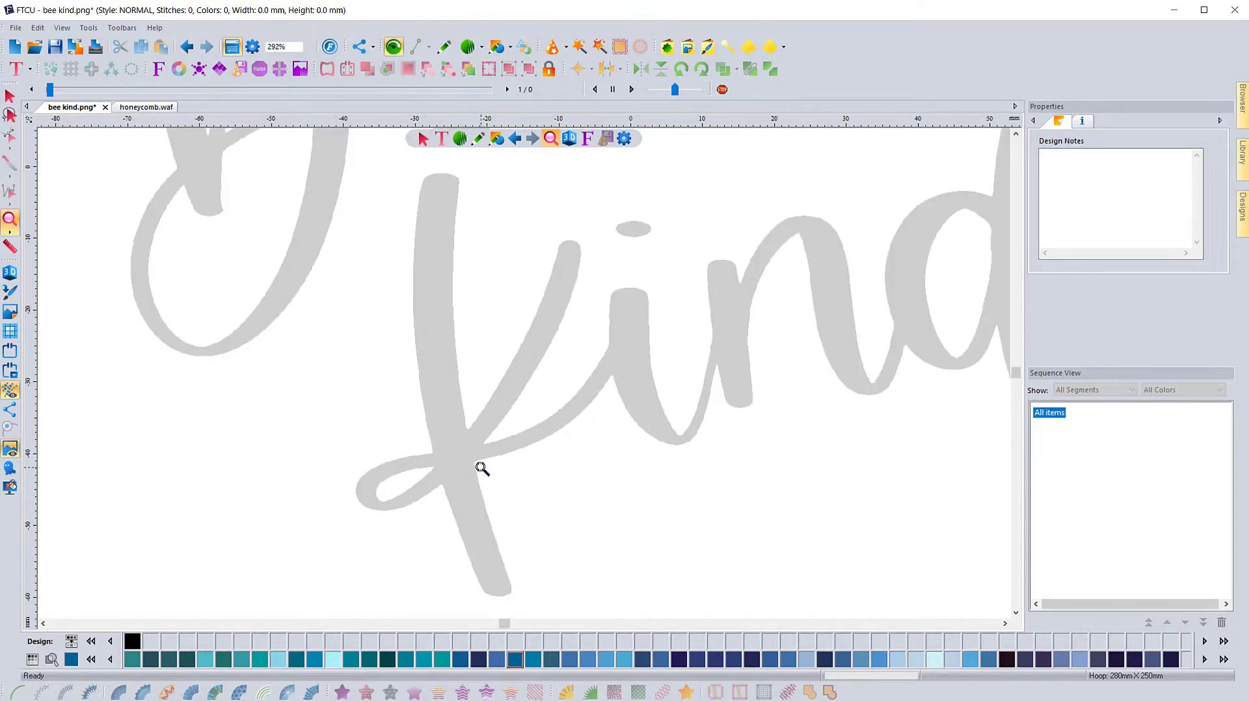
click(478, 138)
click(609, 362)
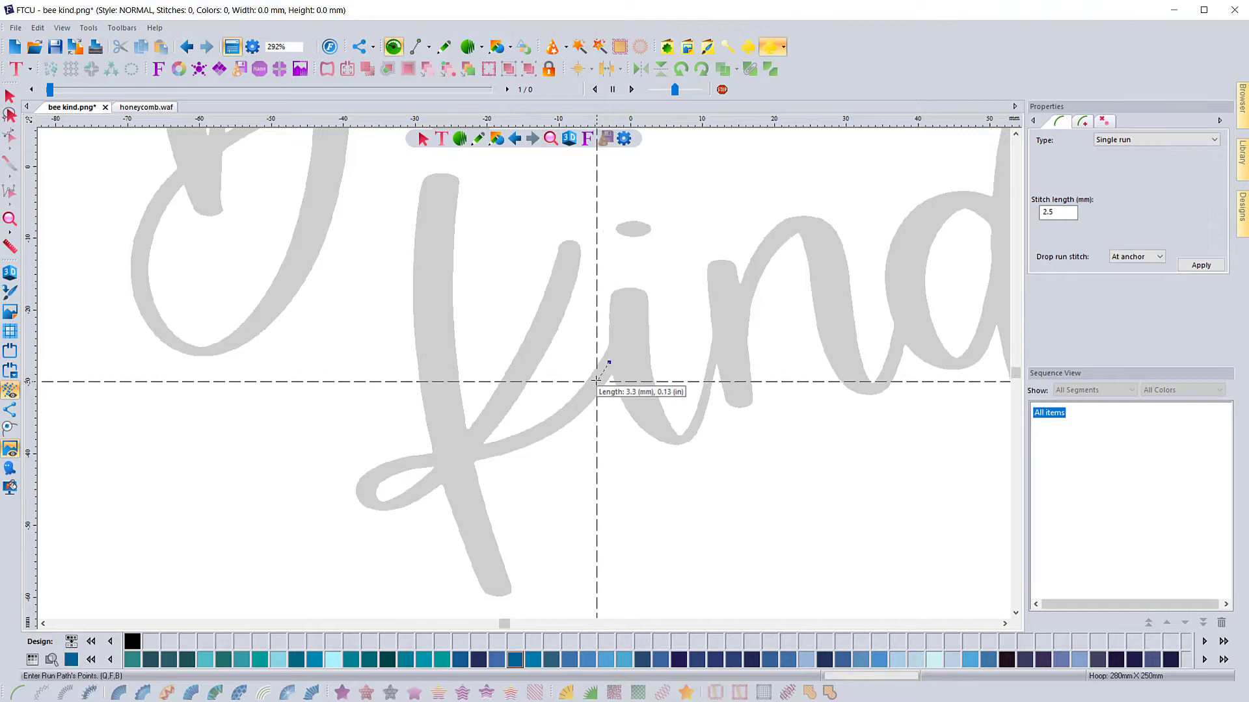
click(597, 381)
click(582, 400)
click(563, 418)
click(538, 433)
click(515, 444)
click(481, 452)
key(Return)
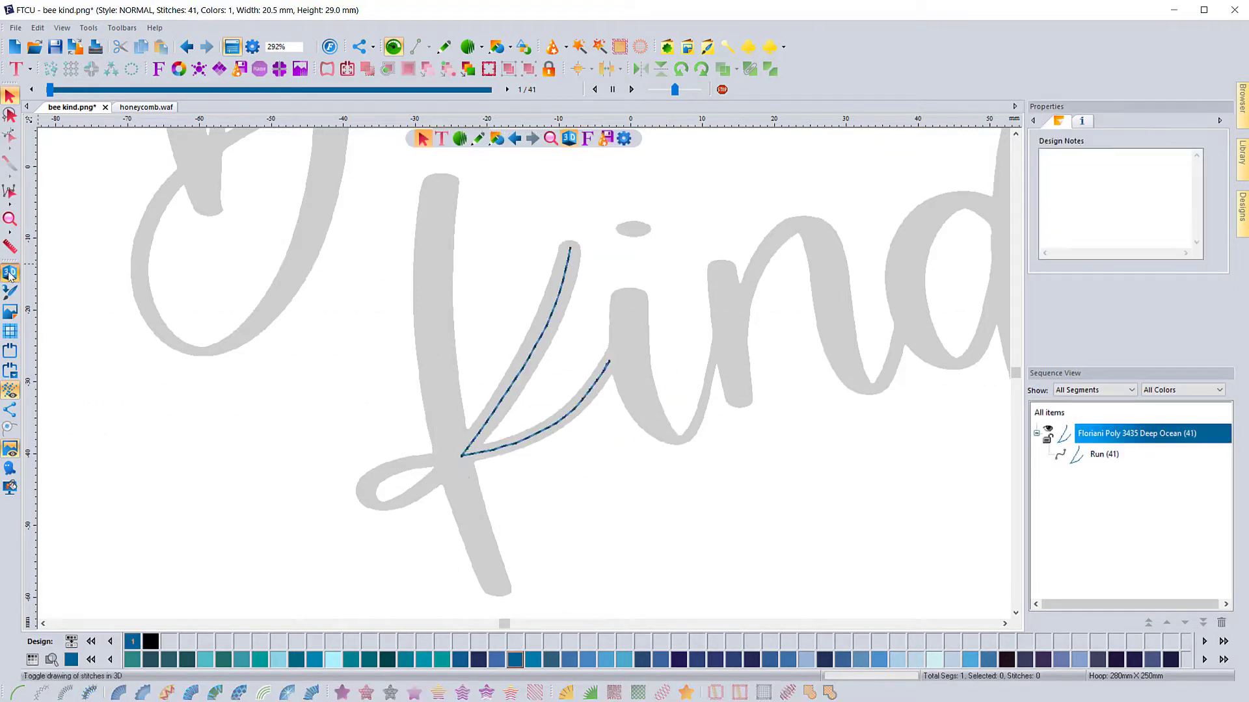
- Outline the k's diagonal arm as closed artwork and convert it to satin stitches
click(449, 452)
click(493, 406)
click(541, 317)
click(558, 251)
click(581, 248)
click(564, 311)
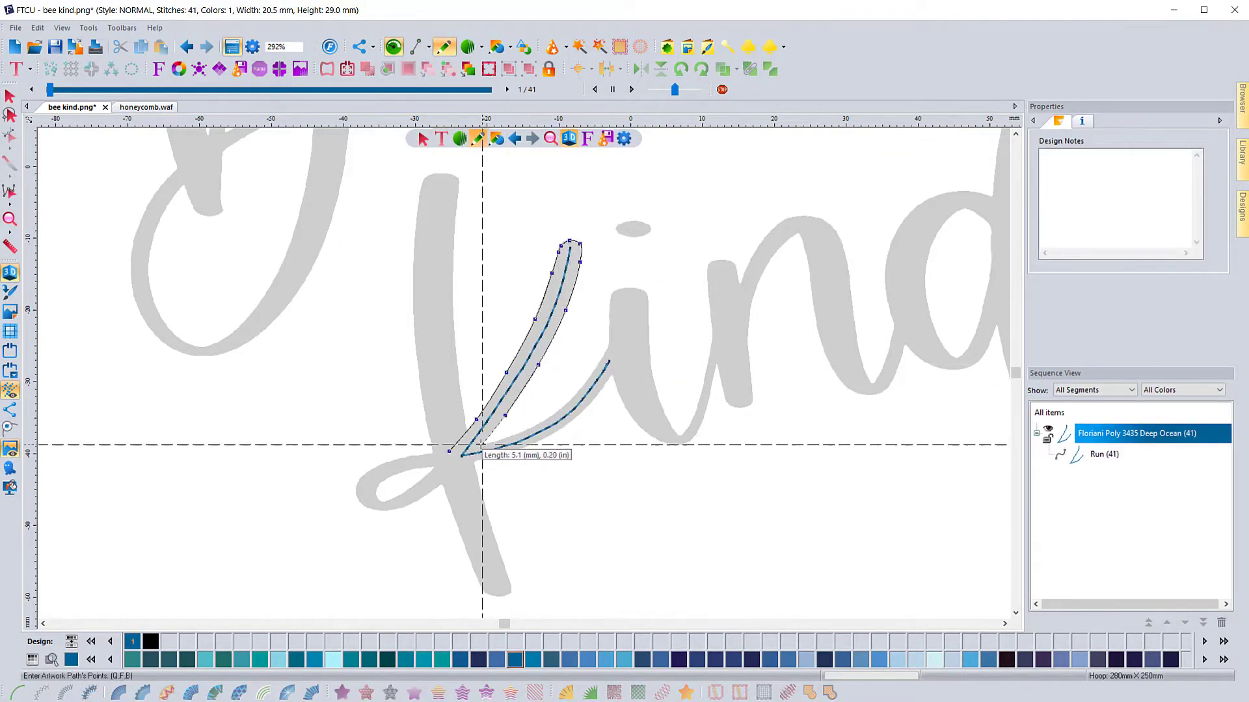
click(483, 445)
key(Return)
click(118, 694)
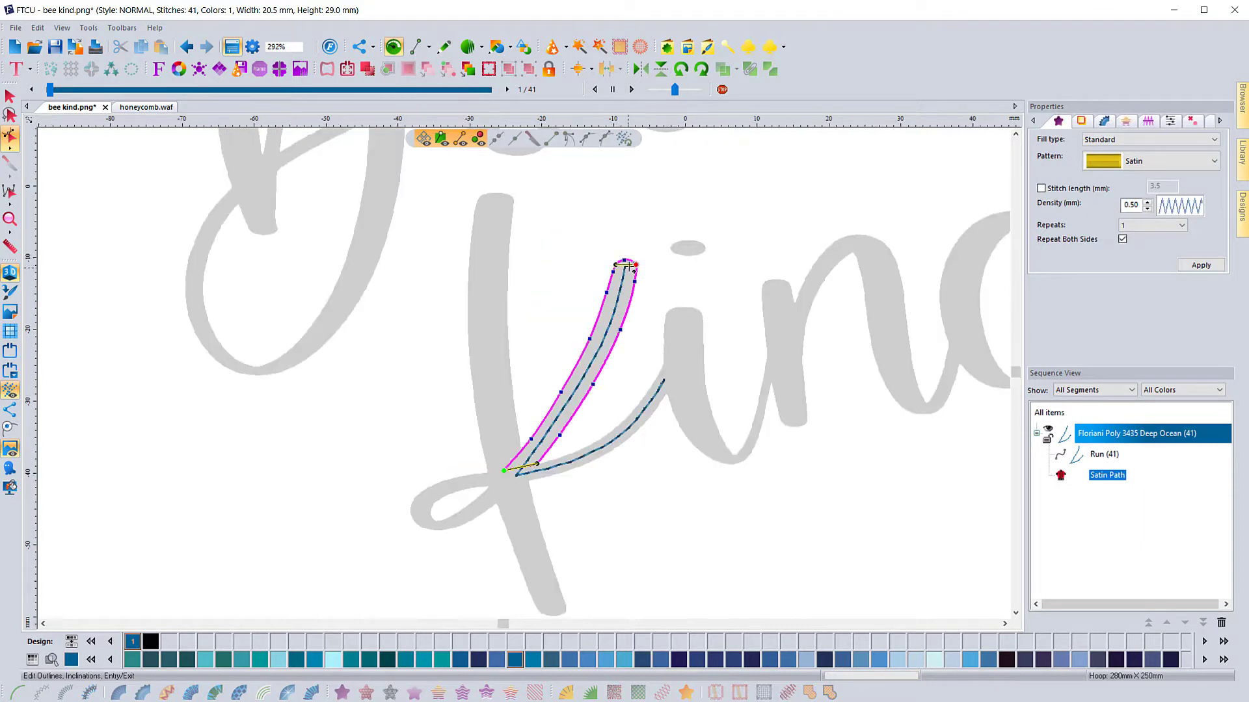
key(Return)
- Set the k arm's satin to 5 repeats with a looser density
click(1164, 225)
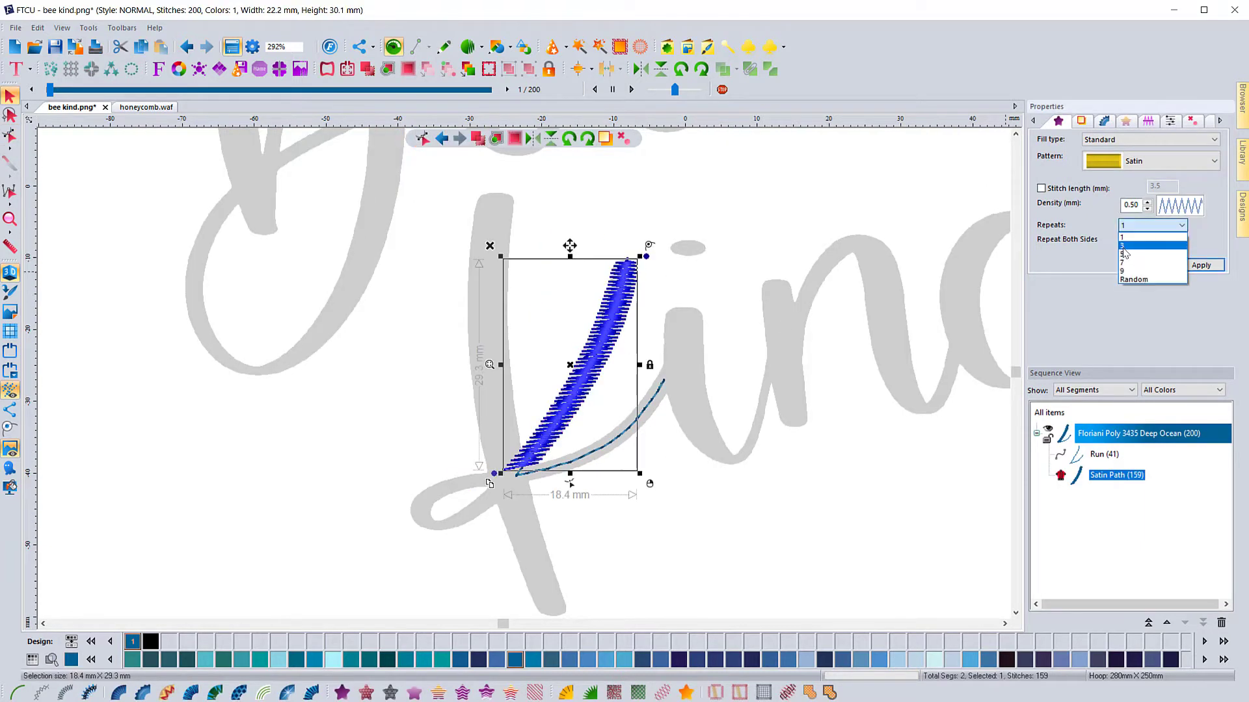
click(1123, 255)
double_click(1130, 205)
text(2)
click(1200, 265)
- Turn off tie-in and tie-off for the k arm's satin and adjust its pull compensation
click(1125, 121)
click(1170, 121)
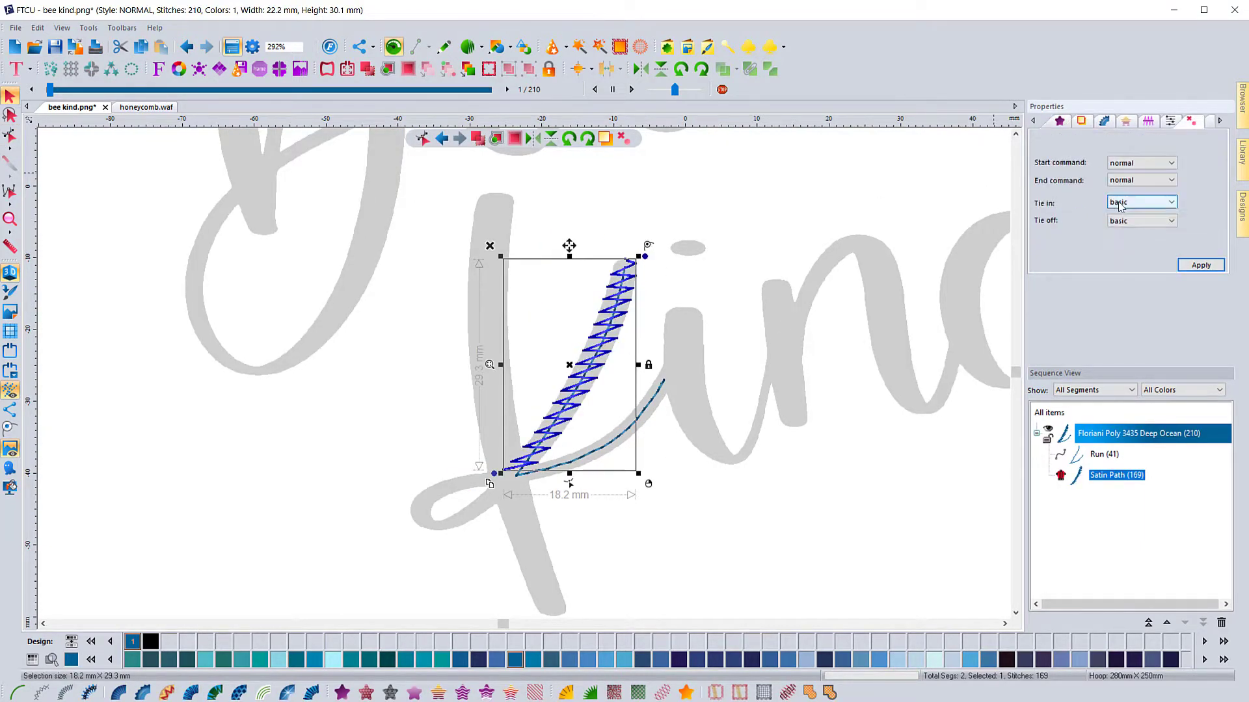
click(1200, 265)
click(1148, 121)
key(Escape)
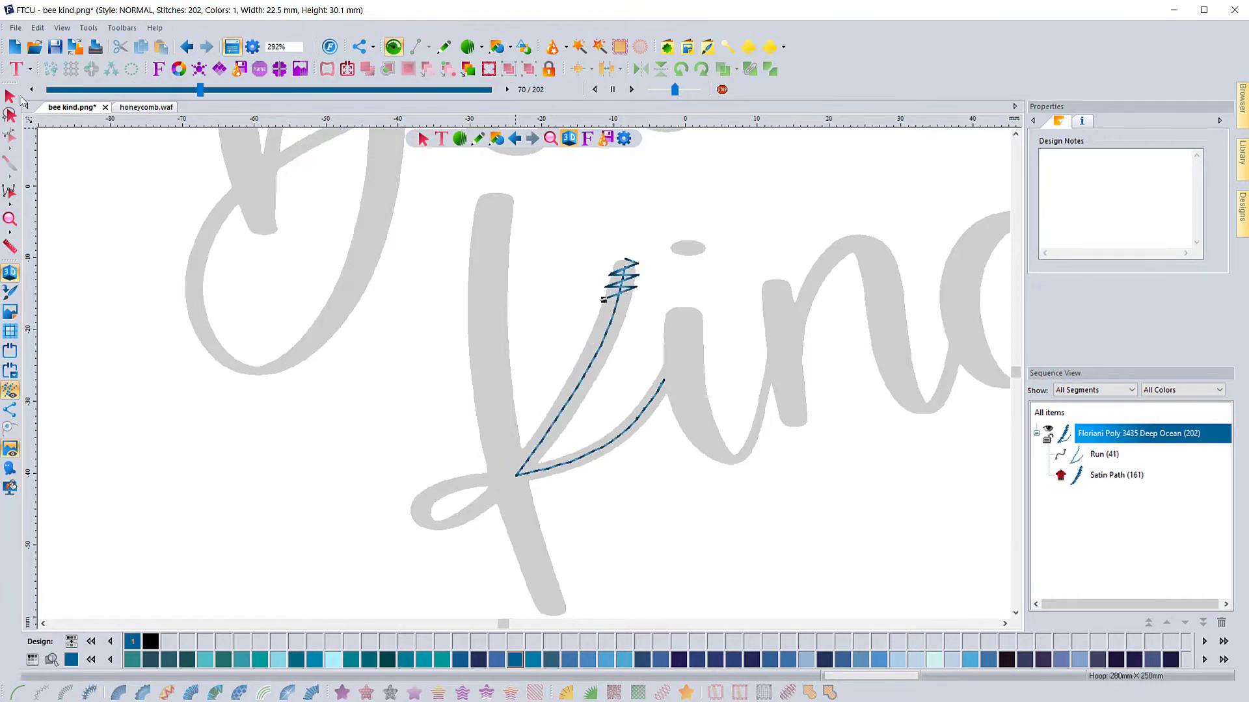
- Trace a single-run path with 1.8 mm stitch length up the k's stem from the junction to its top
click(478, 139)
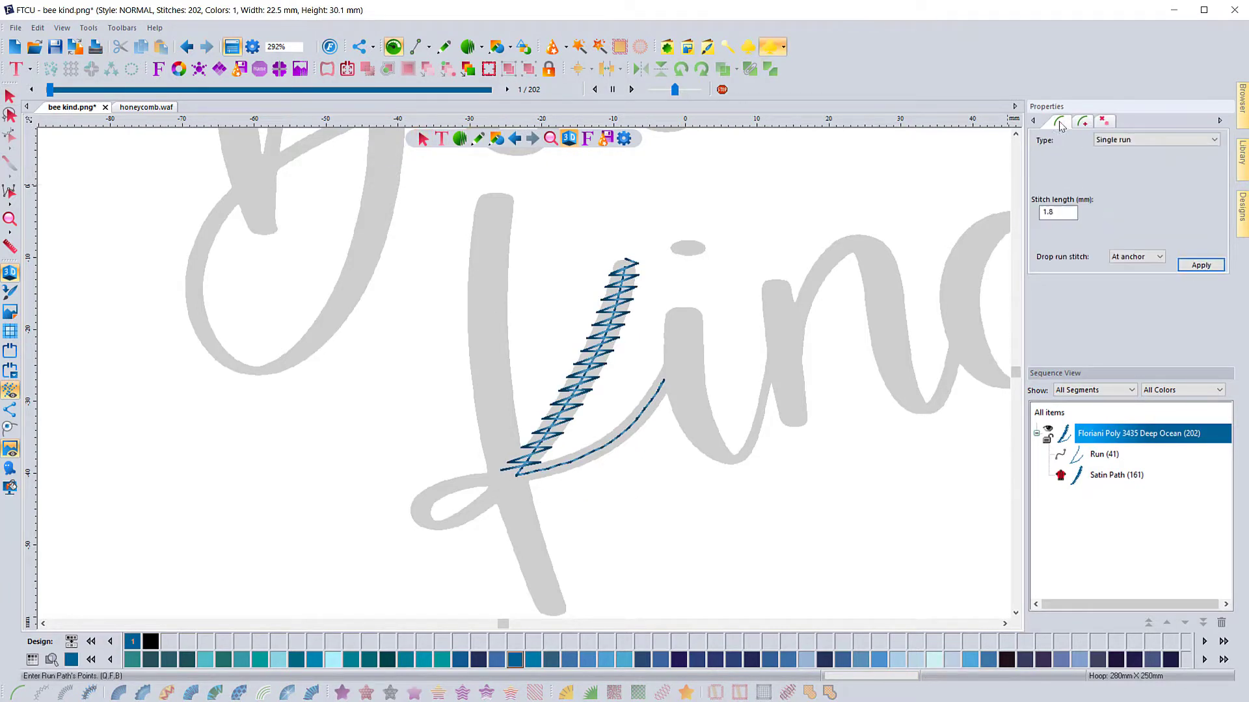
click(503, 462)
click(490, 340)
click(495, 201)
key(Return)
- Outline the upper part of the k's stem as closed artwork and convert it to satin stitches
click(489, 474)
click(504, 469)
click(521, 448)
click(510, 349)
click(505, 193)
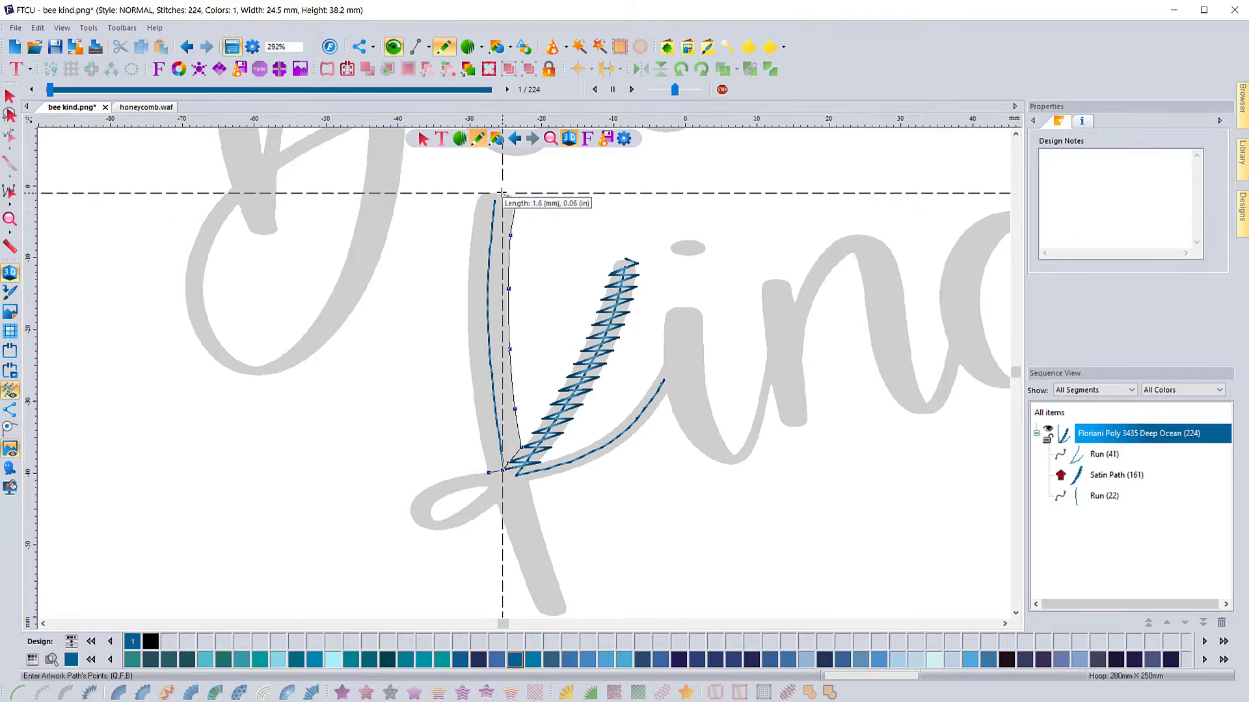
click(471, 362)
key(Return)
key(s)
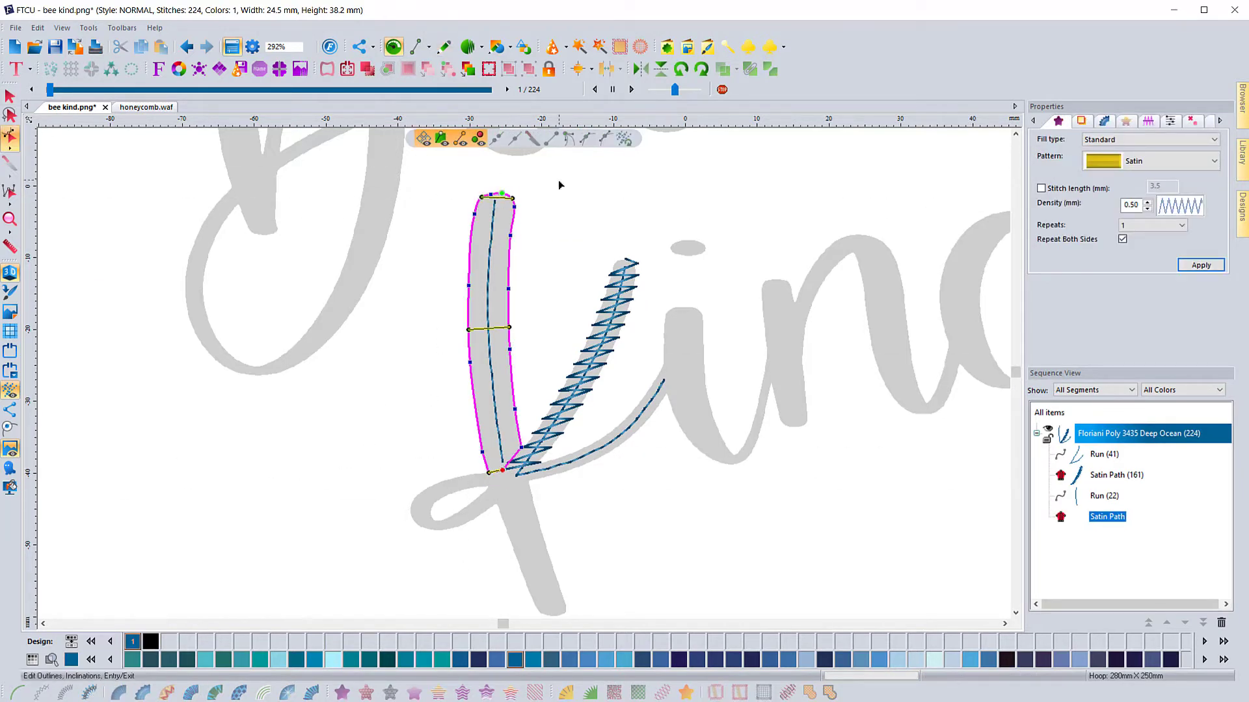
key(Return)
- Set the absolute pull compensation of the k's upper stem satin to 0.4 mm
click(1148, 122)
double_click(1113, 165)
text(0.4)
key(Return)
key(Escape)
- Trace a single-run path down the k's lower stem from the junction to its end
click(478, 138)
click(507, 479)
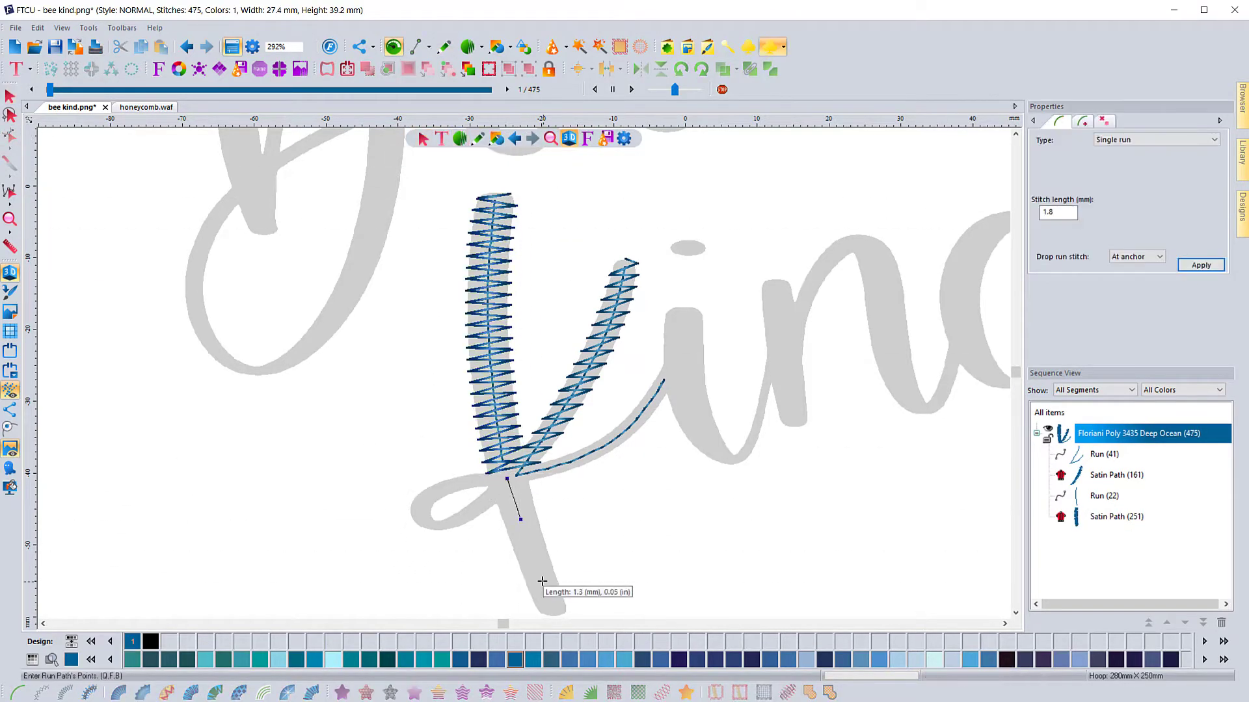
click(556, 610)
key(Return)
- Outline the lower part of the k's stem as closed artwork and convert it to satin stitches
click(478, 139)
click(529, 481)
click(567, 606)
click(540, 612)
click(497, 505)
key(Return)
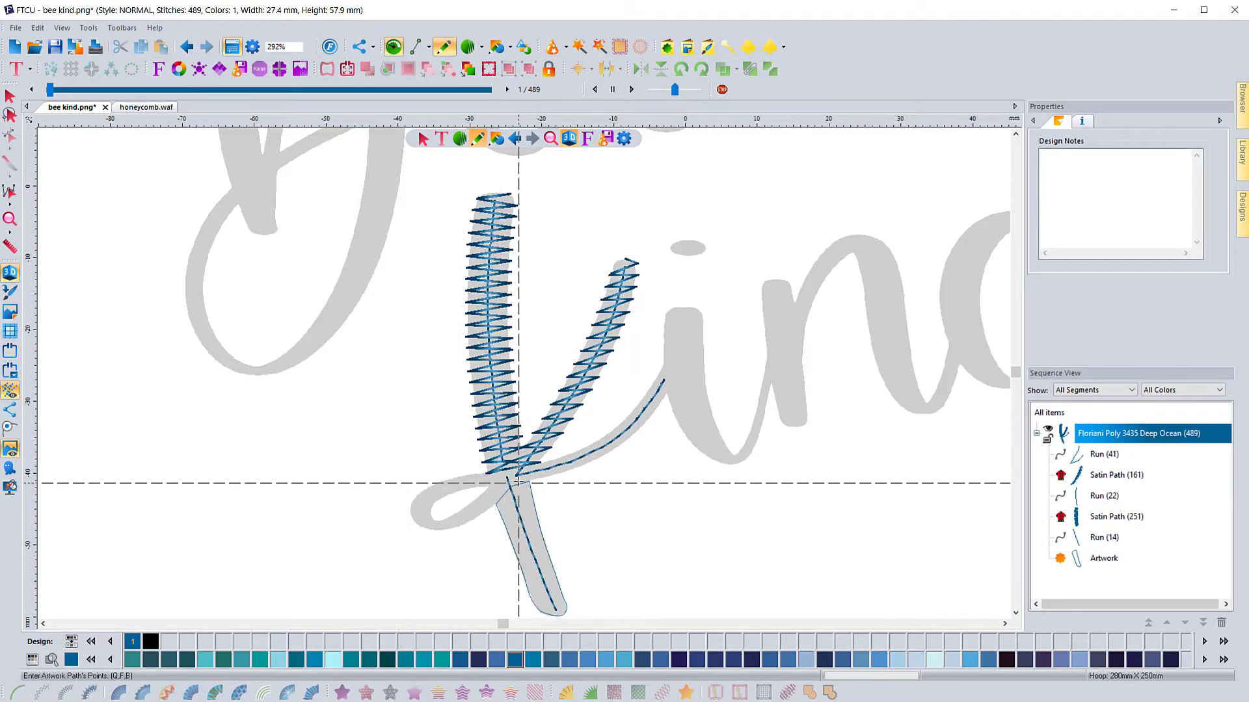
key(Return)
- Set the absolute pull compensation of the k's lower stem satin to 0.4 mm
click(1148, 121)
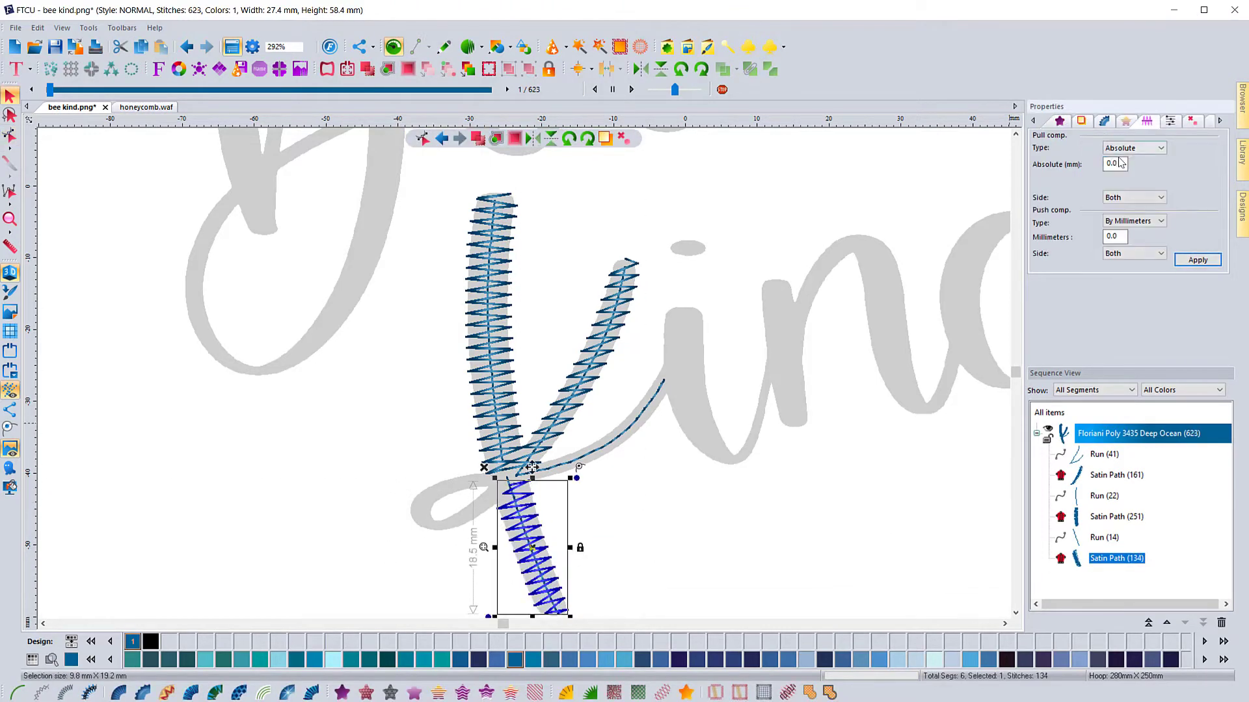
double_click(1113, 164)
text(0.4)
key(Return)
click(597, 521)
- Outline the k's loop and curved leg up to the i as one closed artwork shape
click(478, 139)
scroll(499, 460, up, 1)
click(547, 423)
click(518, 460)
click(423, 513)
click(378, 513)
click(349, 485)
click(354, 450)
click(404, 419)
click(499, 400)
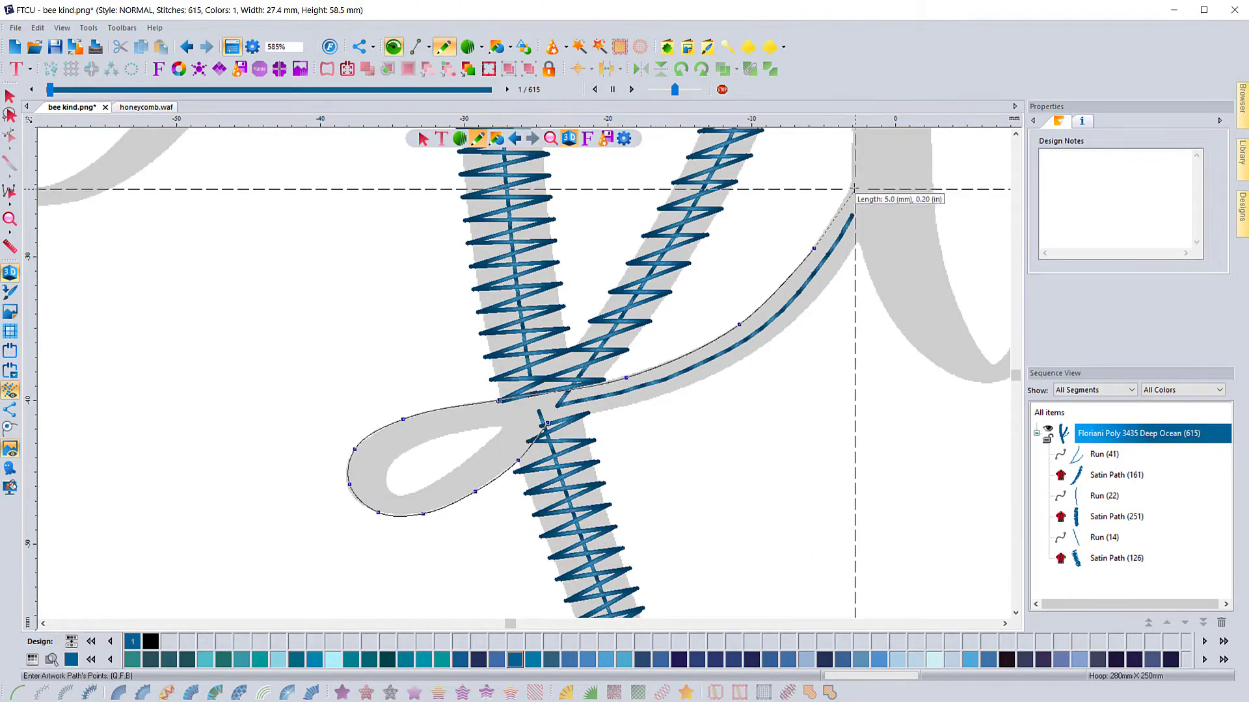
key(Return)
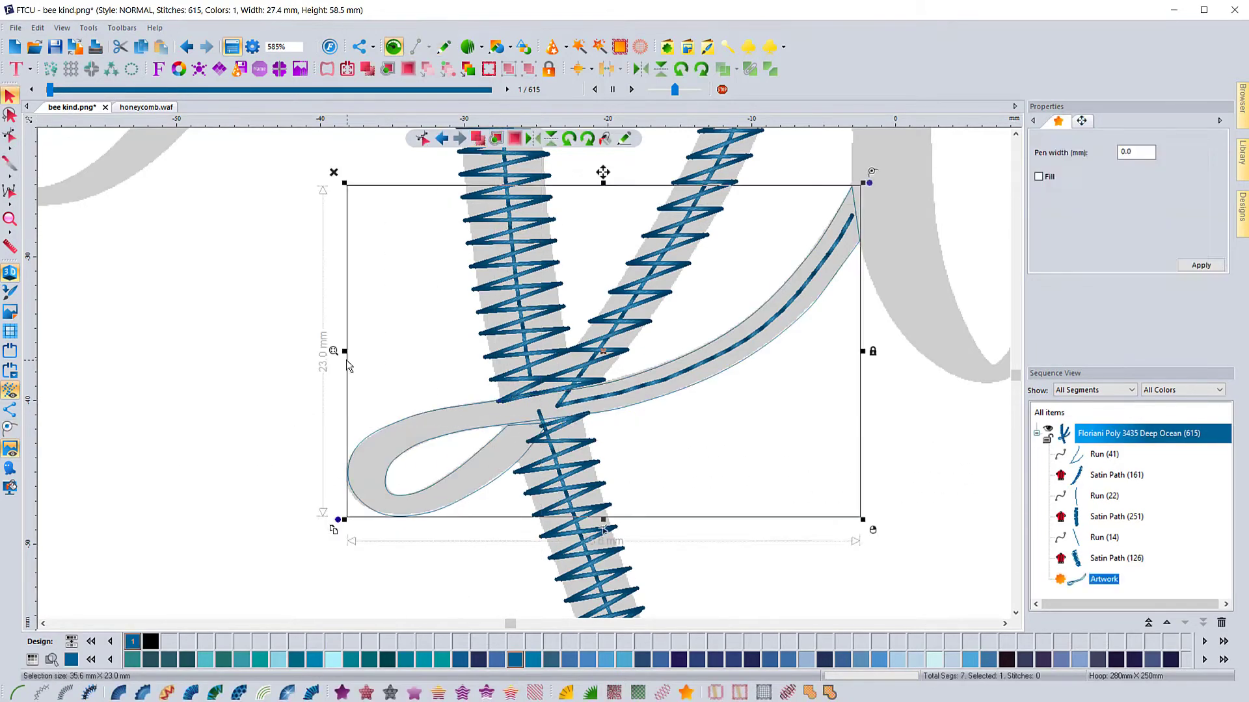
- Convert the loop and leg outline to satin and adjust its outline points and inclination lines around the loop
drag(372, 483, 385, 482)
drag(424, 490, 422, 513)
drag(393, 424, 389, 425)
scroll(510, 433, up, 3)
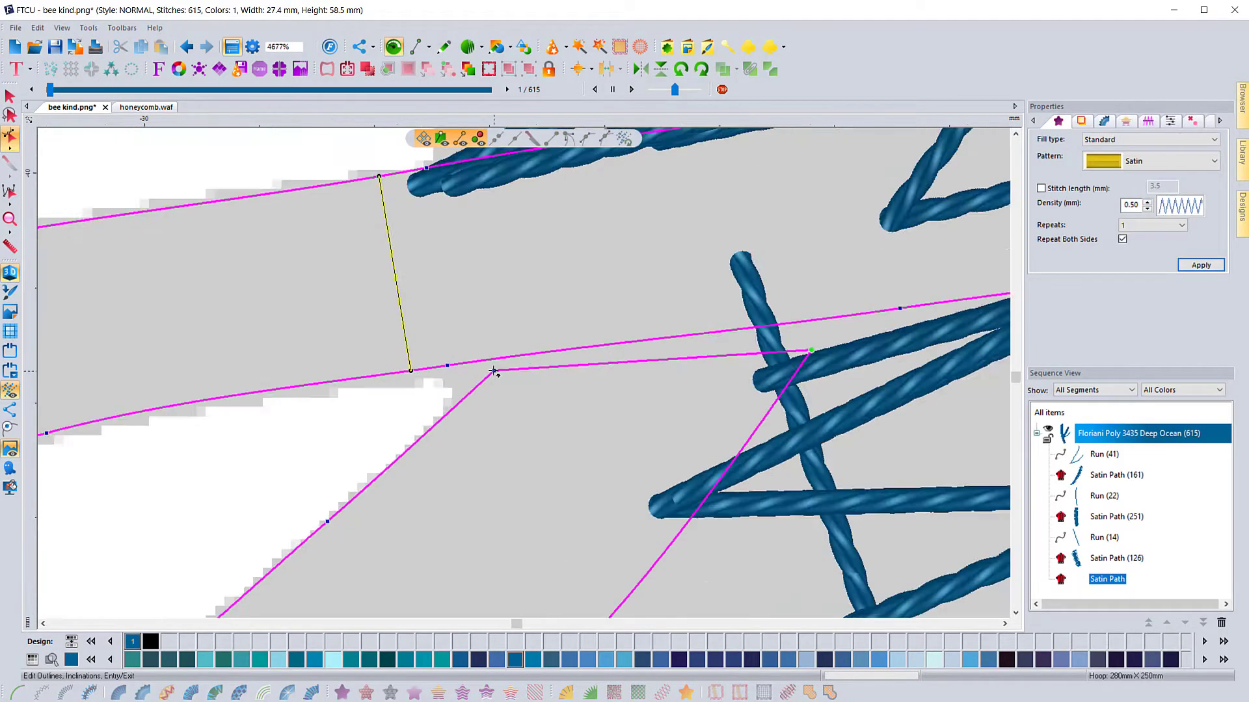
scroll(465, 424, down, 1)
drag(478, 392, 627, 383)
scroll(635, 403, down, 2)
key(Return)
drag(440, 469, 446, 480)
- Set the loop and leg satin to 1.6 mm density with 5 repeats and apply its pull compensation
click(10, 96)
text(1.5)
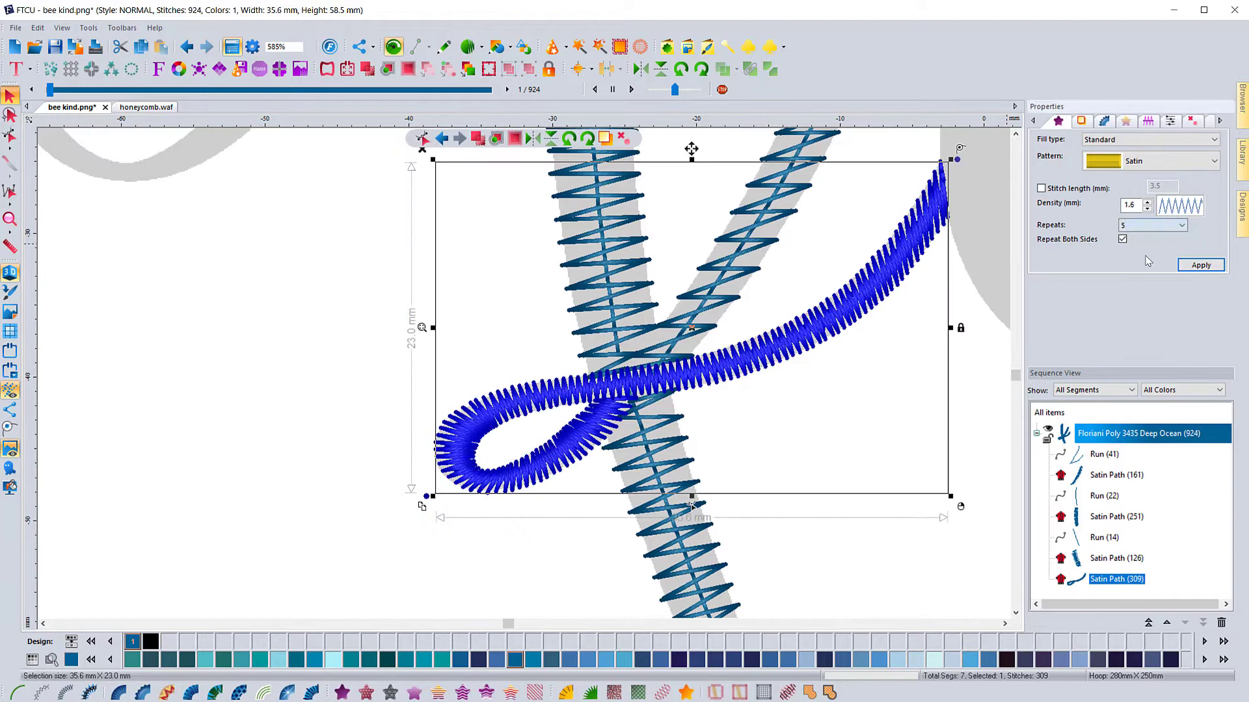
click(1201, 264)
click(1148, 121)
click(1200, 261)
click(377, 581)
- Trace a short run path from the end of the k's leg to the top of the i
scroll(377, 581, down, 2)
click(9, 219)
drag(499, 392, 694, 542)
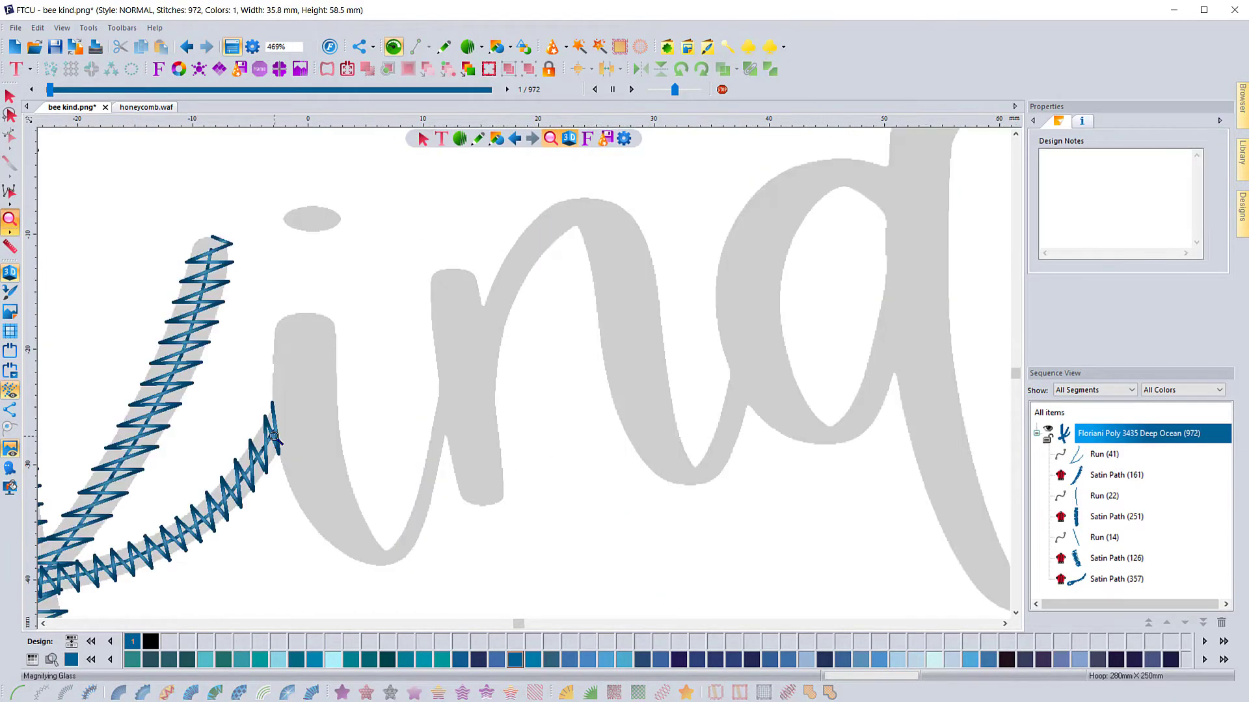
click(415, 47)
click(284, 393)
click(306, 334)
right_click(312, 373)
- Outline the i's stem and its curved tail up to the n as a closed artwork shape
click(478, 138)
click(276, 328)
click(411, 553)
click(435, 491)
click(447, 436)
click(441, 393)
click(432, 432)
click(413, 510)
click(397, 541)
click(374, 538)
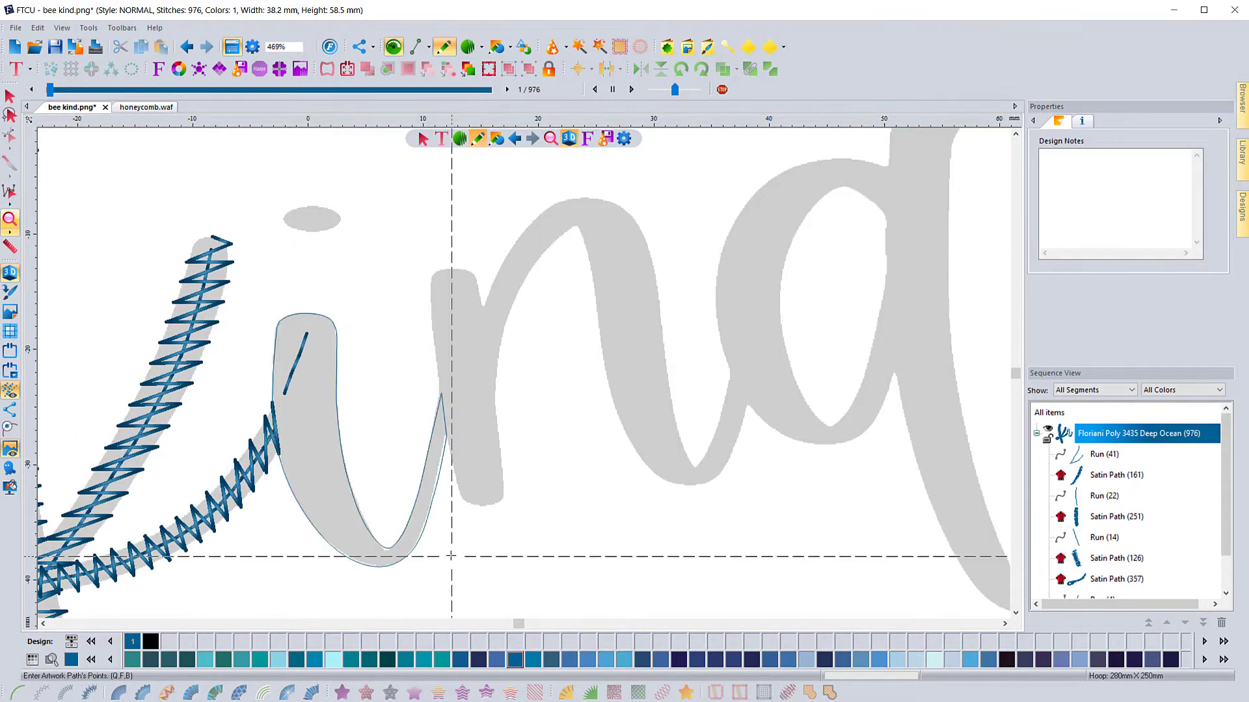
- Convert the i outline to satin with 1.6 mm density and set tie in and tie off to none
click(10, 96)
text(1.5)
click(1200, 264)
click(1081, 121)
click(1192, 121)
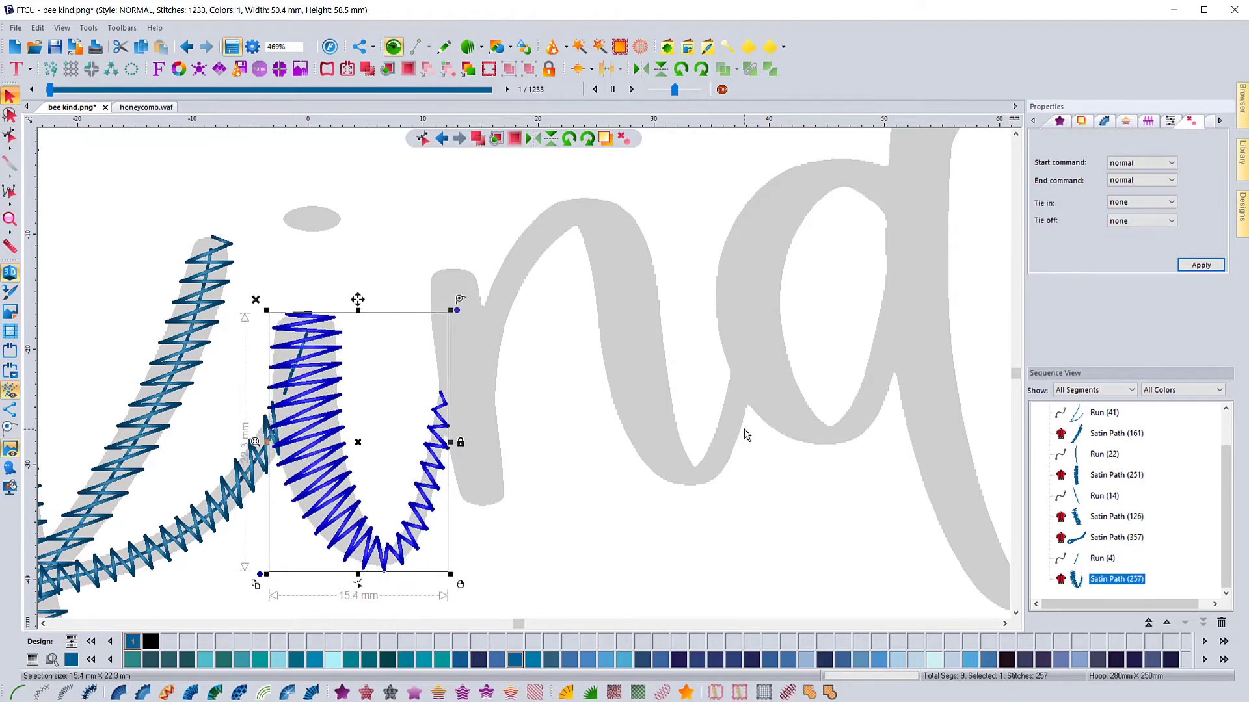
click(744, 435)
- Trace a run path from the end of the i's tail to the top of the n's first stem
click(415, 47)
click(446, 383)
click(457, 323)
click(454, 281)
right_click(454, 281)
- Try to outline the n's whole first stem as a single closed shape
click(477, 138)
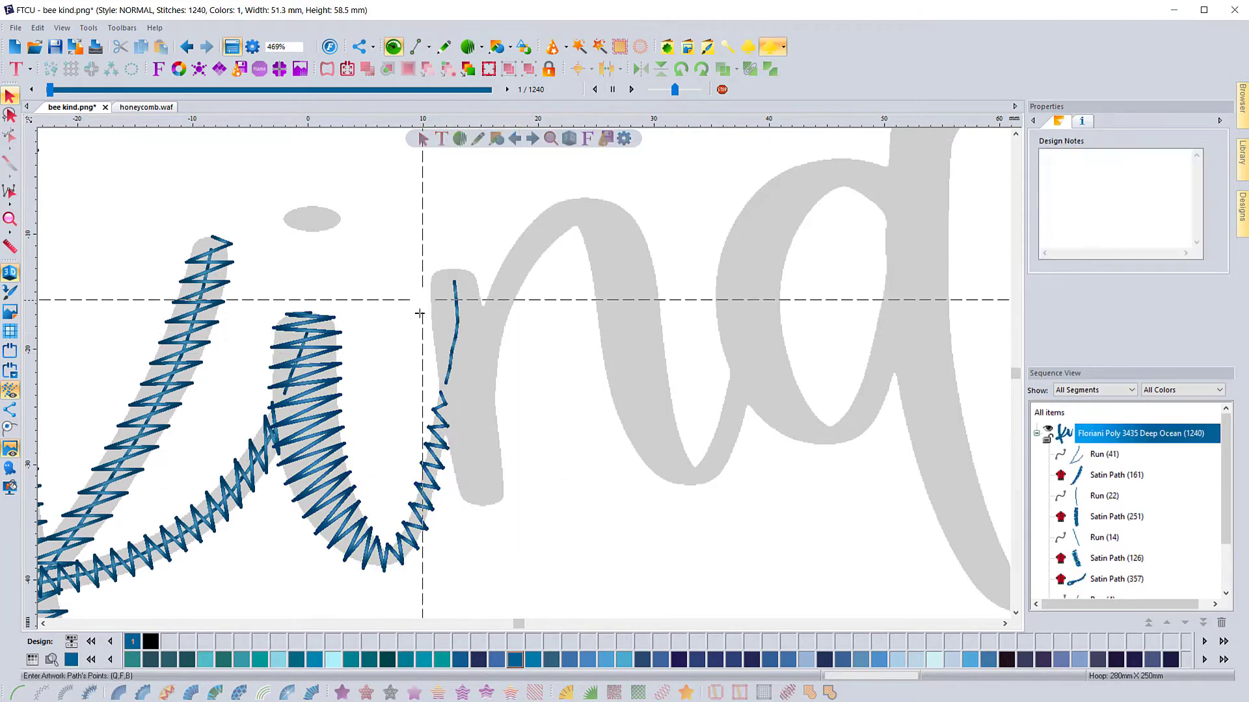
click(431, 288)
click(433, 337)
click(442, 405)
click(453, 468)
right_click(460, 338)
- Try satin stitches with 1.6 mm density and 5 repeats on the n's whole first stem
click(10, 97)
text(1.5)
click(1201, 264)
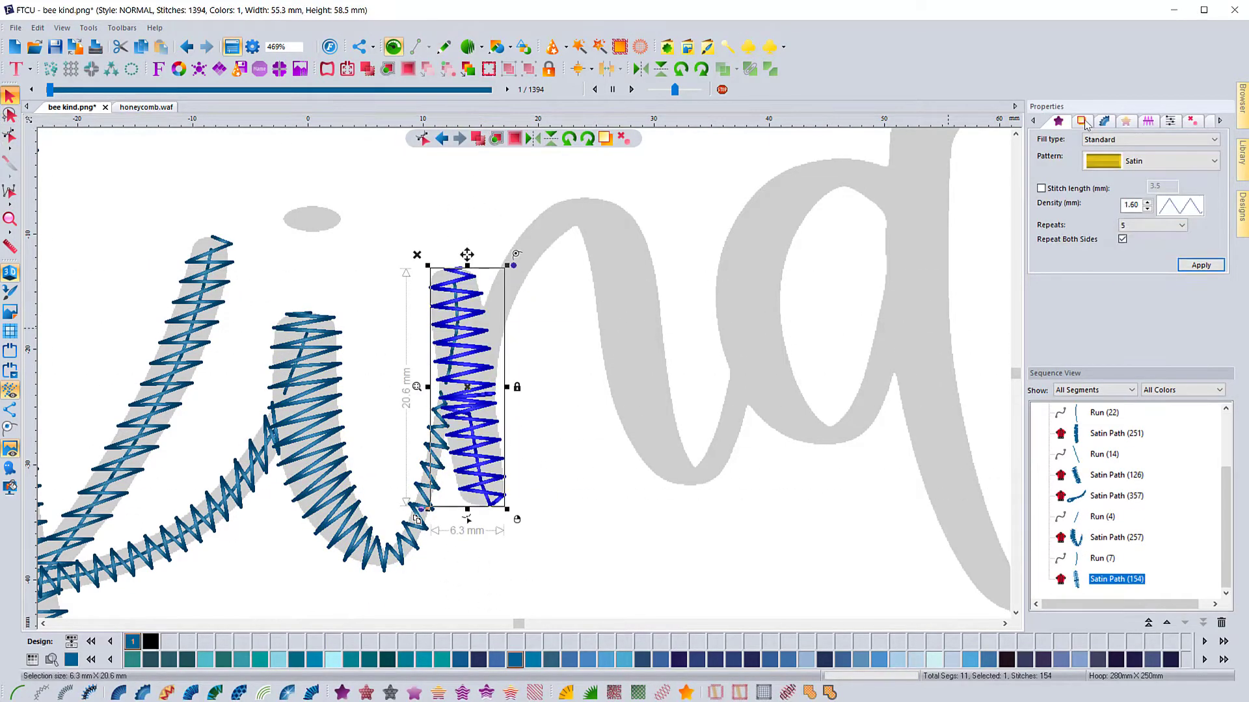
- Play back the stitching of the n's first stem and delete its satin path
drag(50, 90, 456, 90)
click(631, 90)
click(480, 399)
key(Delete)
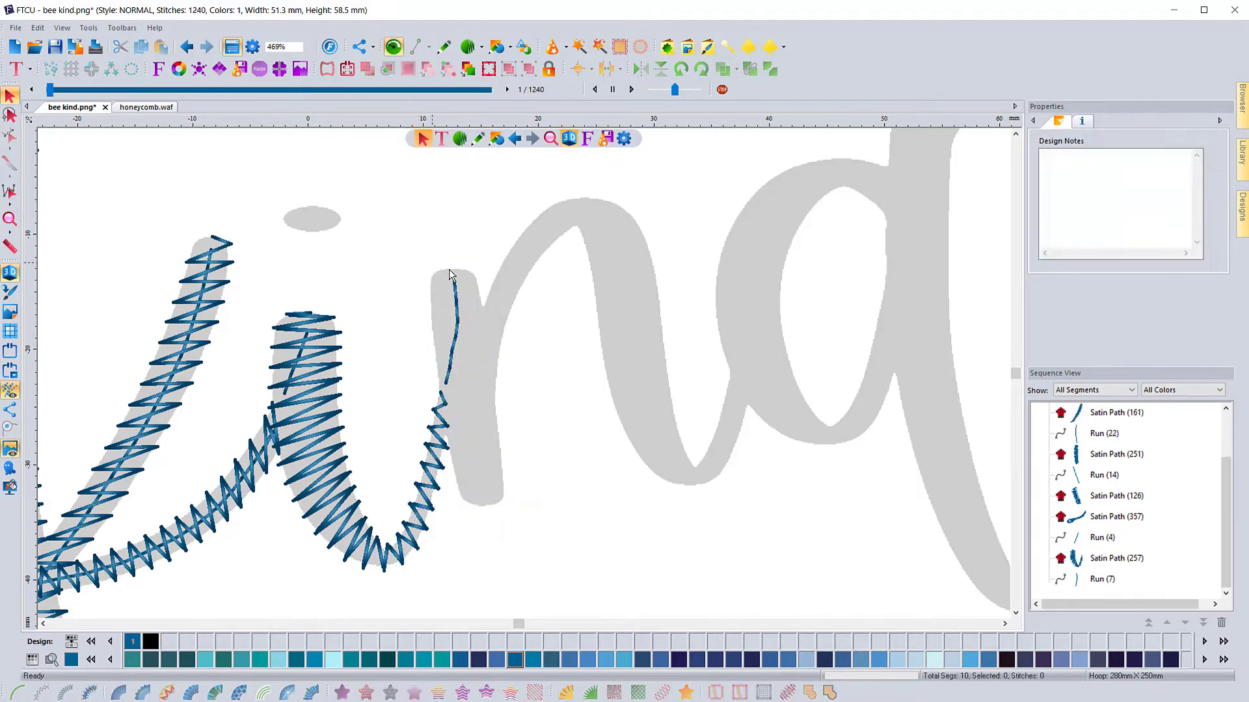
- Outline only the upper part of the n's first stem and convert it to satin stitches
click(478, 138)
click(495, 385)
click(441, 392)
click(432, 293)
click(449, 269)
click(469, 270)
click(496, 385)
right_click(499, 396)
click(9, 96)
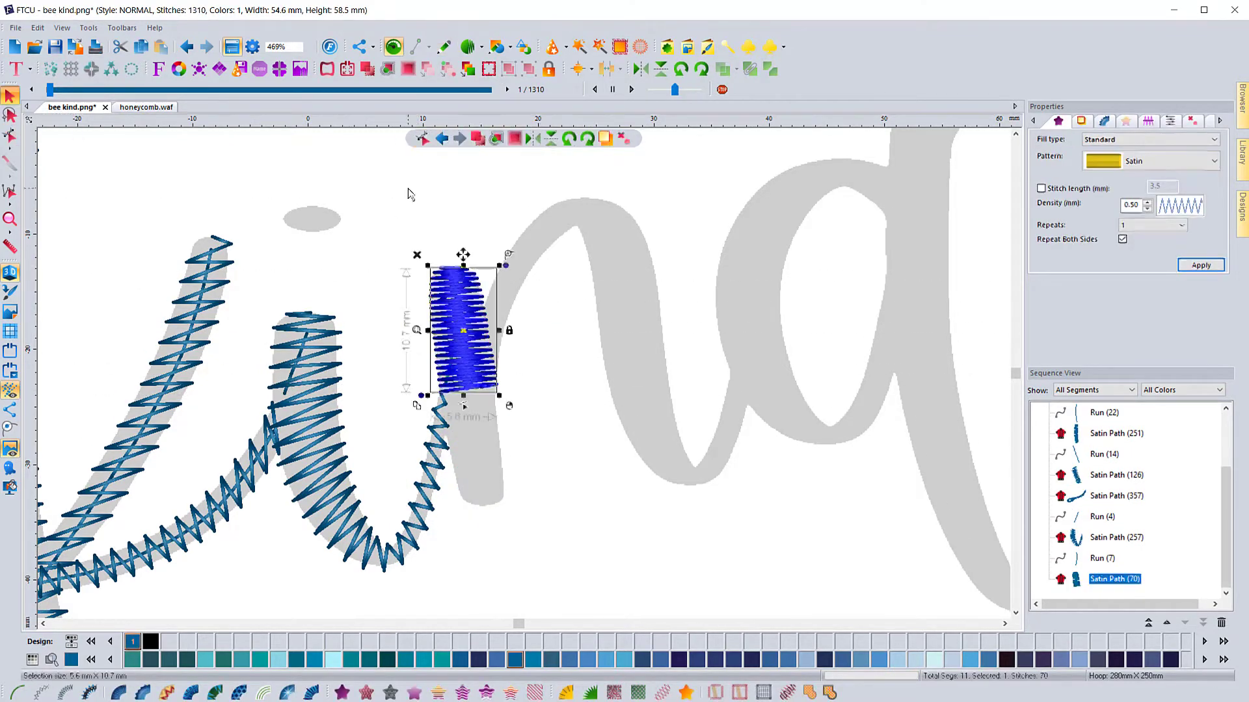
- Trace a run path down the lower part of the n's first stem
click(470, 392)
click(485, 496)
right_click(485, 495)
- Outline the lower part of the n's first stem and convert it to a satin path
click(478, 138)
click(441, 398)
click(498, 447)
click(496, 394)
click(443, 399)
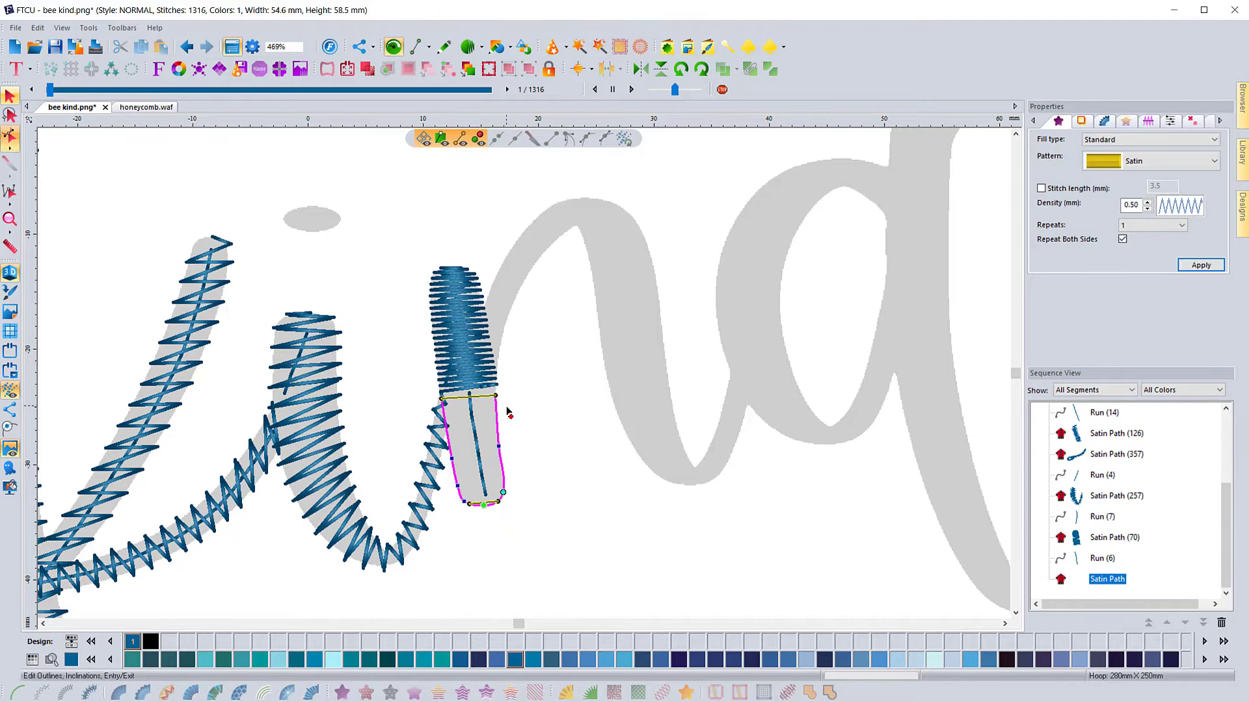
- Apply the other strokes' satin density and remaining stitch settings to both sections of the n's first stem
click(10, 97)
ctrl+click(463, 325)
double_click(1131, 205)
text(2)
click(1201, 266)
click(1191, 122)
click(1200, 265)
click(507, 511)
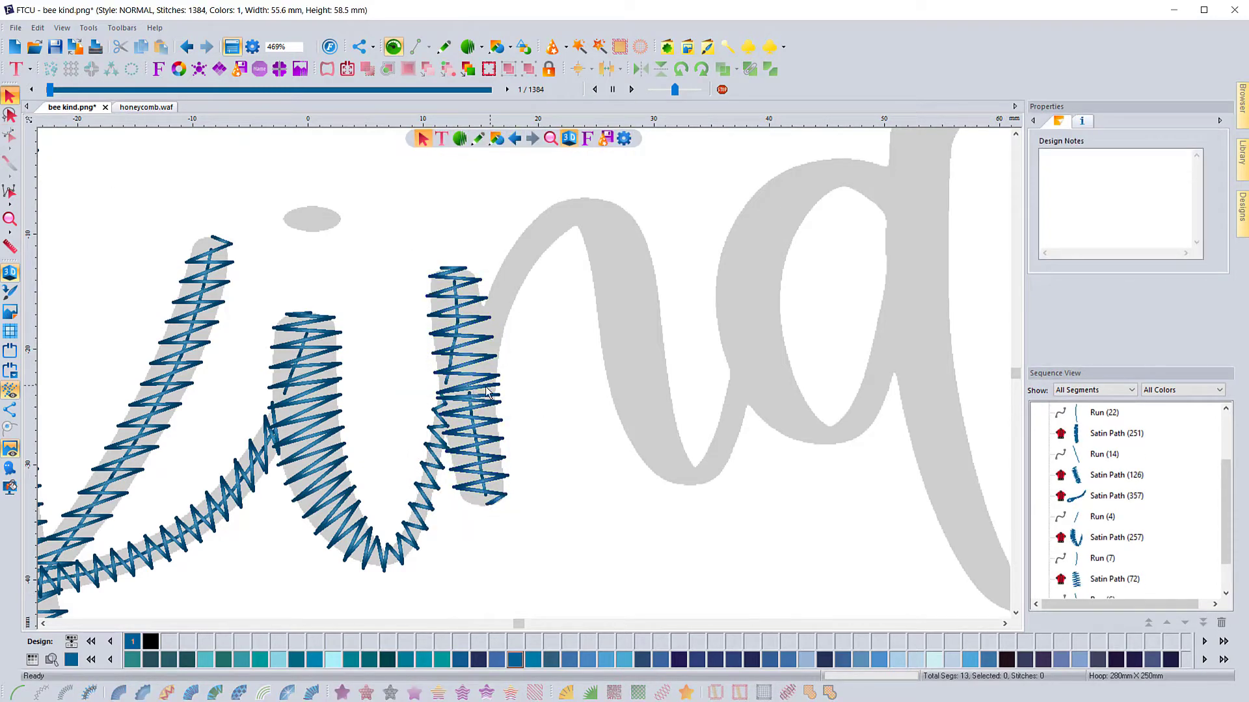
- Reshape the junction between the upper and lower satin sections of the n's first stem to reduce their overlap
scroll(488, 393, up, 3)
click(482, 367)
drag(504, 377, 505, 364)
drag(394, 393, 394, 382)
right_click(413, 364)
scroll(422, 350, down, 3)
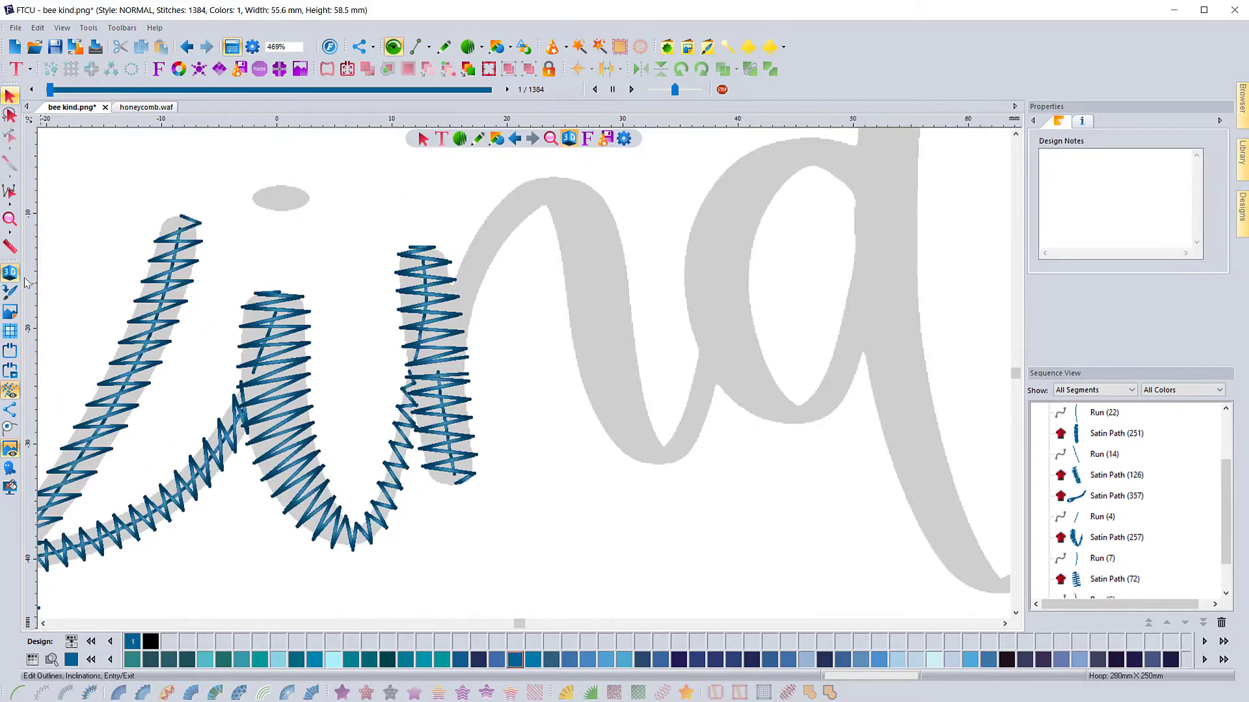
- Outline the n's arch, second stem and exit curve up to the d as one closed satin shape
click(10, 219)
drag(376, 158, 817, 504)
click(478, 139)
click(336, 430)
click(318, 309)
click(342, 257)
click(388, 190)
click(435, 158)
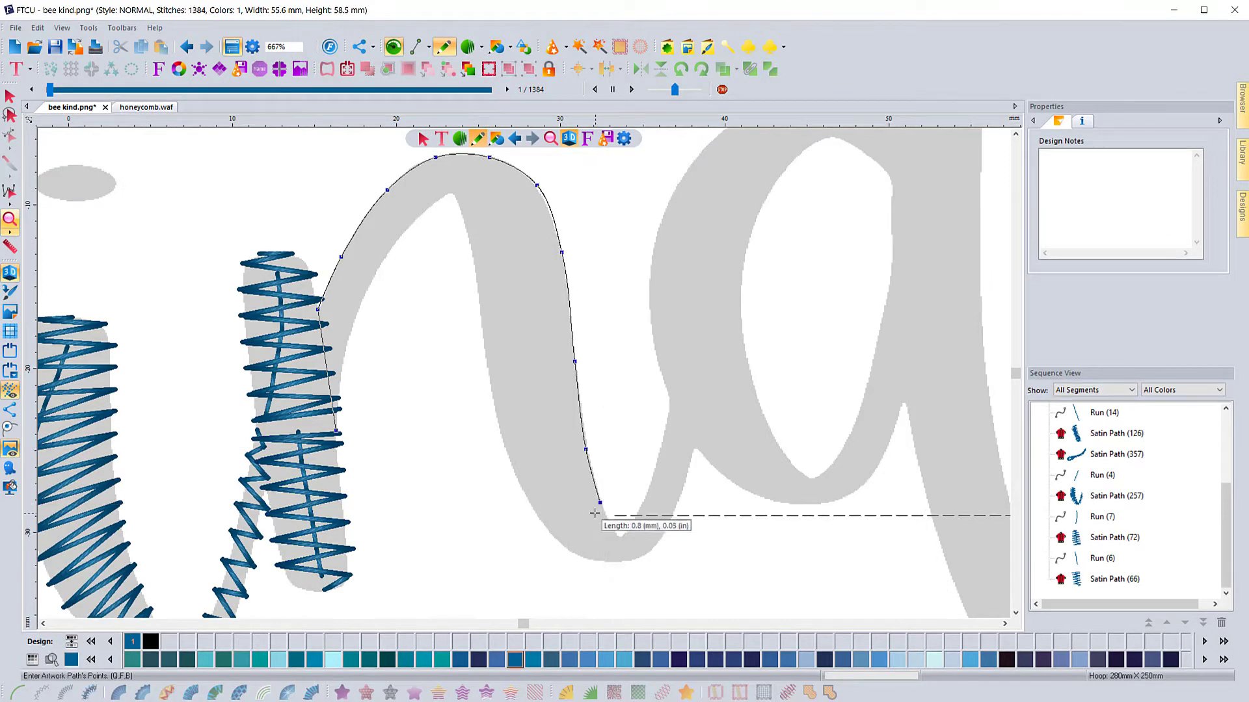
click(695, 446)
click(610, 563)
click(501, 431)
click(472, 248)
click(430, 206)
click(354, 317)
click(339, 388)
key(Return)
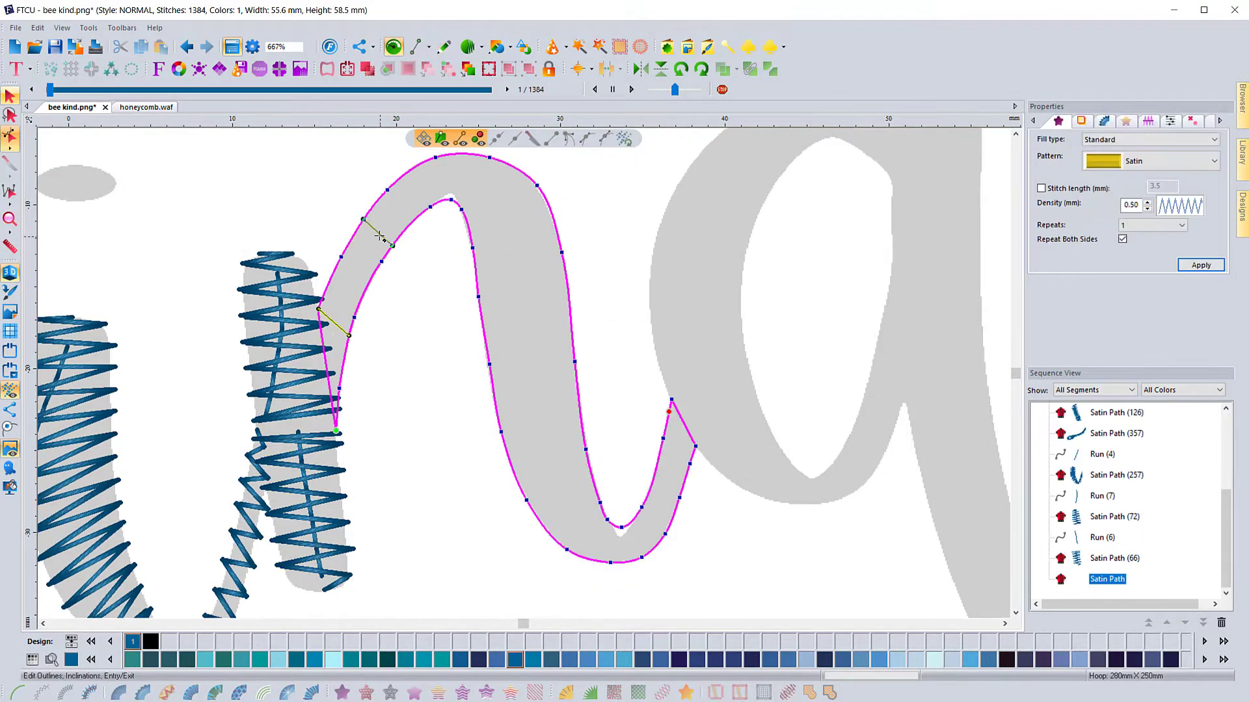
- Generate the satin stitches for the n's arch and apply the planned stitch settings without underlay
key(Return)
click(1081, 121)
click(1200, 265)
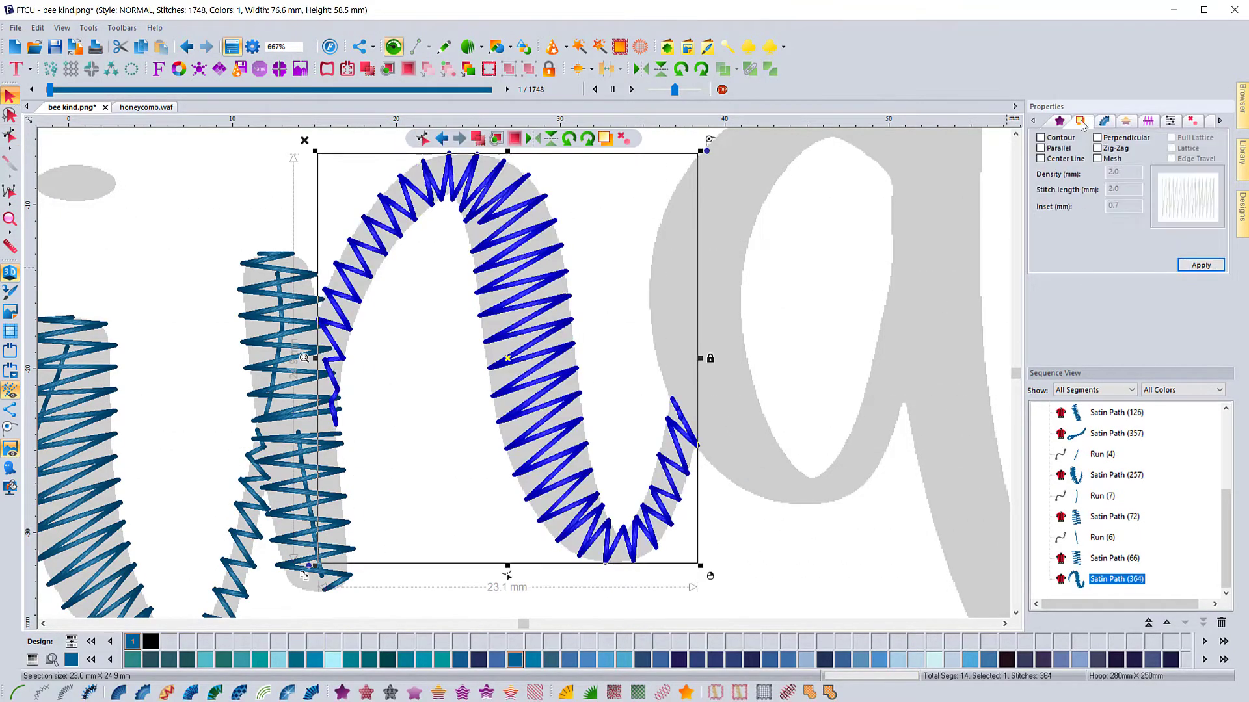
click(1104, 120)
click(1200, 265)
click(1170, 121)
click(775, 546)
scroll(894, 545, down, 2)
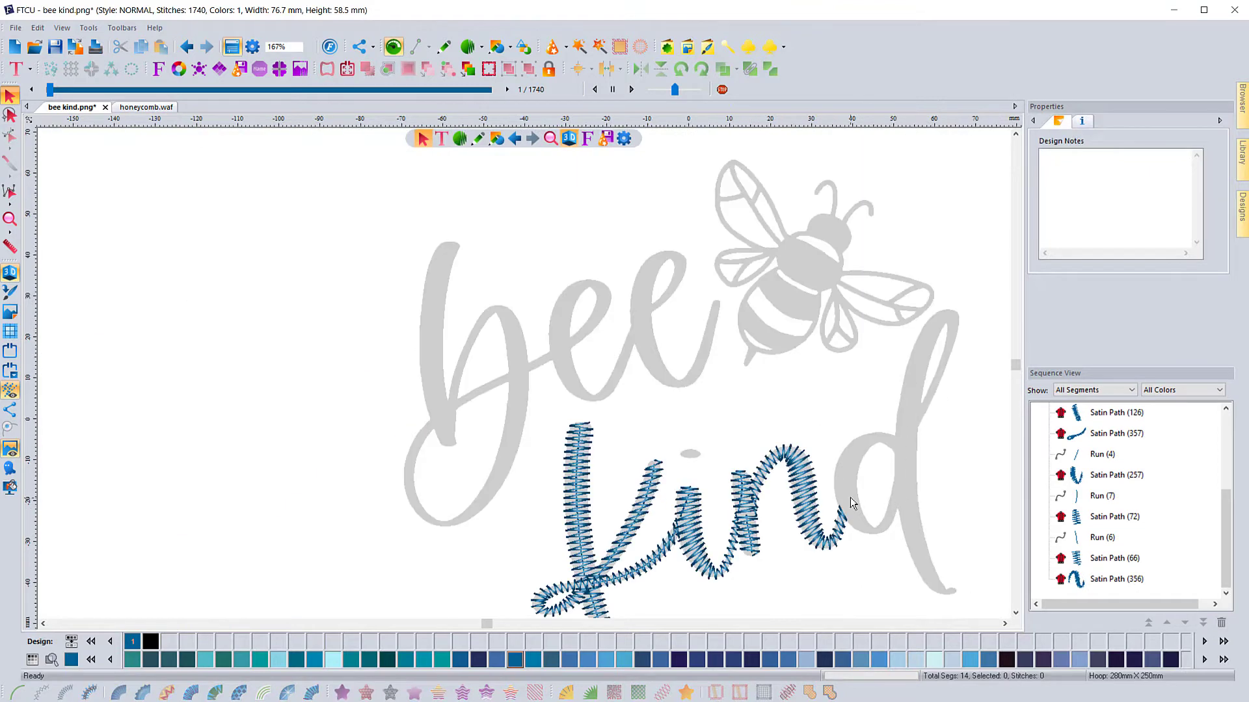
- Trace a run path along the lower curve of the d's bowl
click(12, 218)
click(897, 452)
click(518, 448)
scroll(486, 459, up, 1)
- Outline the d's whole bowl up to its stem and convert it to satin stitches
click(547, 354)
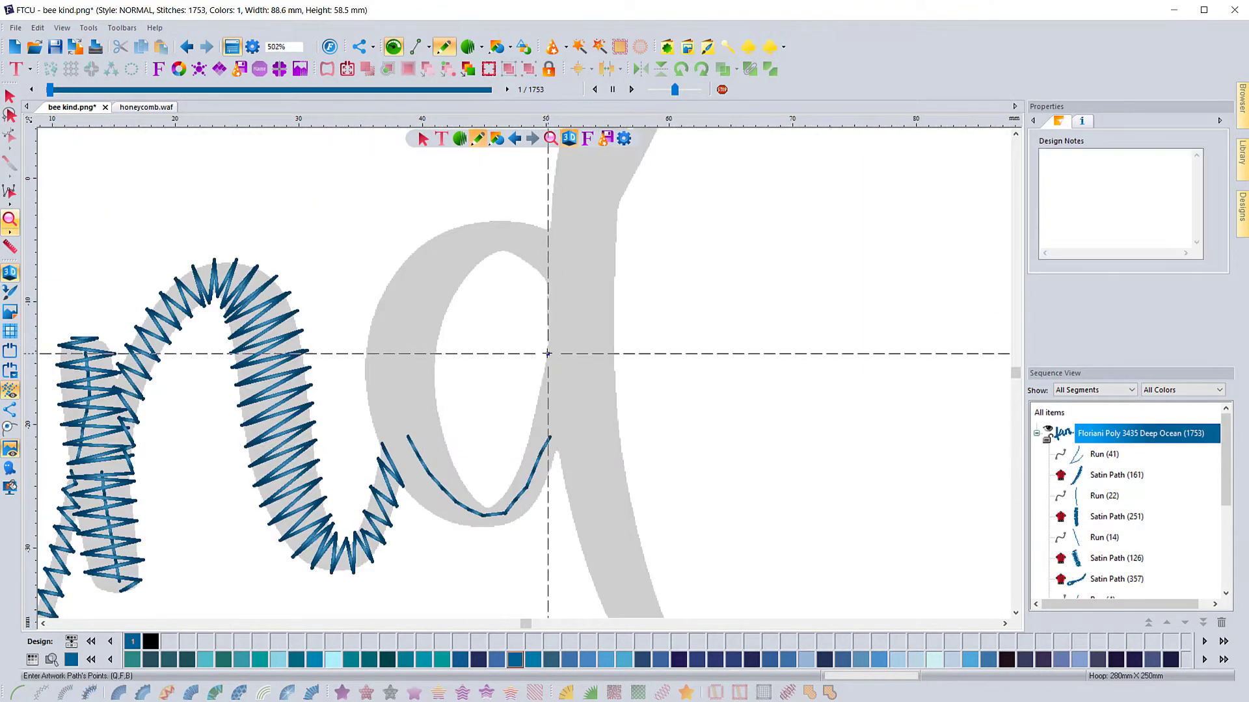
click(558, 446)
click(543, 486)
click(526, 515)
click(441, 518)
click(389, 464)
click(365, 385)
click(372, 317)
click(420, 246)
click(478, 222)
click(525, 222)
click(550, 230)
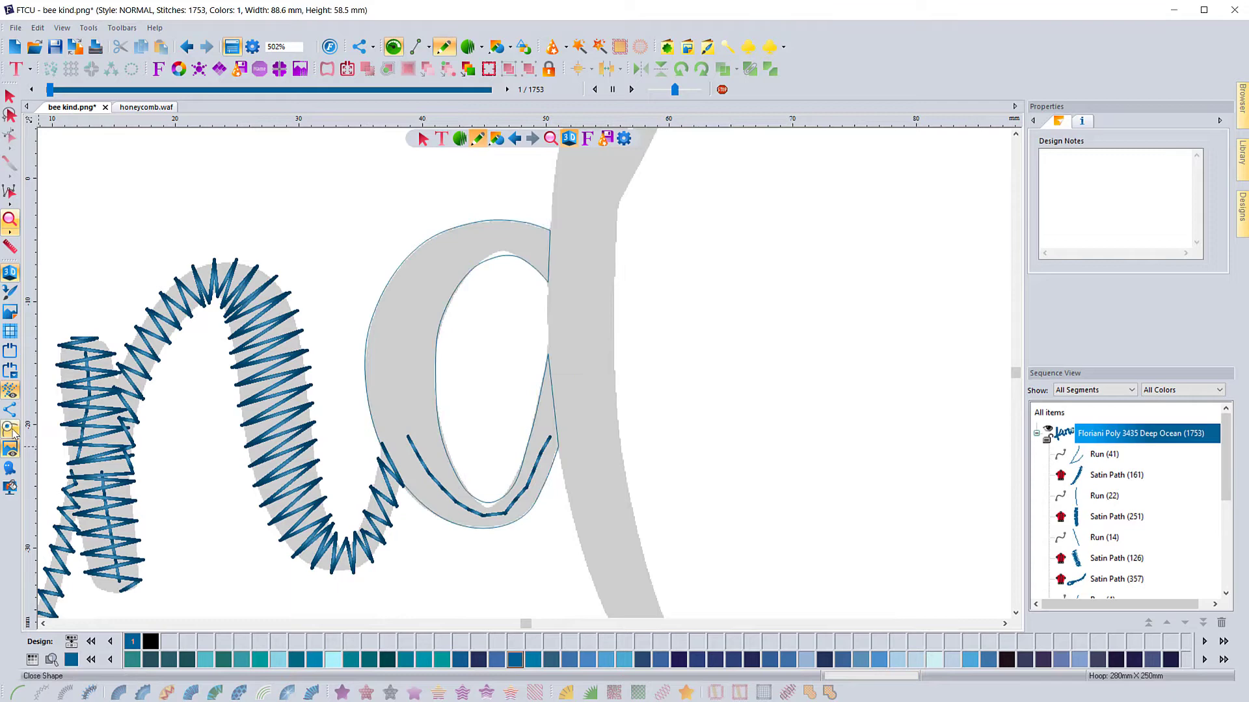
key(Return)
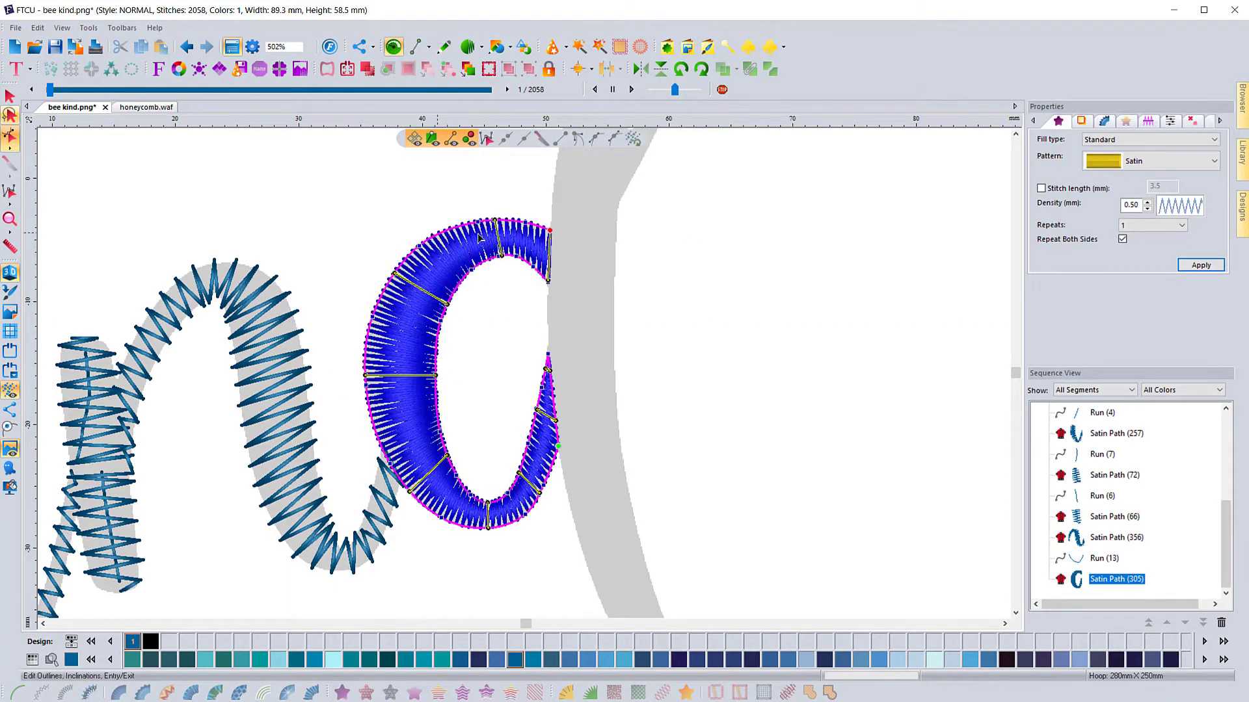
- Set the d bowl's satin to 1.6 mm density with 5 repeats and apply the compensation settings
text(1.6)
click(1201, 265)
click(1148, 121)
click(1200, 265)
click(1169, 121)
- Place the d bowl's start point at its lower tip beside the stem and extend the run path towards it
click(9, 138)
drag(482, 221, 550, 231)
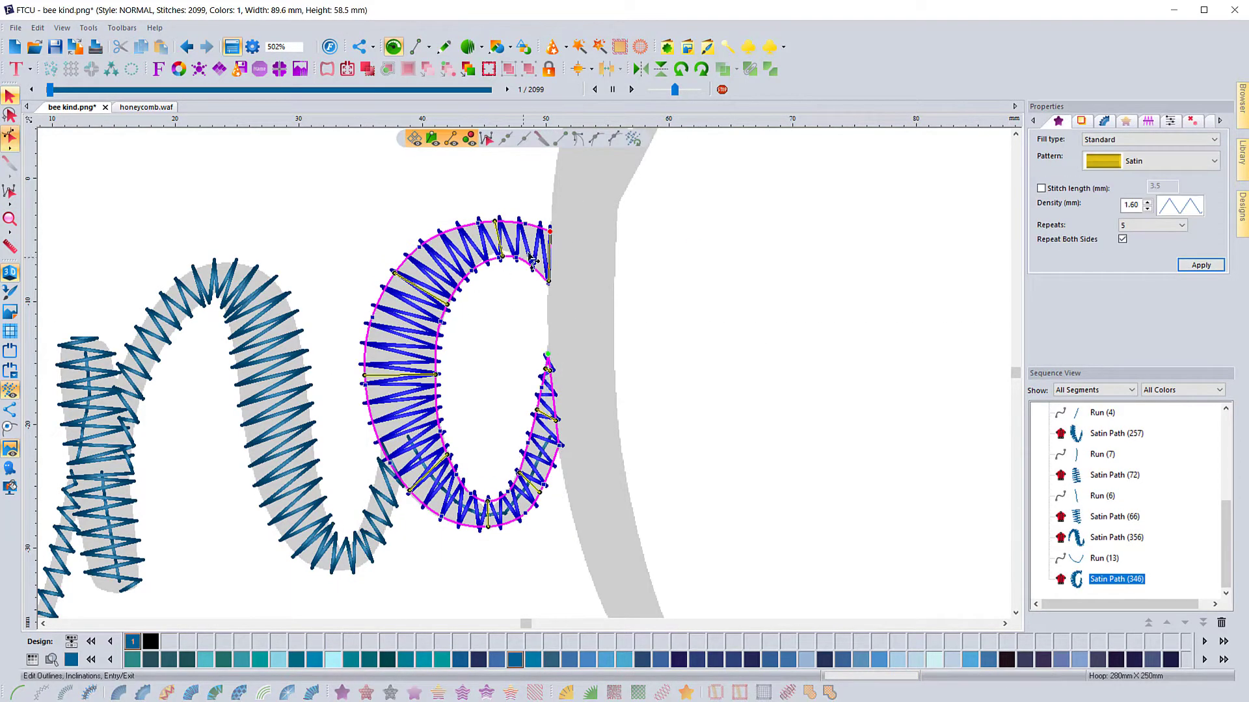
click(1104, 558)
drag(552, 438, 553, 398)
key(Escape)
- Trace a short single run from the d's bowl across its stem to the base of the loop
scroll(631, 420, down, 1)
click(415, 47)
click(601, 322)
click(627, 294)
key(Return)
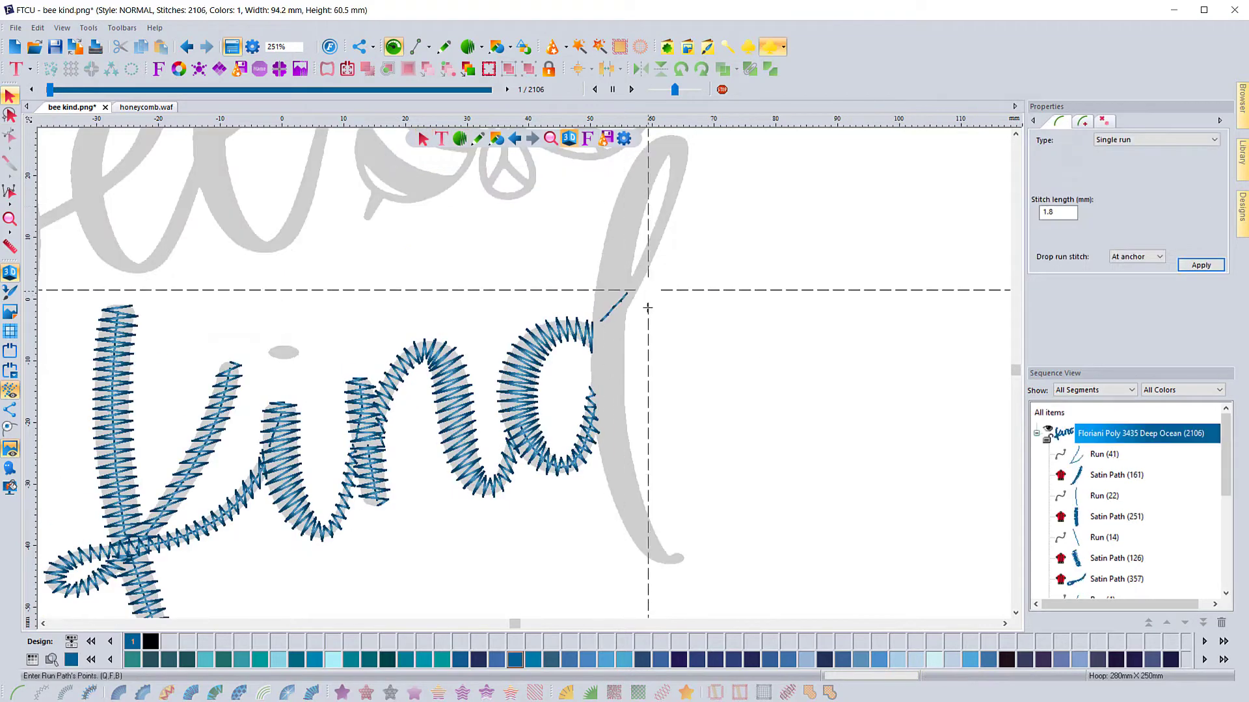
- Outline the d's looped stem and bottom tail as one closed artwork shape about 70 mm tall
click(444, 46)
click(627, 310)
click(631, 278)
click(642, 259)
click(657, 227)
click(666, 198)
click(671, 161)
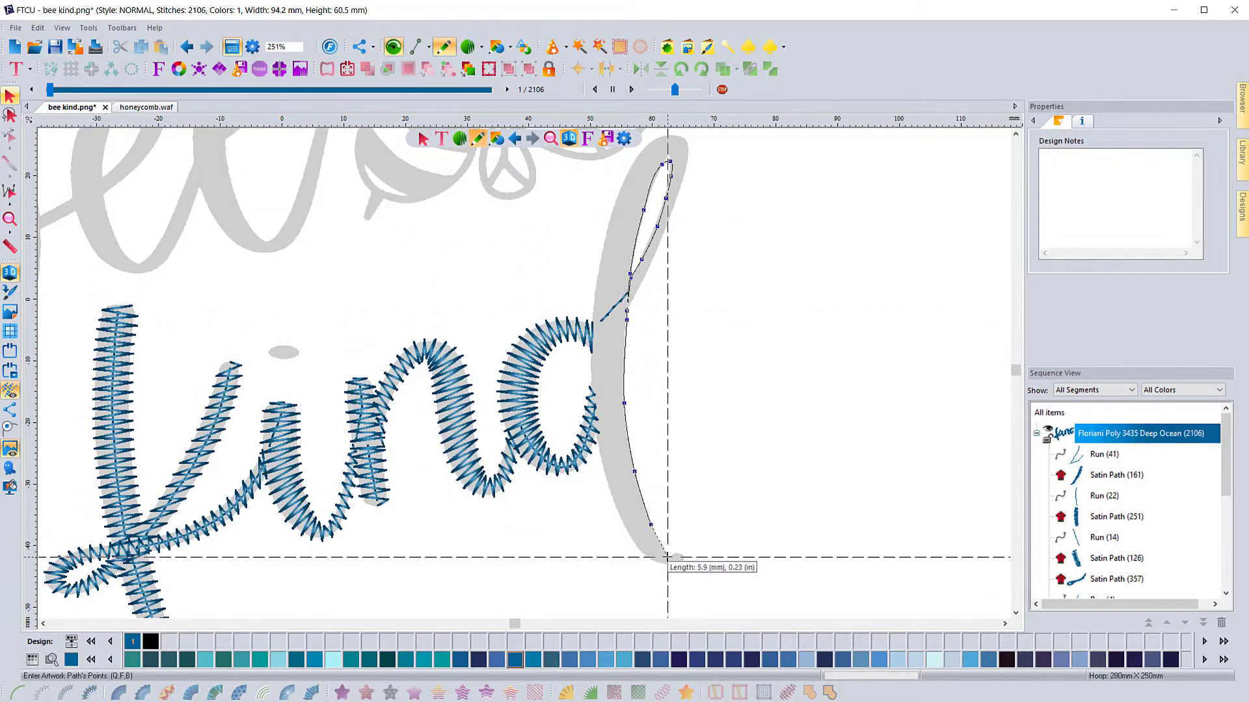
click(666, 554)
click(672, 556)
click(679, 554)
click(685, 560)
click(672, 565)
click(647, 558)
click(621, 521)
click(599, 448)
- Convert the d's stem outline to a satin path with inclination lines along the loop and generate its stitches
click(10, 98)
click(597, 280)
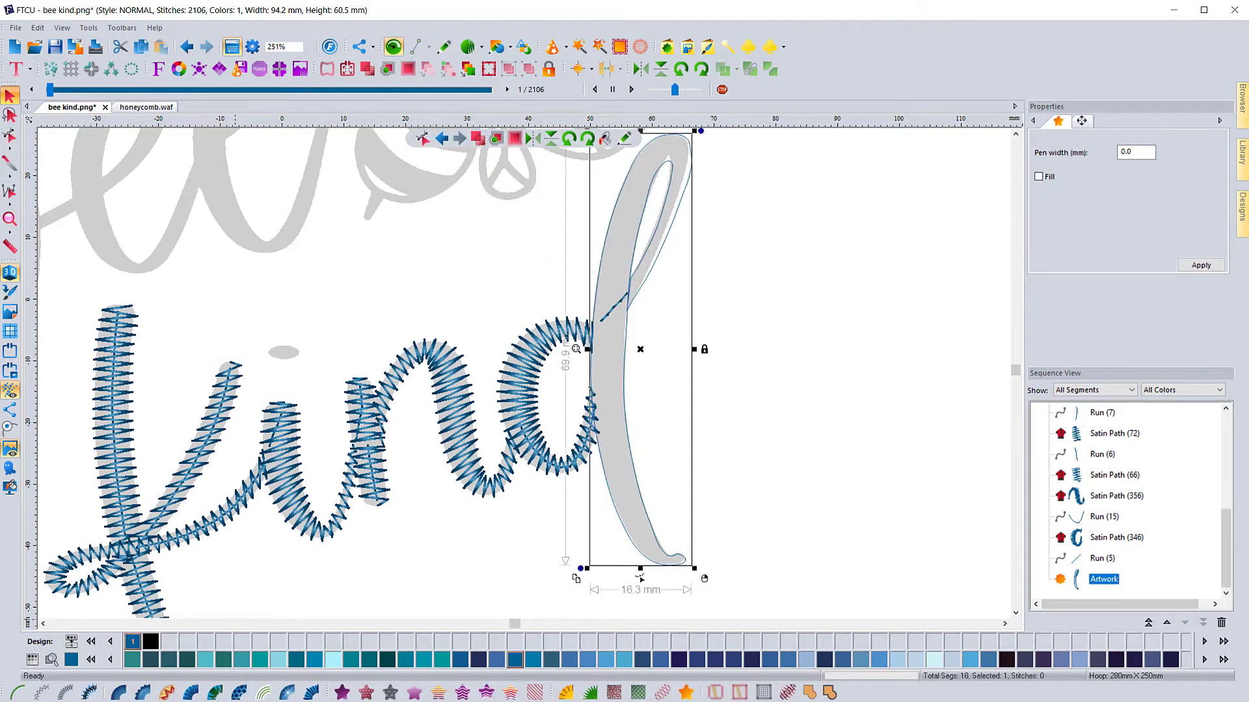
click(119, 693)
click(10, 137)
scroll(646, 264, up, 2)
drag(572, 440, 582, 318)
scroll(514, 435, down, 6)
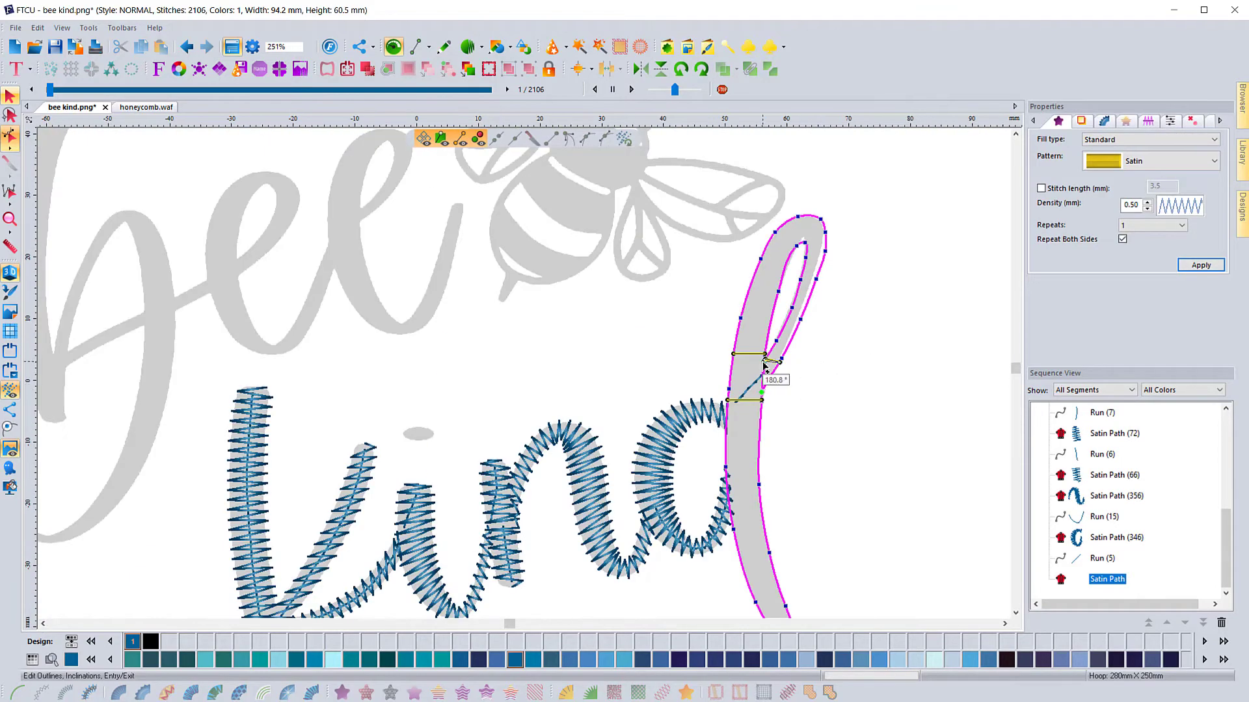
scroll(731, 388, down, 3)
right_click(842, 340)
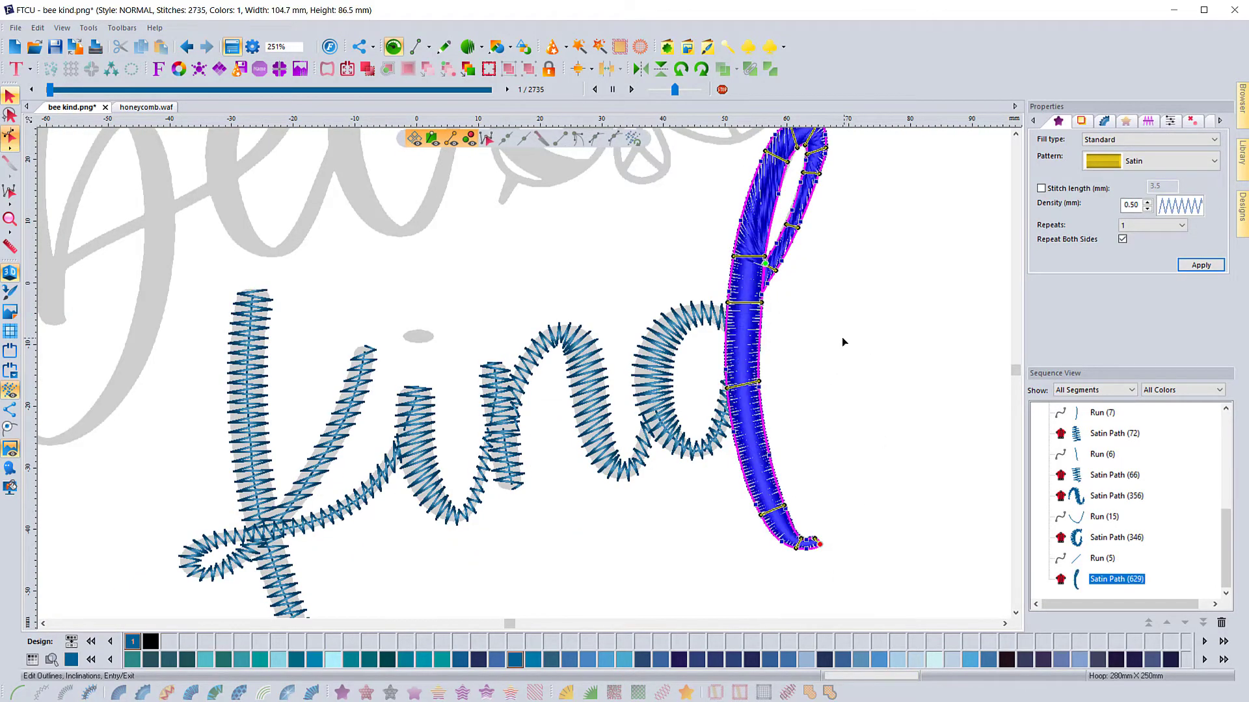
- Apply the other strokes' satin density and compensation, without underlay, to the d's stem
scroll(769, 273, up, 3)
scroll(838, 261, down, 3)
scroll(968, 555, up, 3)
click(9, 96)
click(1148, 121)
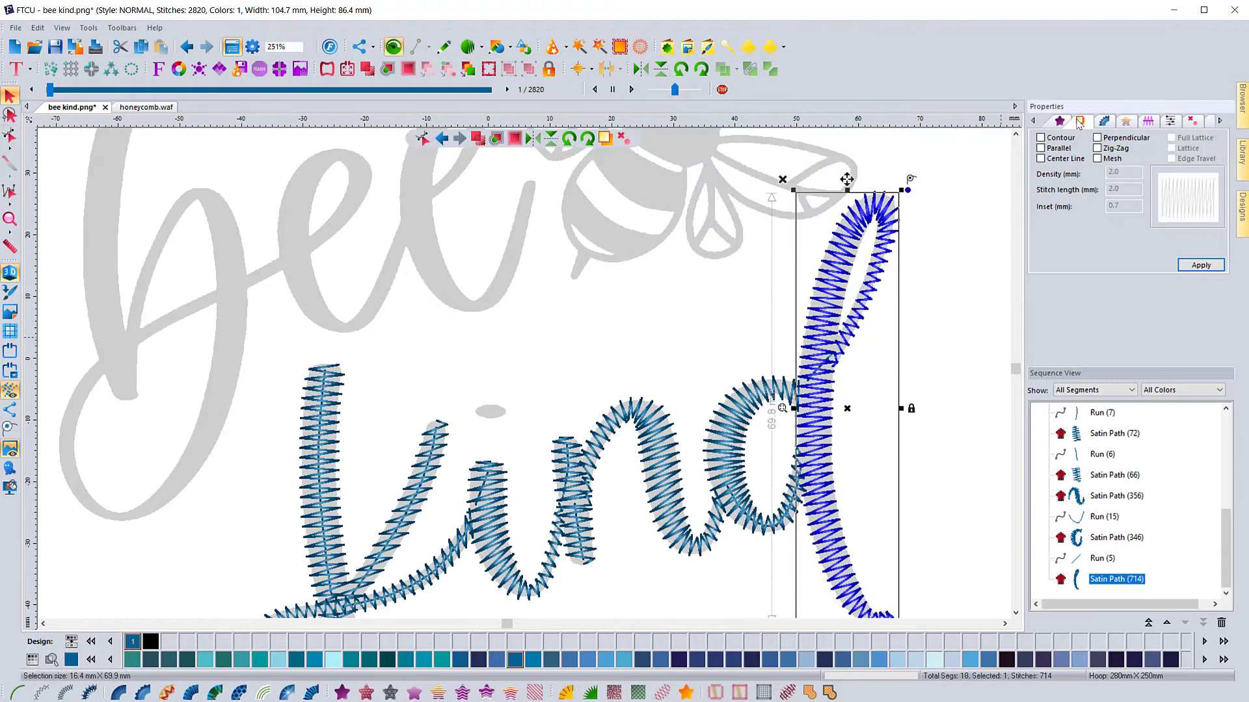
click(1200, 265)
click(1192, 121)
- Draw an ellipse about 5 mm wide over the dot of the i
scroll(712, 326, down, 3)
drag(563, 351, 621, 383)
click(511, 47)
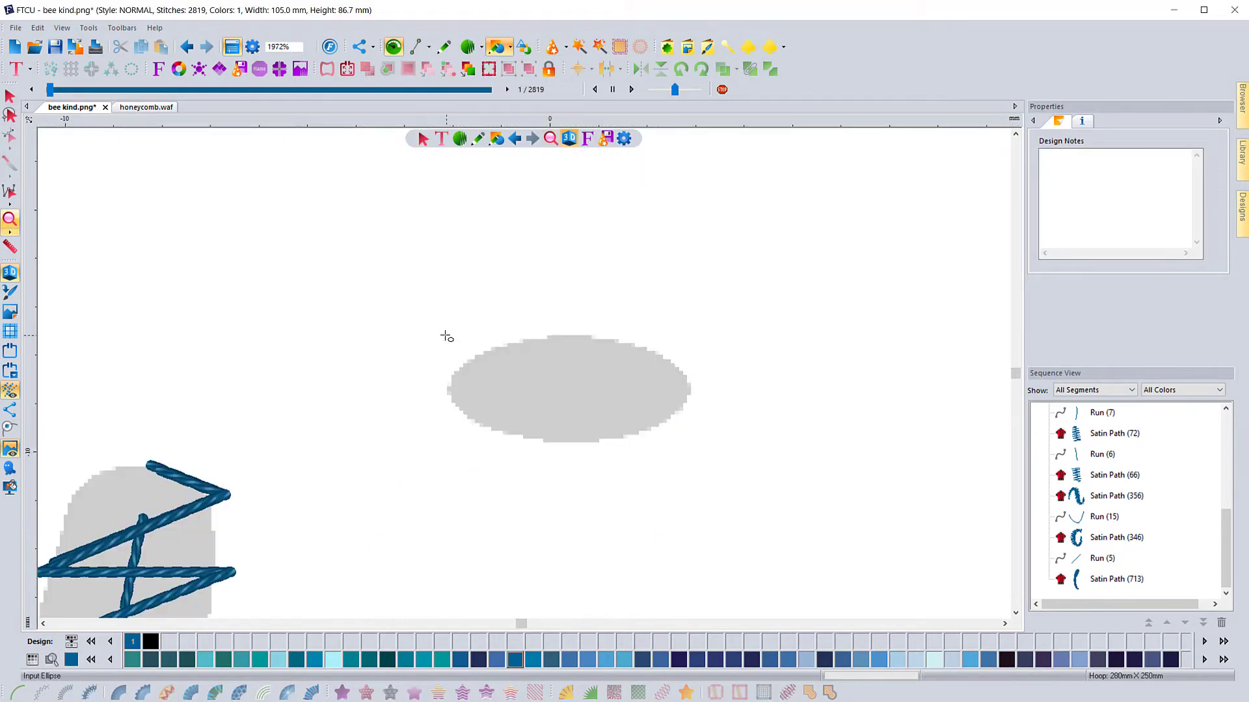
drag(446, 336, 693, 443)
right_click(766, 383)
- Convert the i's dot to satin stitches and apply 0.3 mm absolute pull compensation on both sides
click(10, 97)
click(1200, 264)
click(1147, 122)
click(1200, 265)
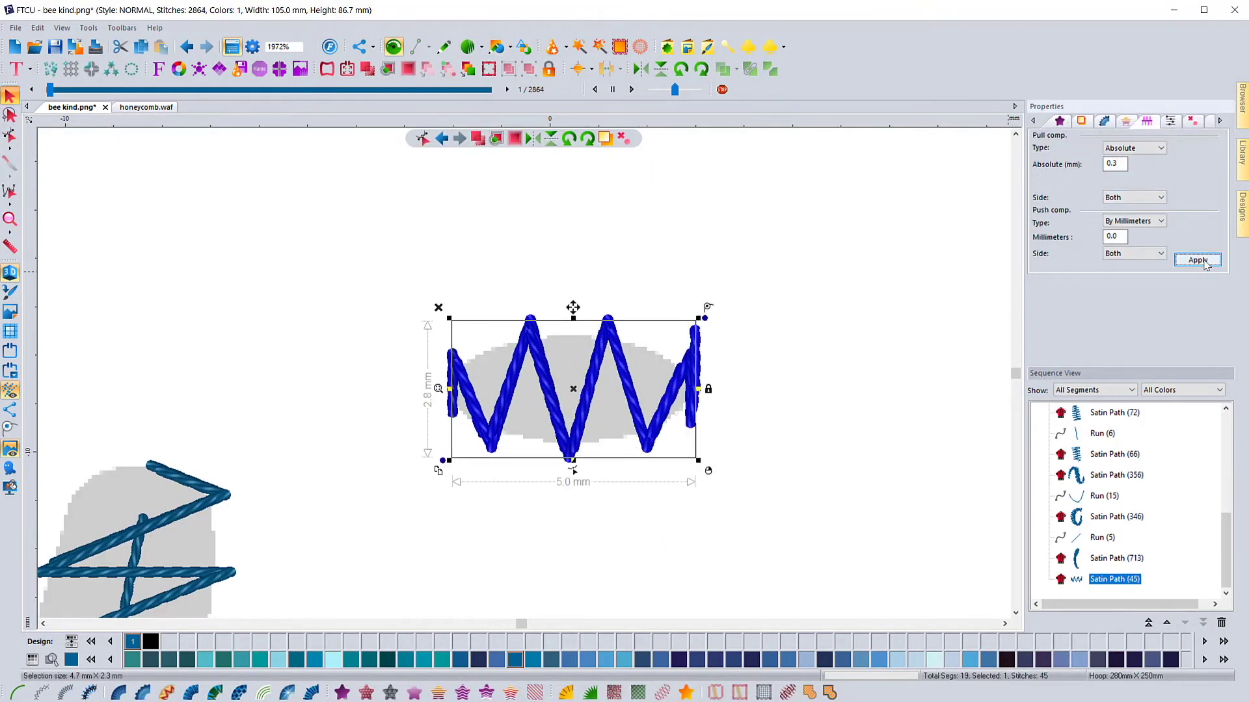
- Adjust and apply the tie settings for the i's dot, then deselect it
click(1129, 221)
click(1201, 265)
click(10, 137)
click(10, 97)
click(1192, 121)
click(1136, 220)
click(1201, 265)
click(779, 383)
scroll(779, 384, down, 8)
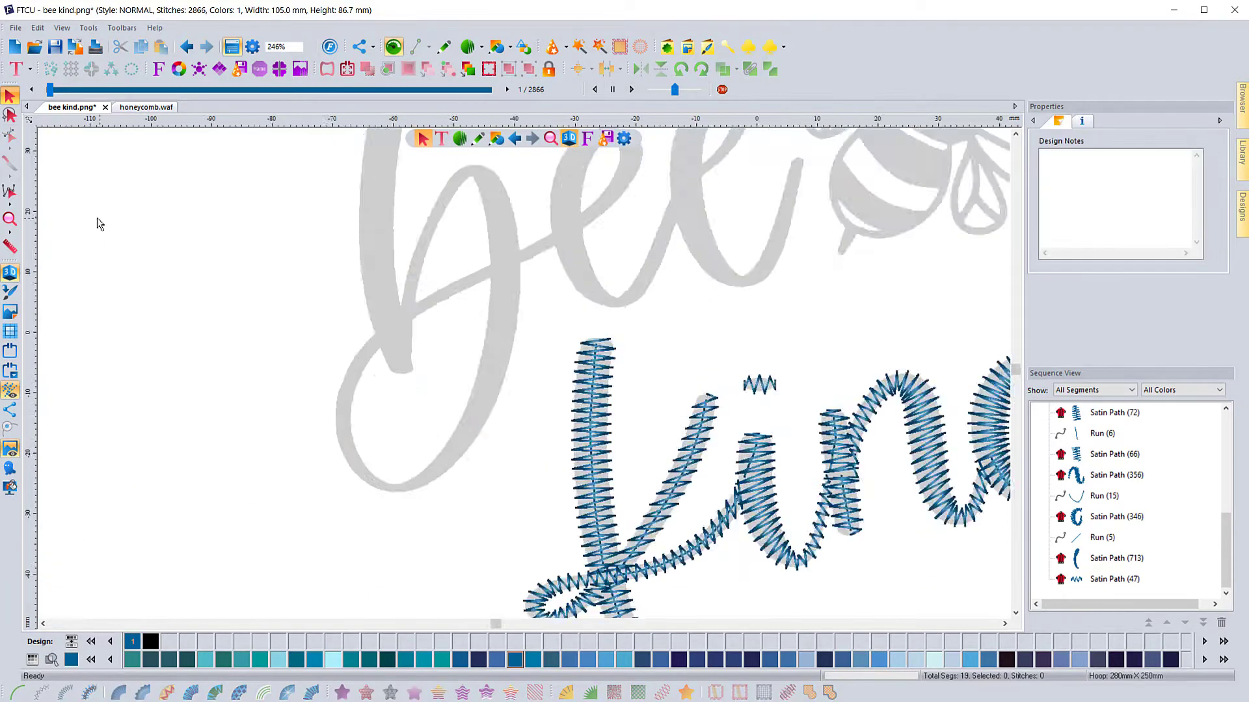
- Trace a run path from the second e of "bee" through the first e and the b's crossbar to the stem's foot
click(10, 219)
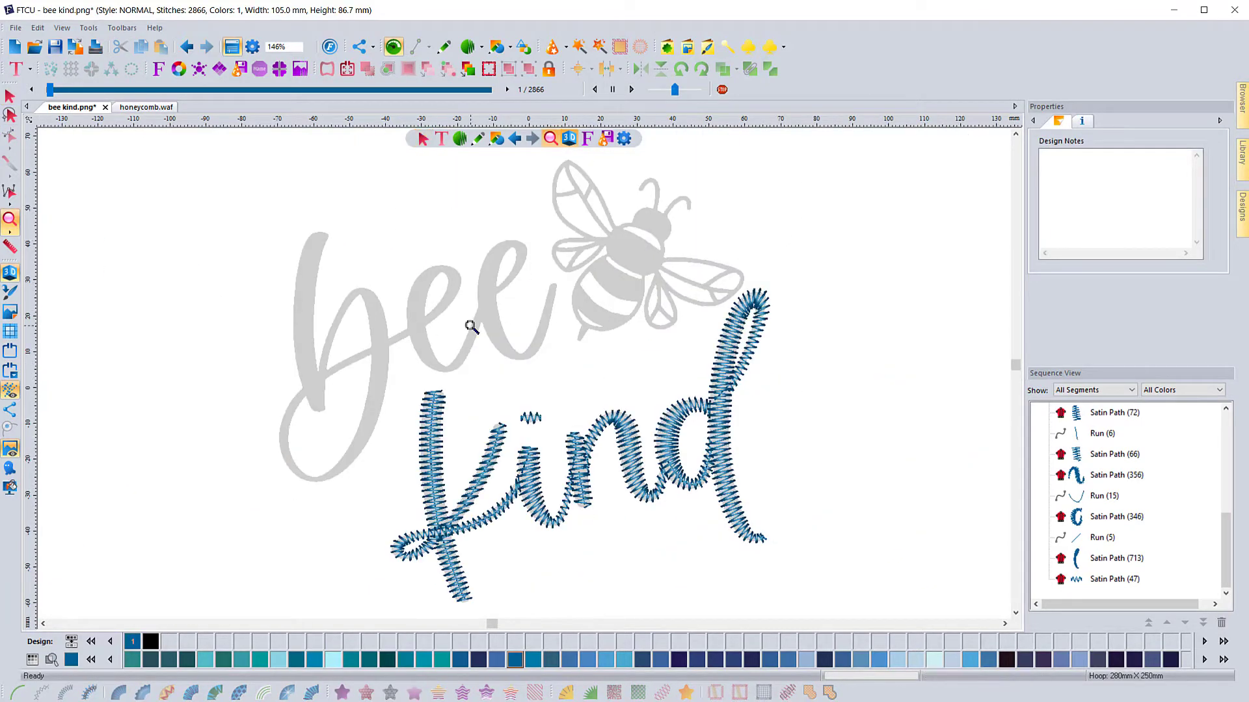
drag(568, 490, 568, 490)
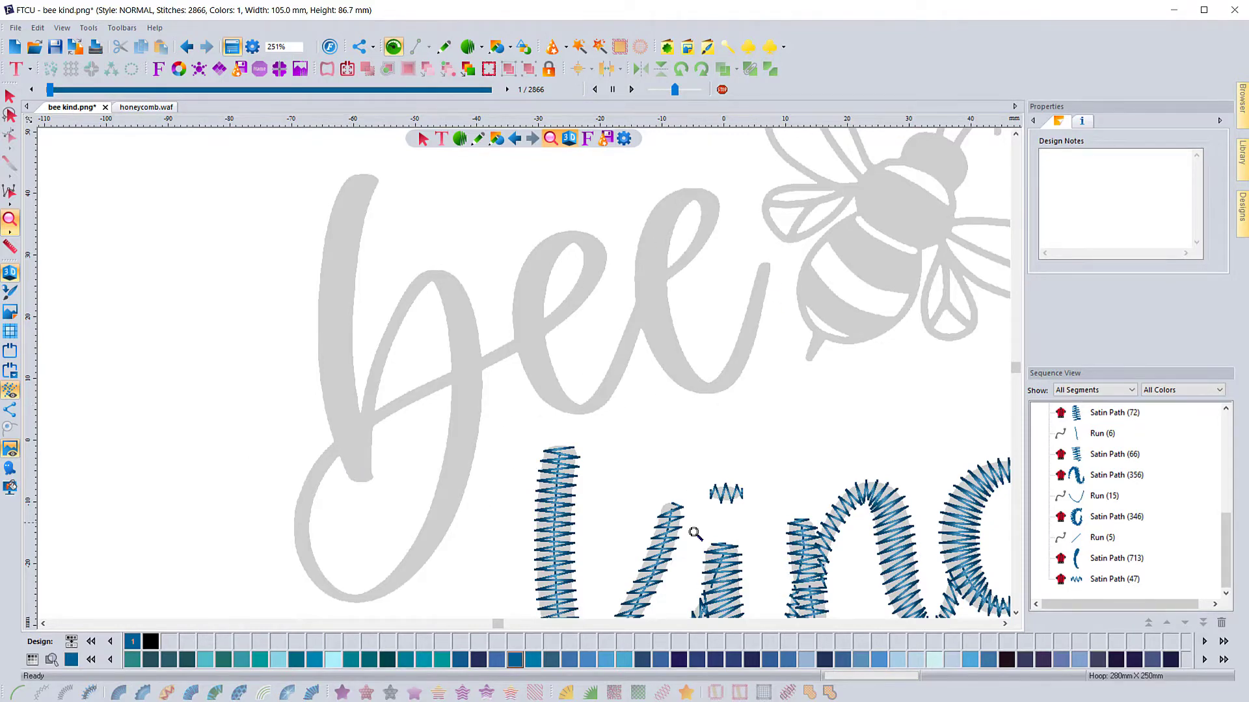
click(482, 47)
click(467, 68)
click(647, 303)
click(630, 334)
click(614, 375)
click(597, 402)
click(579, 409)
click(554, 396)
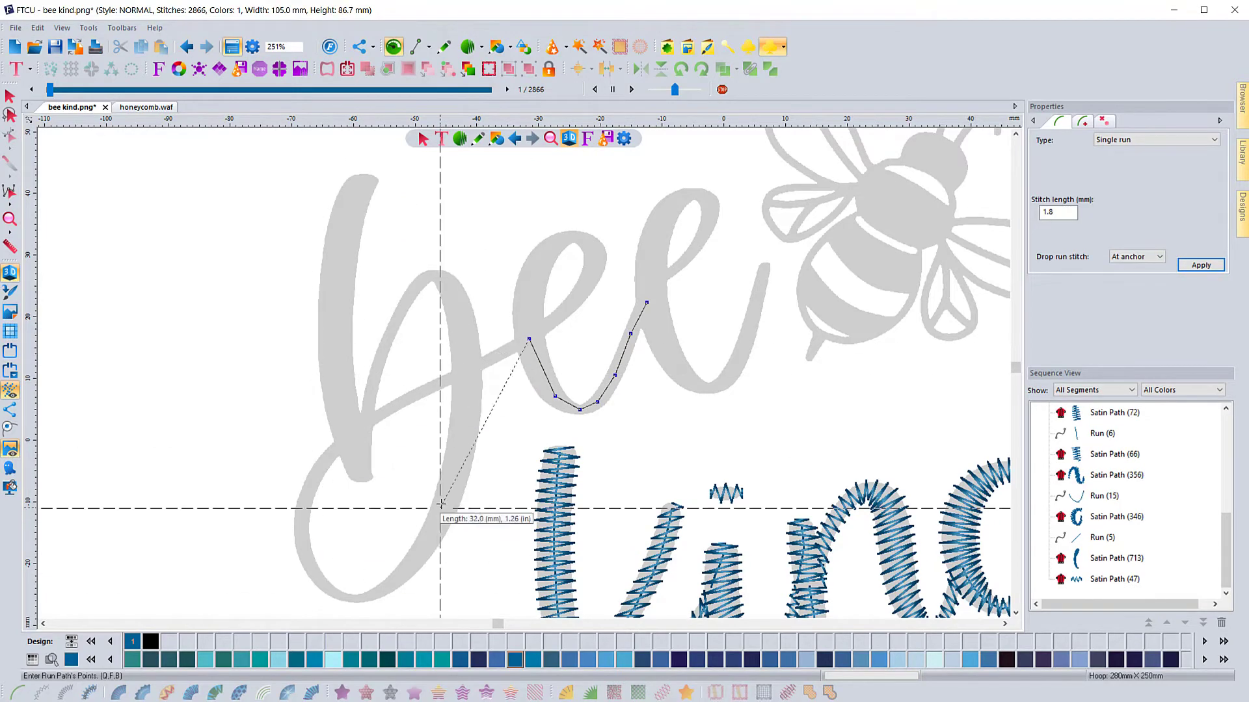
click(465, 373)
click(437, 383)
click(402, 400)
click(356, 428)
click(362, 474)
right_click(362, 475)
- Outline the foot of the b's stem below the crossing stroke
click(478, 139)
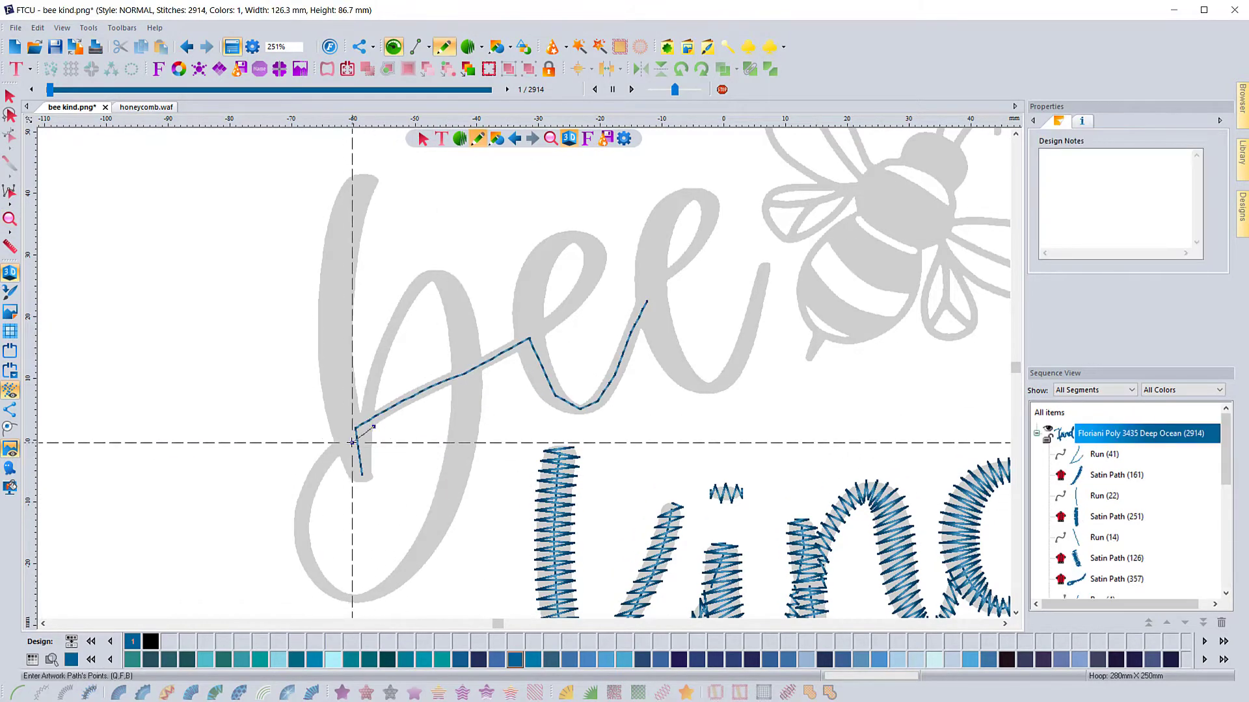
click(352, 443)
click(339, 454)
click(344, 468)
click(370, 479)
click(371, 450)
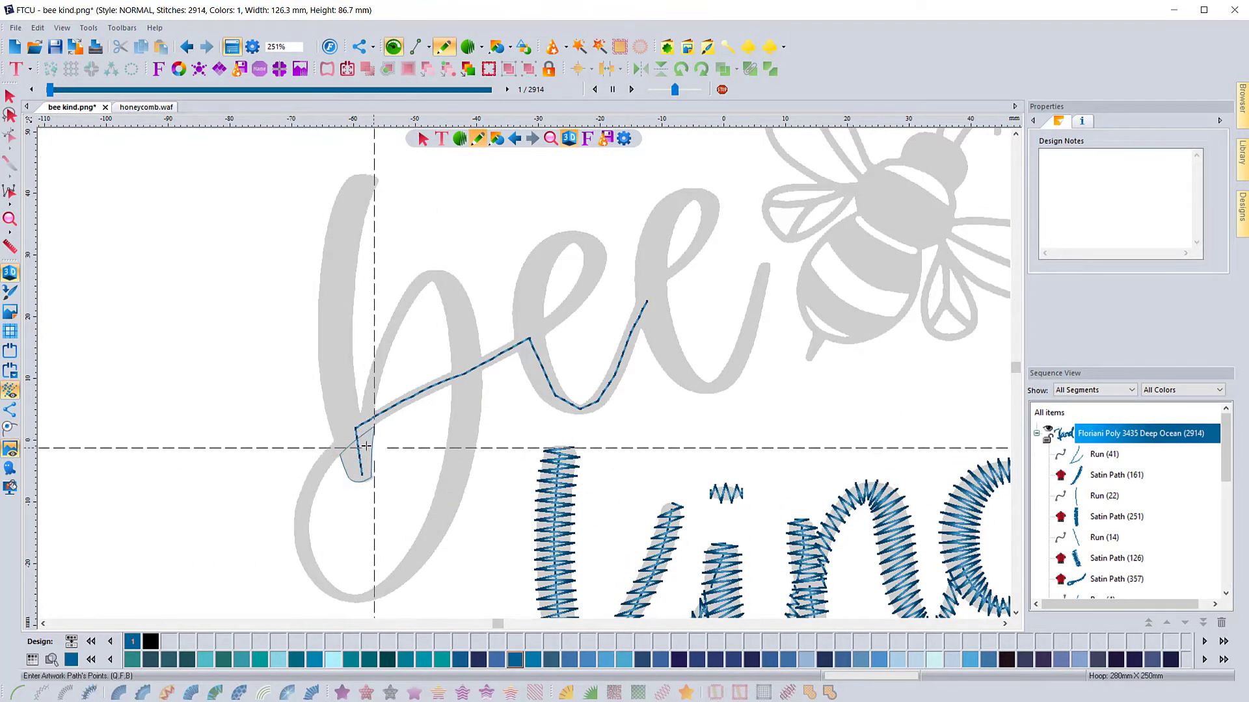
right_click(366, 447)
- Convert the b's stem foot to a satin path with inclination lines and move its end point to the upper corner
click(10, 136)
scroll(357, 488, up, 2)
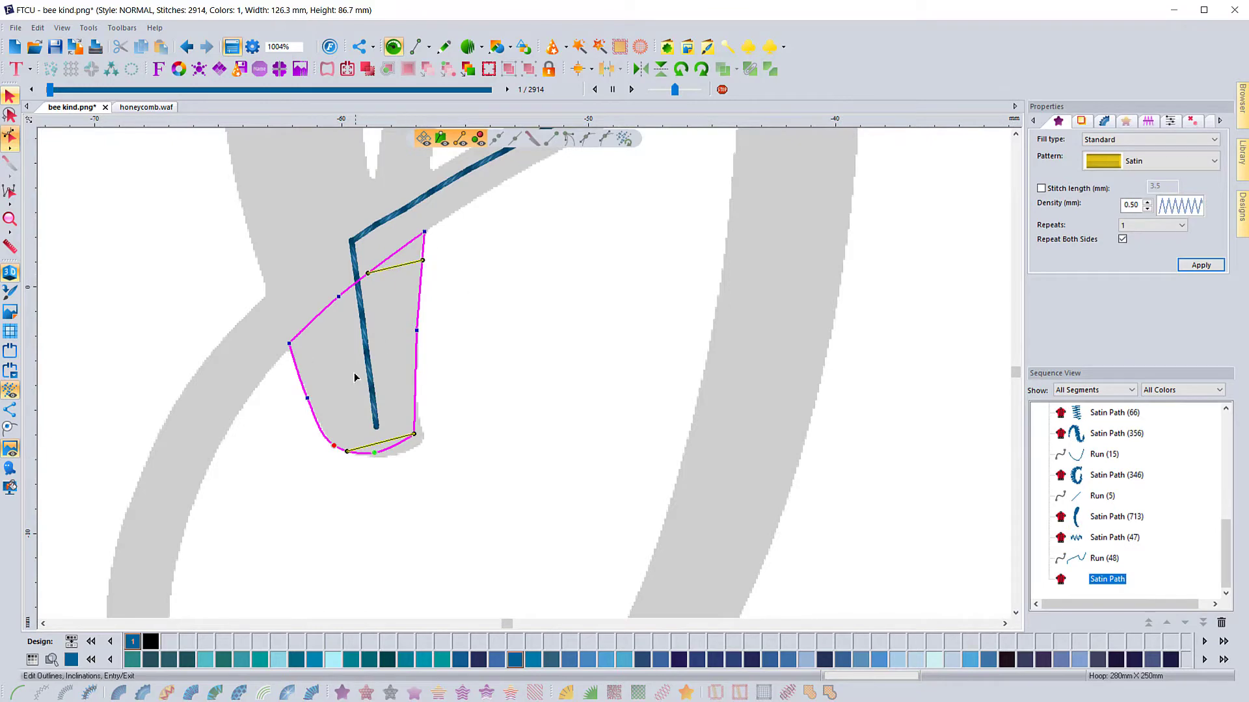
drag(333, 446, 424, 232)
- Match the satin density of the b's stem foot to the other letters and set its tie-in and tie-off to none
double_click(1130, 204)
text(1.5)
click(1201, 265)
click(1170, 121)
click(1200, 265)
click(1191, 122)
click(1141, 203)
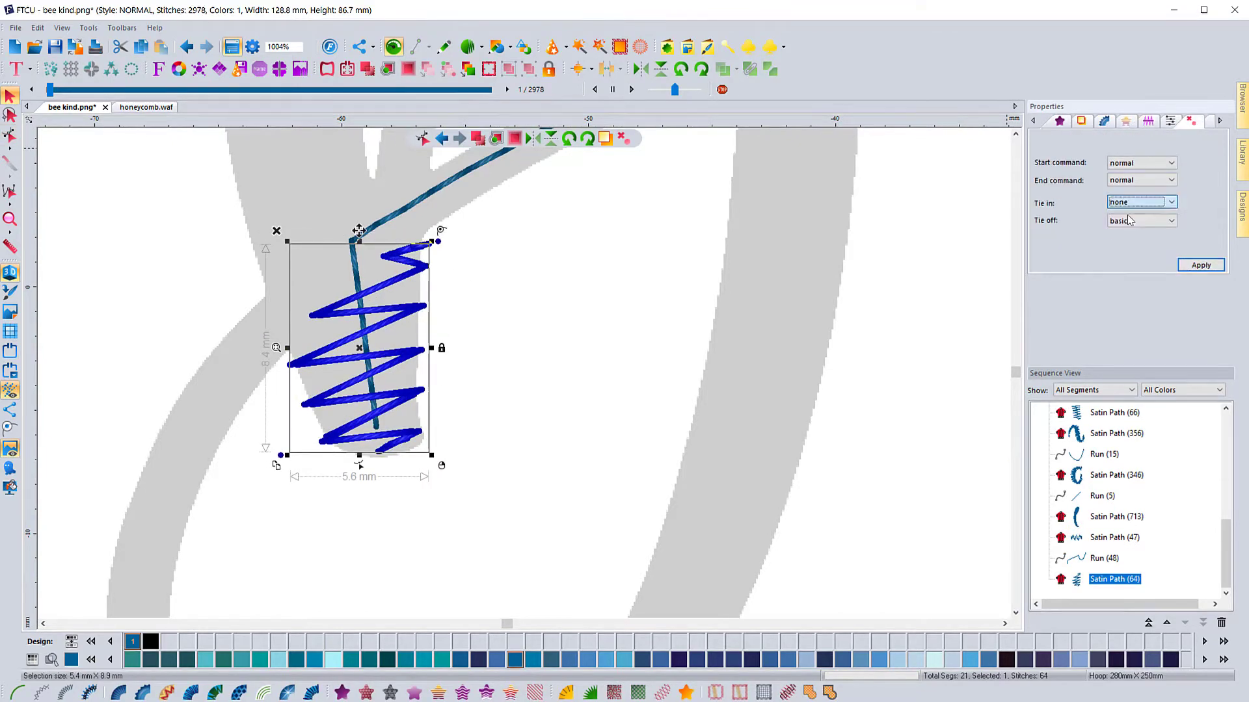
click(1201, 266)
click(509, 390)
- Trace a run path from the b's crossbar junction up through the centre of the stem to its top
scroll(509, 390, down, 3)
click(459, 139)
click(460, 163)
click(491, 372)
click(480, 324)
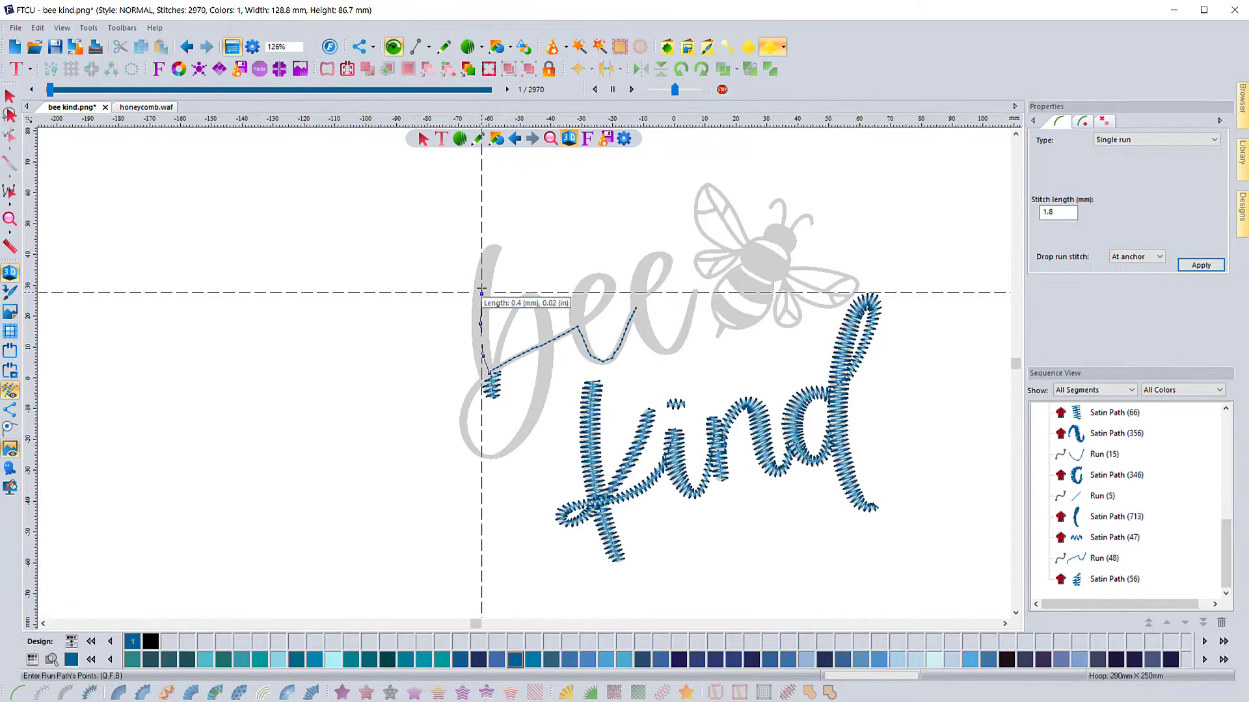
click(481, 292)
right_click(491, 249)
- Outline the b's upper stem down to the crossing stroke and convert it to a satin path
scroll(479, 289, up, 1)
click(478, 139)
click(480, 469)
click(472, 443)
click(465, 401)
click(464, 333)
click(467, 282)
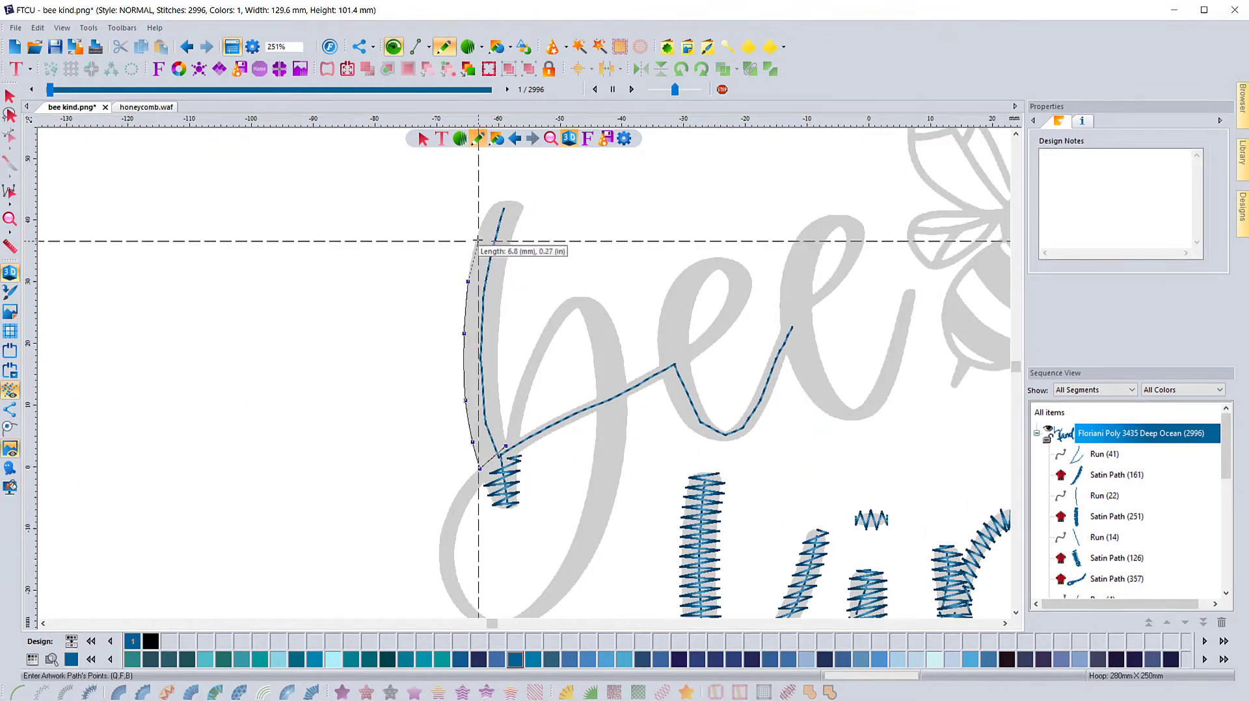
click(481, 469)
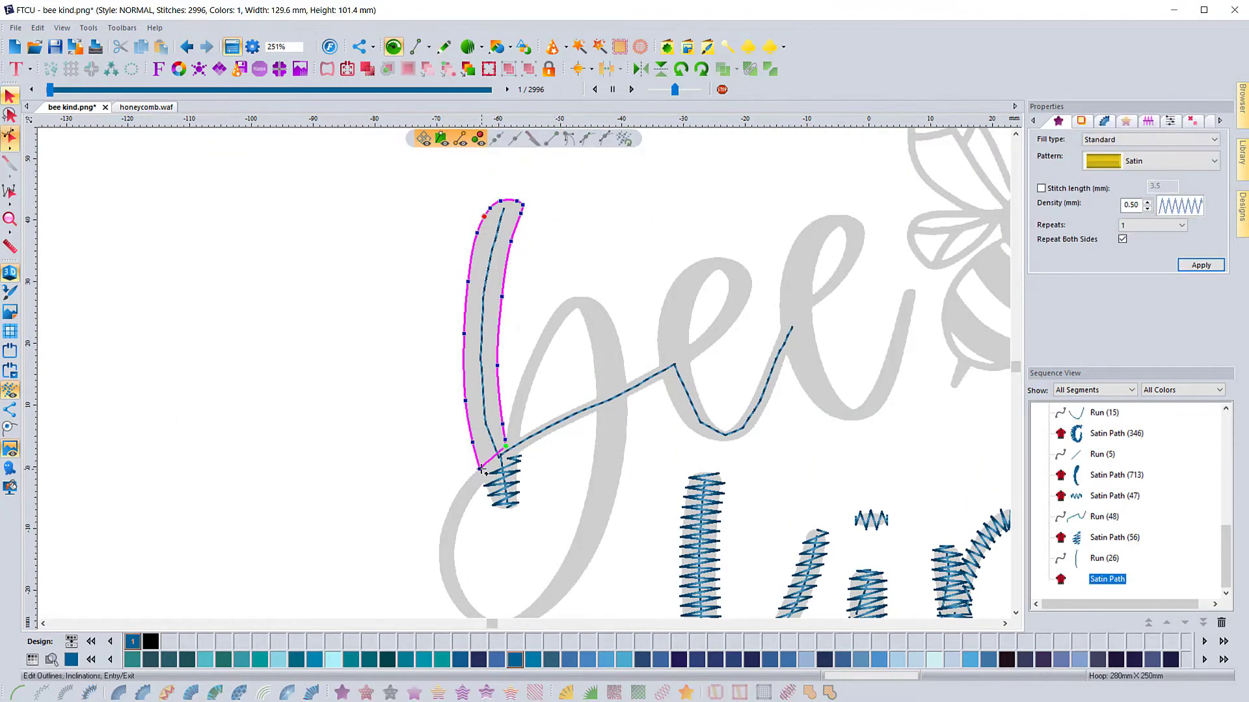
- Generate the b's upper stem, set its satin to 5 repeats and the lettering's density, apply the settings and deselect it
right_click(528, 450)
click(1152, 225)
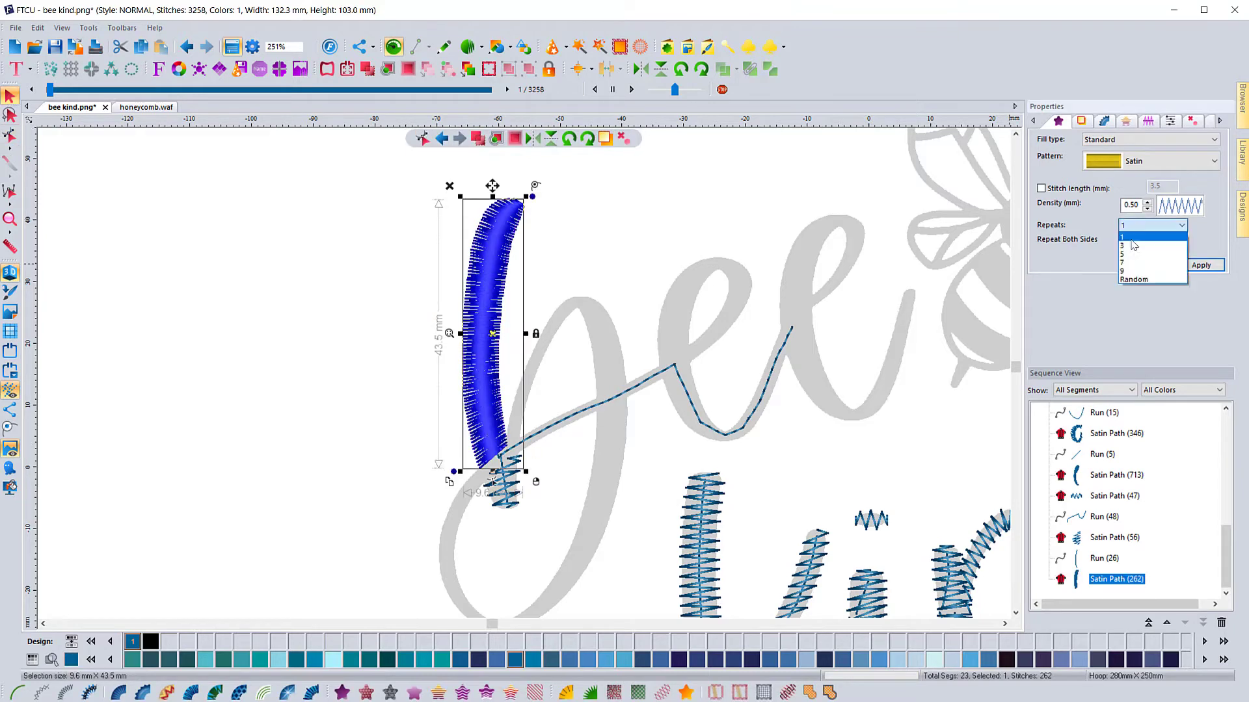
click(1132, 247)
click(1200, 265)
click(1147, 121)
click(1170, 121)
click(1201, 264)
key(Escape)
- Outline the b's arch from the stem over to the crossbar and convert it to a satin path with inclination lines
click(478, 138)
scroll(505, 447, up, 1)
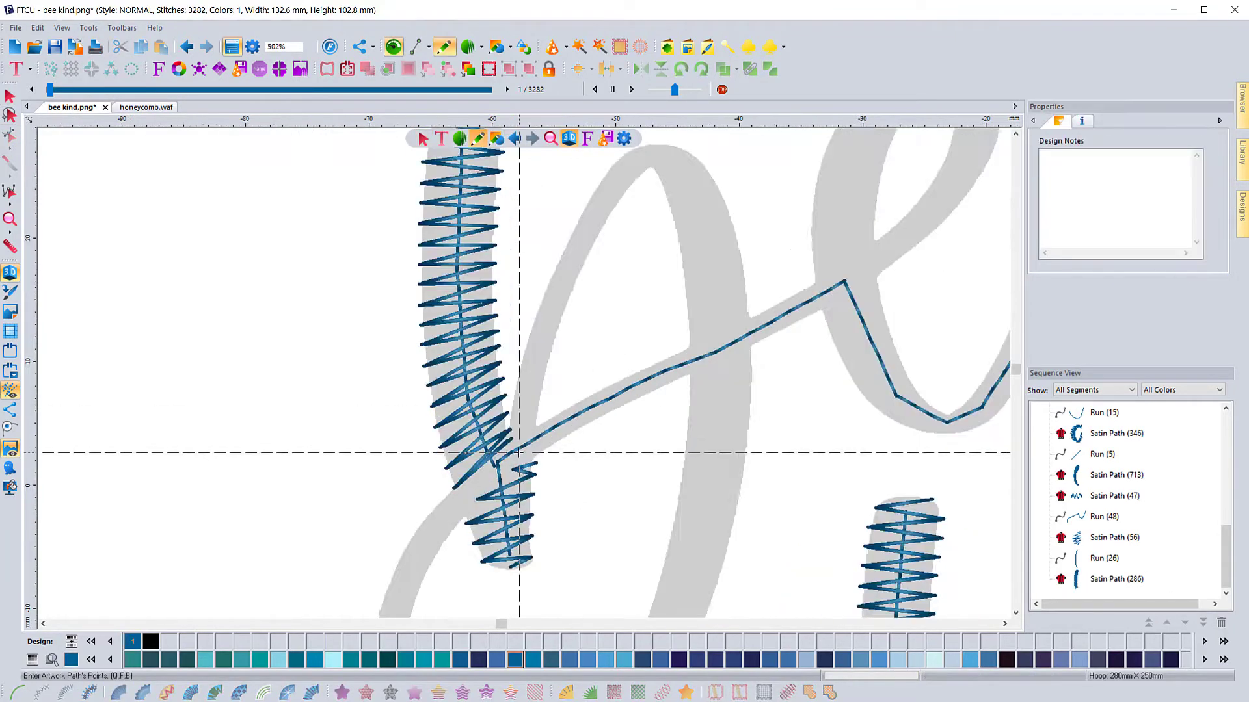
click(508, 442)
click(536, 427)
click(545, 374)
click(566, 303)
click(611, 211)
click(634, 182)
click(738, 242)
click(715, 181)
click(689, 153)
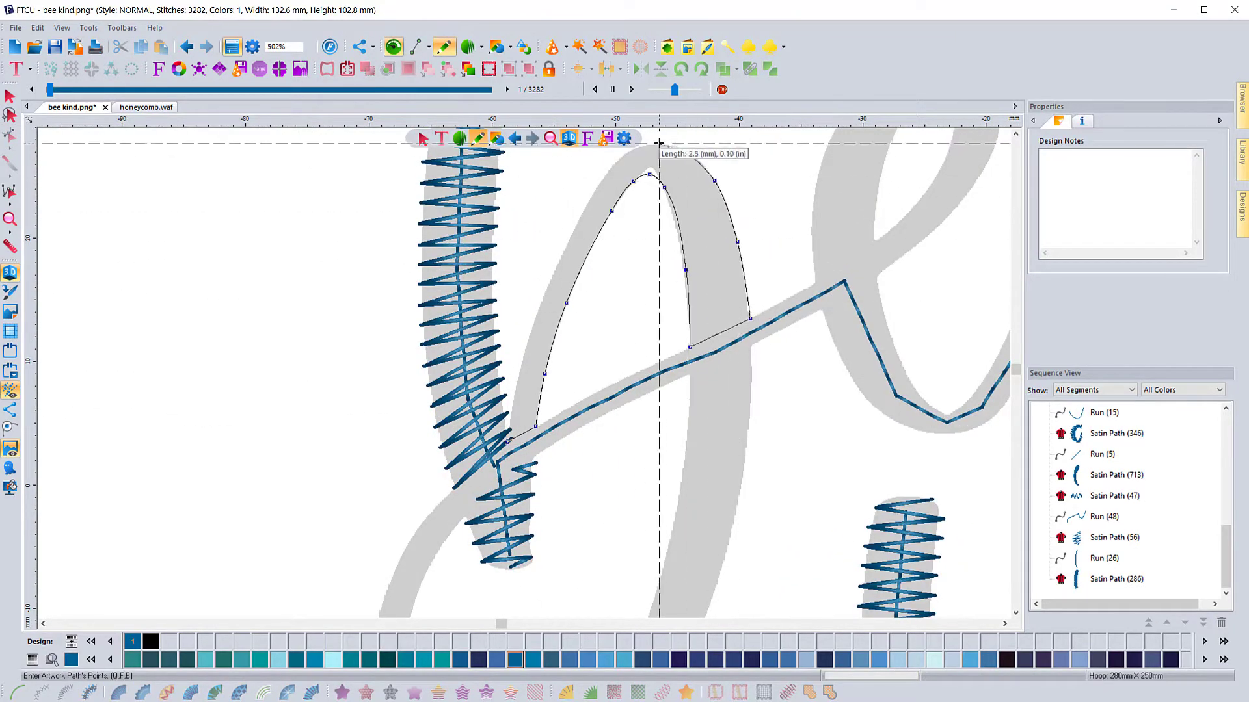
click(659, 144)
click(623, 154)
click(581, 215)
click(538, 305)
click(518, 370)
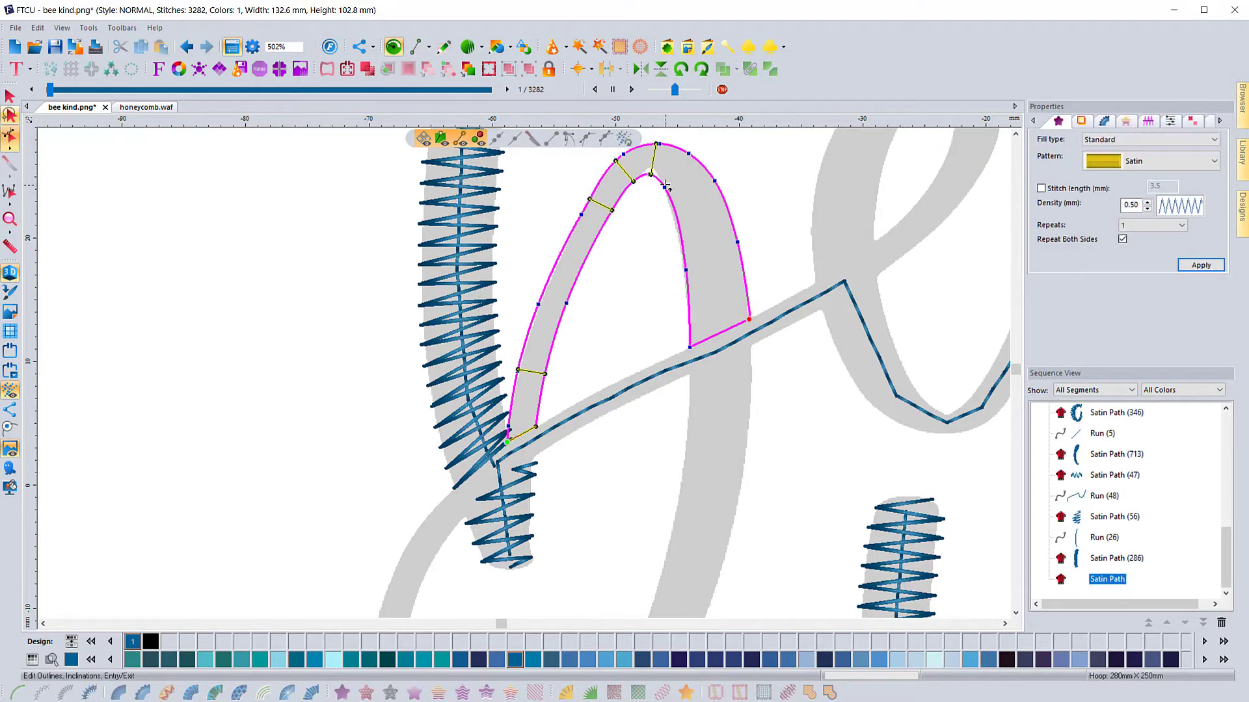
- Set the b's arch to 1.6 mm density and 5 repeats, and remove its tie-in and tie-off
right_click(773, 333)
click(10, 97)
click(1152, 225)
click(1132, 247)
click(1200, 264)
click(1147, 121)
click(1201, 265)
click(1191, 121)
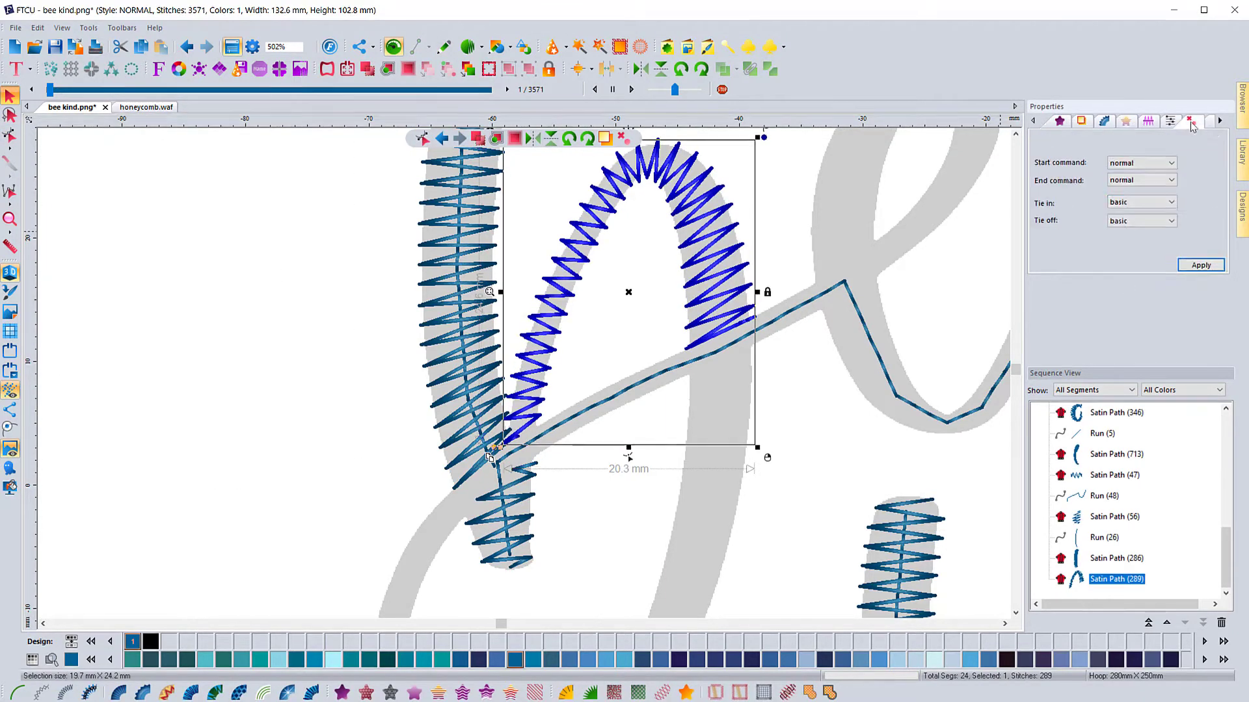
- Outline the b's lower loop together with the crossing stroke that reaches the first e
scroll(744, 455, down, 2)
scroll(694, 426, up, 2)
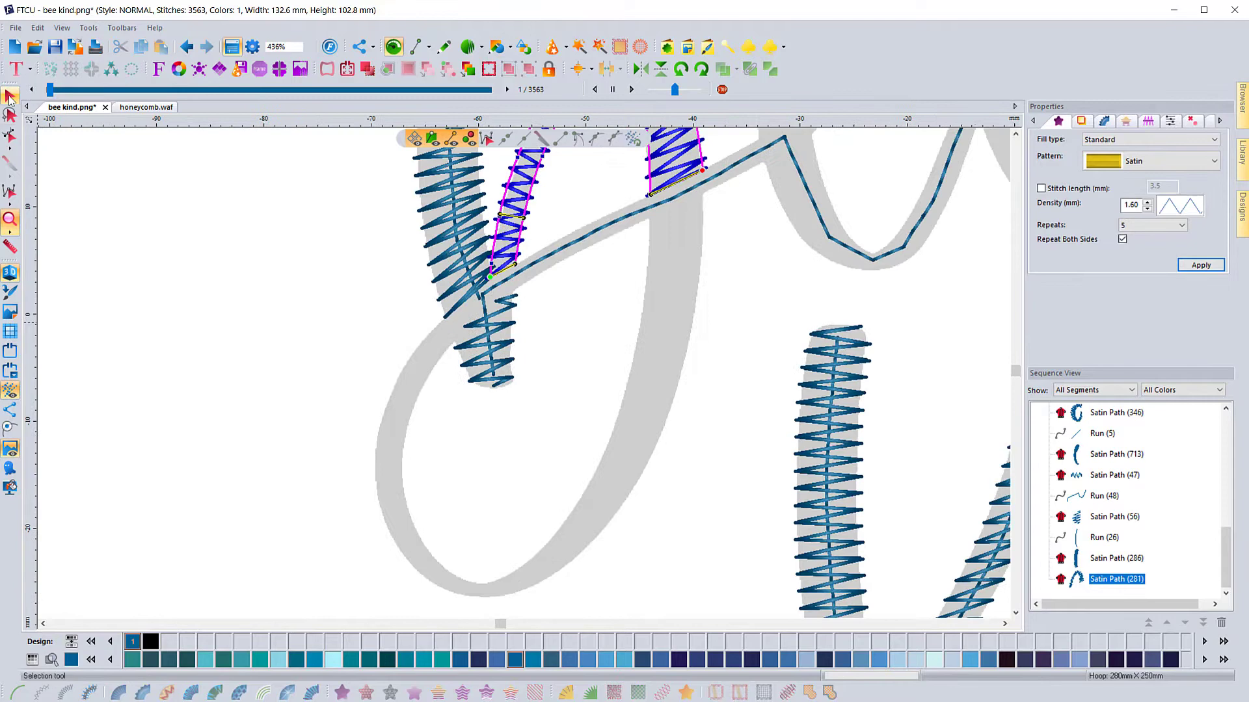
key(a)
click(704, 197)
click(649, 222)
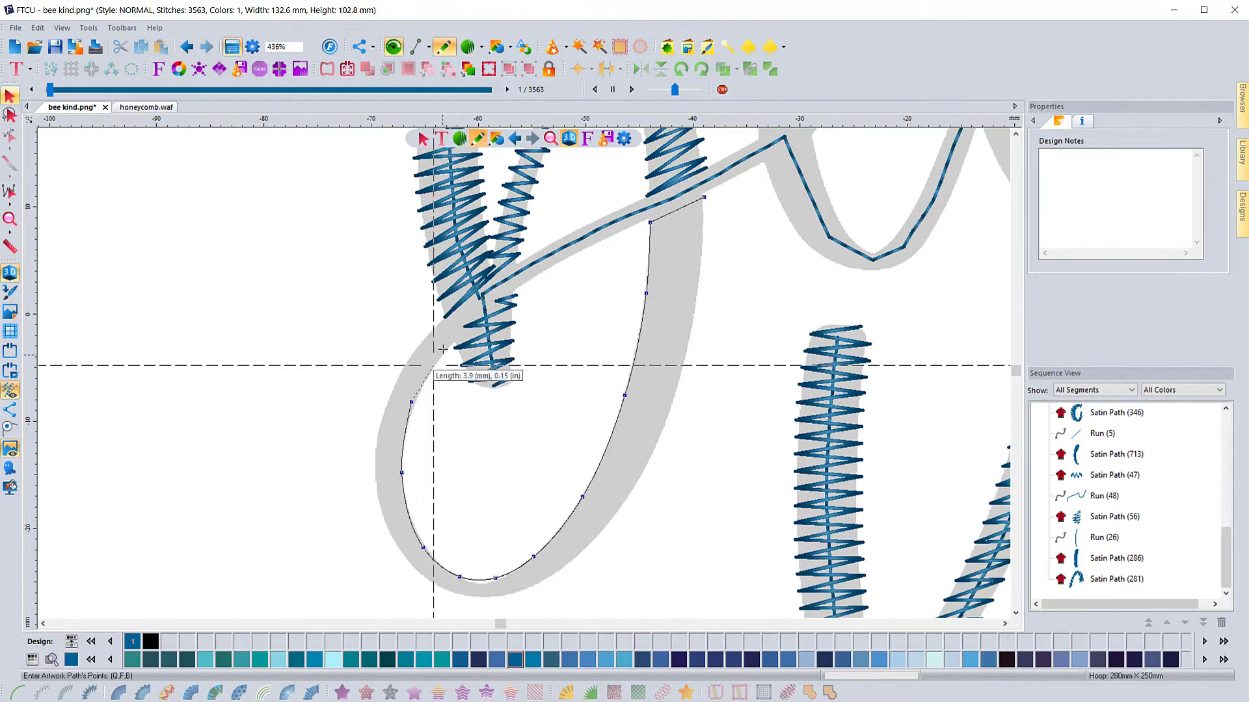
click(459, 336)
click(513, 289)
click(592, 243)
click(705, 192)
click(377, 518)
click(415, 573)
click(455, 595)
click(505, 596)
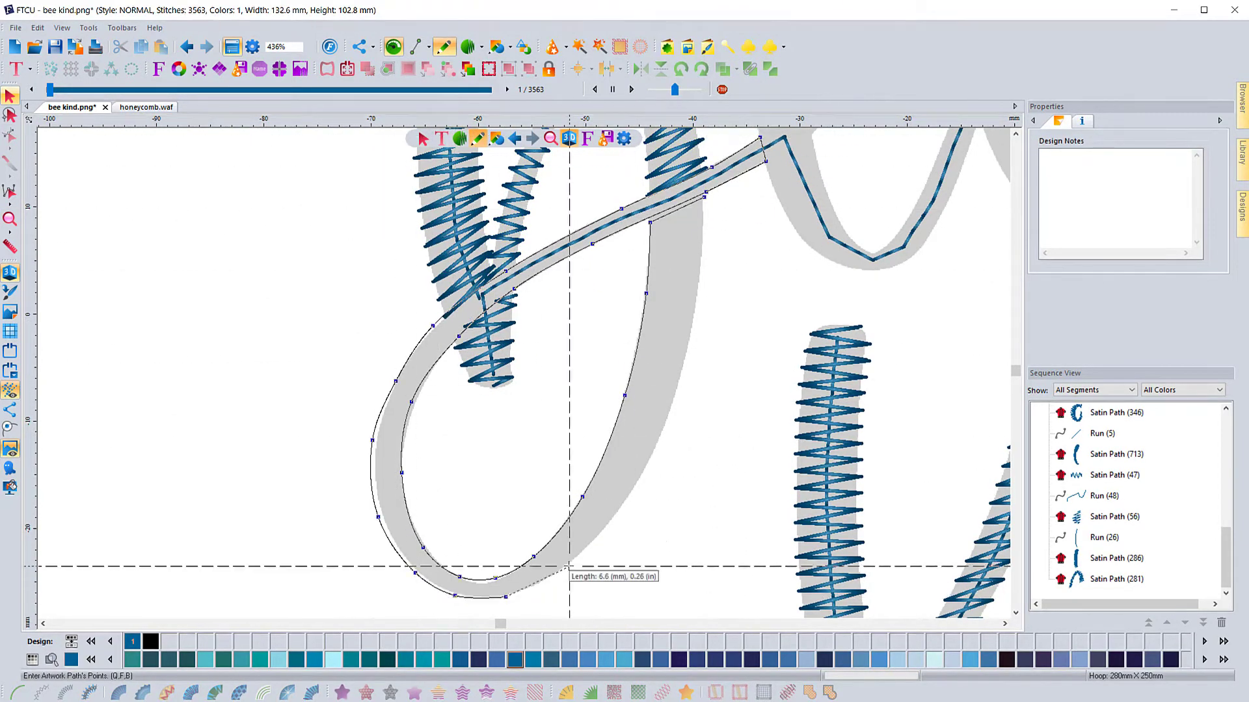
click(703, 208)
right_click(703, 208)
- Convert the loop outline to a satin path, add inclination lines along it and generate the stitches
click(118, 693)
click(10, 136)
scroll(672, 208, up, 1)
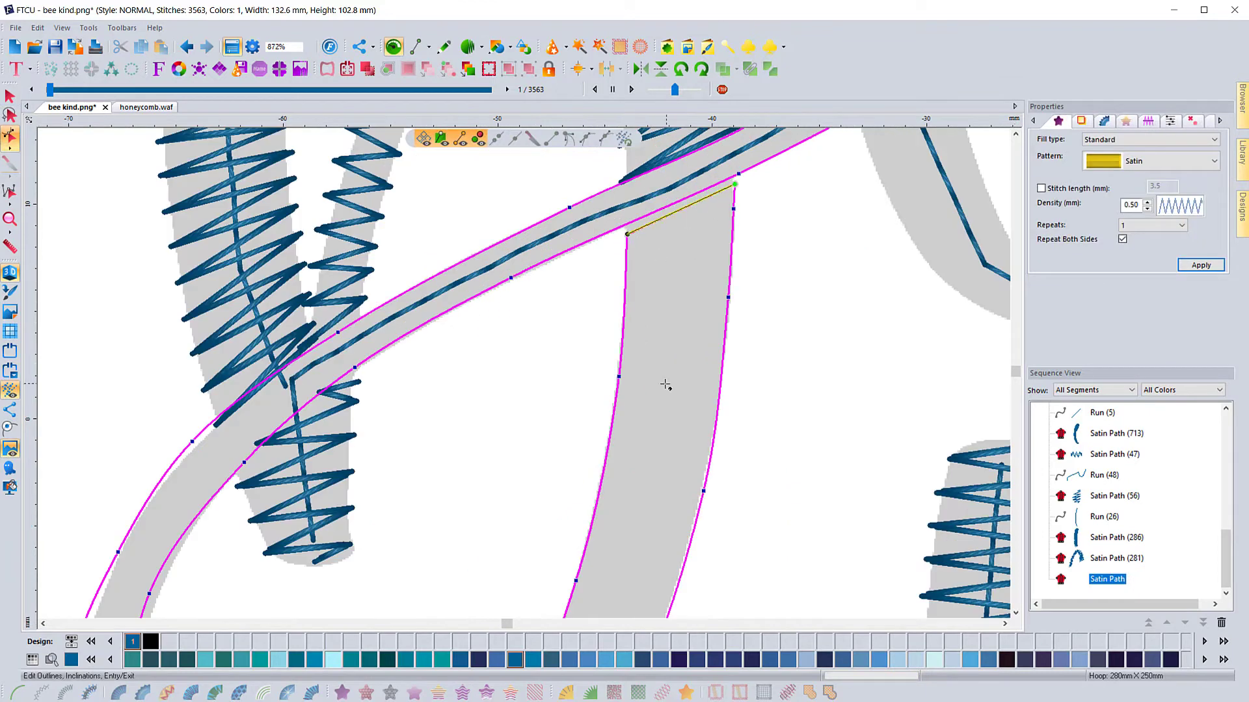
scroll(673, 404, down, 2)
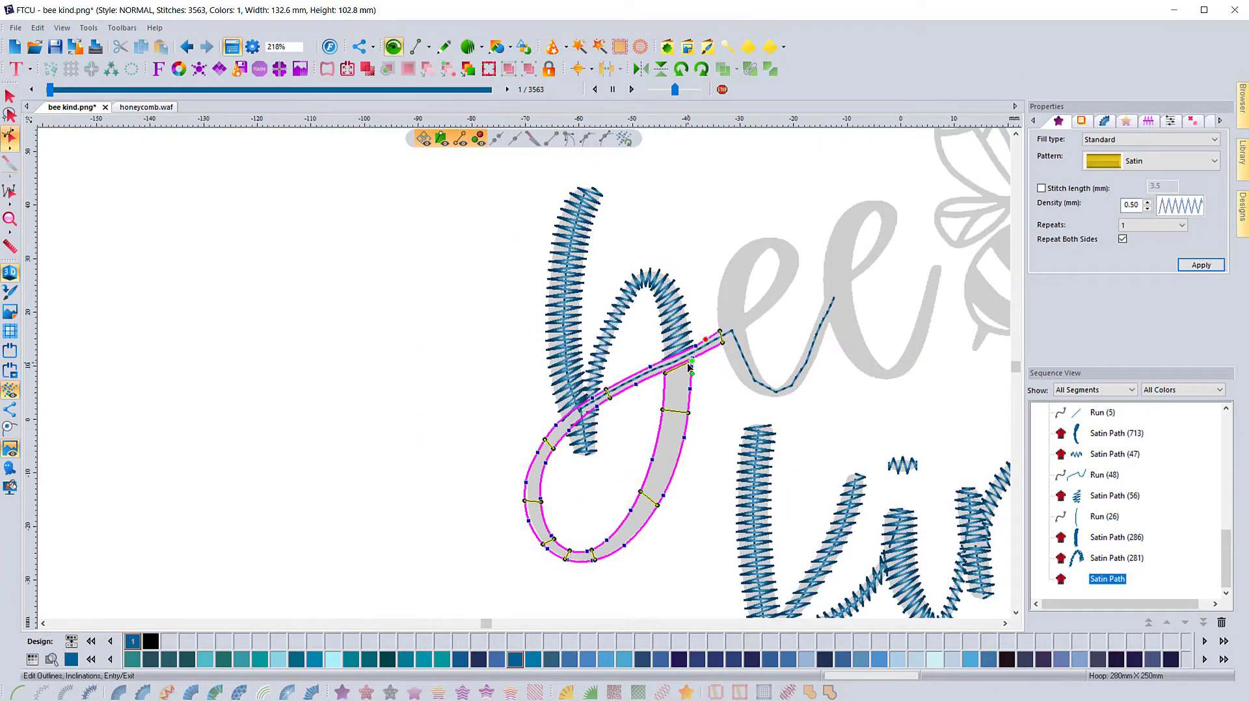
scroll(696, 363, up, 1)
right_click(695, 363)
- Match the loop's density and repeats to the rest of the b and set its tie-in and tie-off to none
click(10, 96)
click(1152, 226)
click(1201, 265)
click(1148, 121)
click(1200, 266)
click(1192, 122)
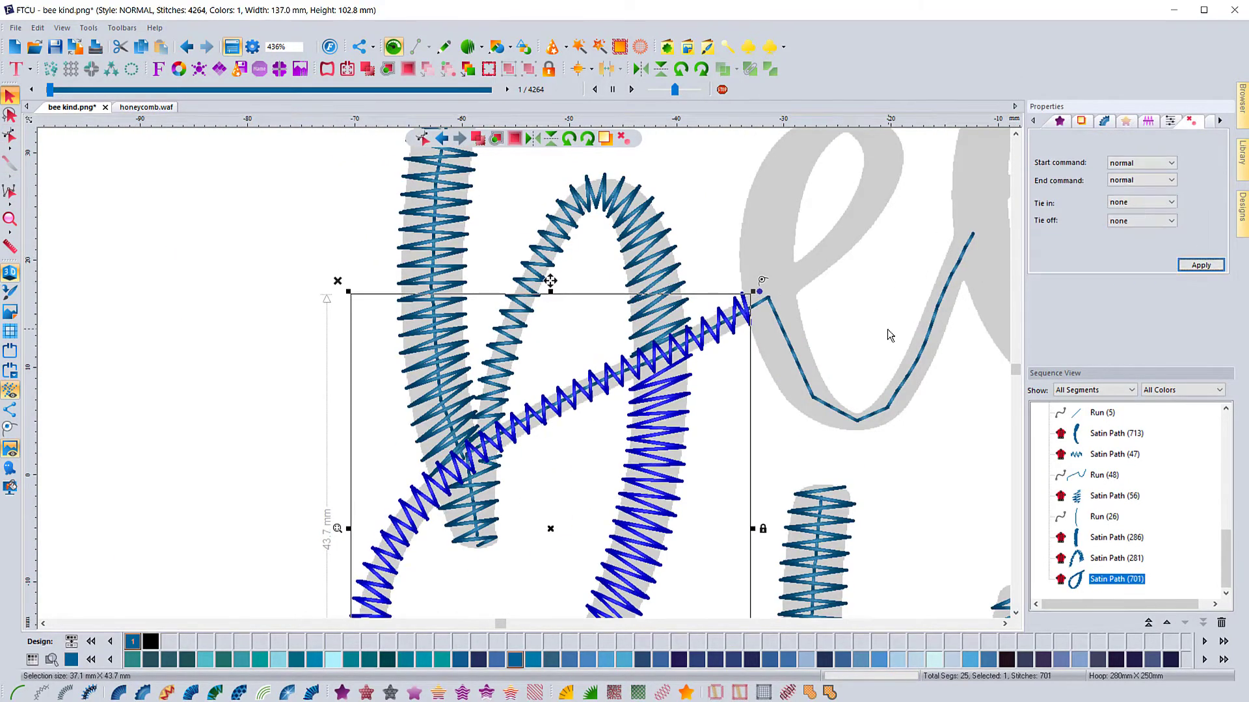
click(890, 336)
- Draw a short run path from the end of the b's crossing stroke to the start of the first e's loop
scroll(890, 336, down, 1)
scroll(450, 264, up, 1)
click(444, 47)
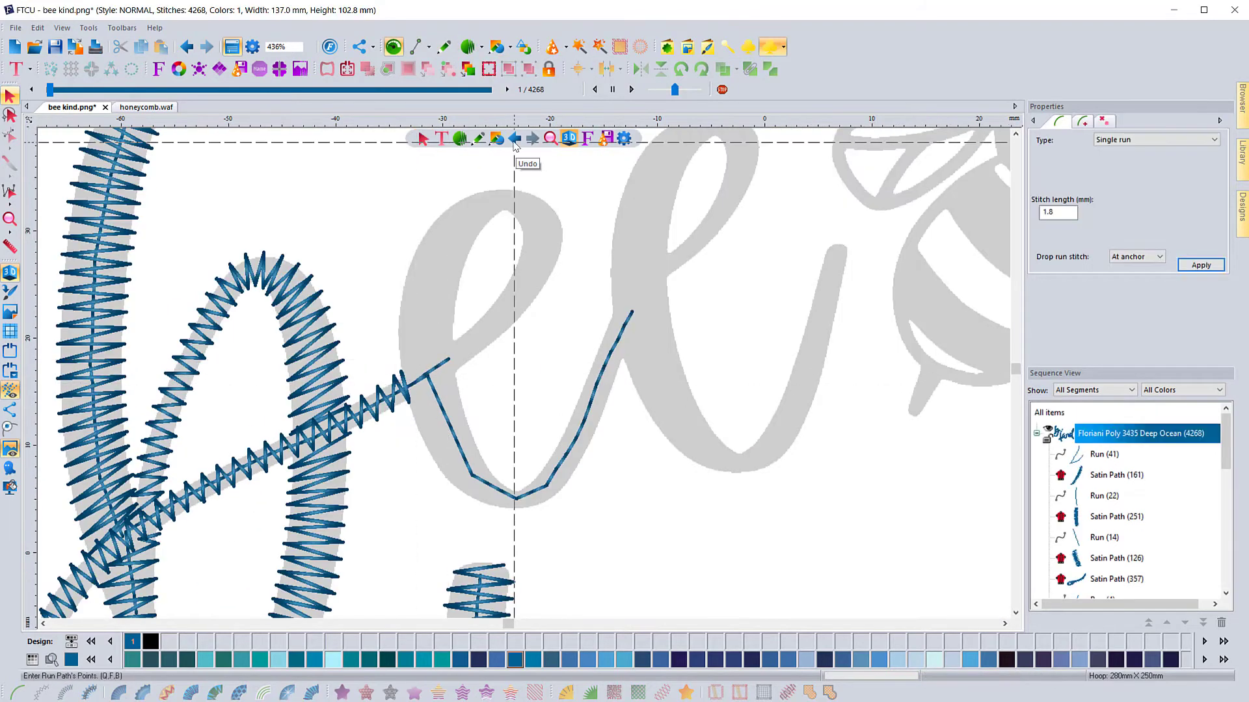
- Outline the first e around its outer edge, connecting tail and inner loop
click(454, 342)
click(457, 369)
click(495, 338)
click(527, 309)
click(559, 256)
click(558, 215)
click(519, 190)
click(464, 195)
click(415, 247)
click(399, 331)
click(420, 436)
click(471, 498)
click(517, 511)
click(550, 501)
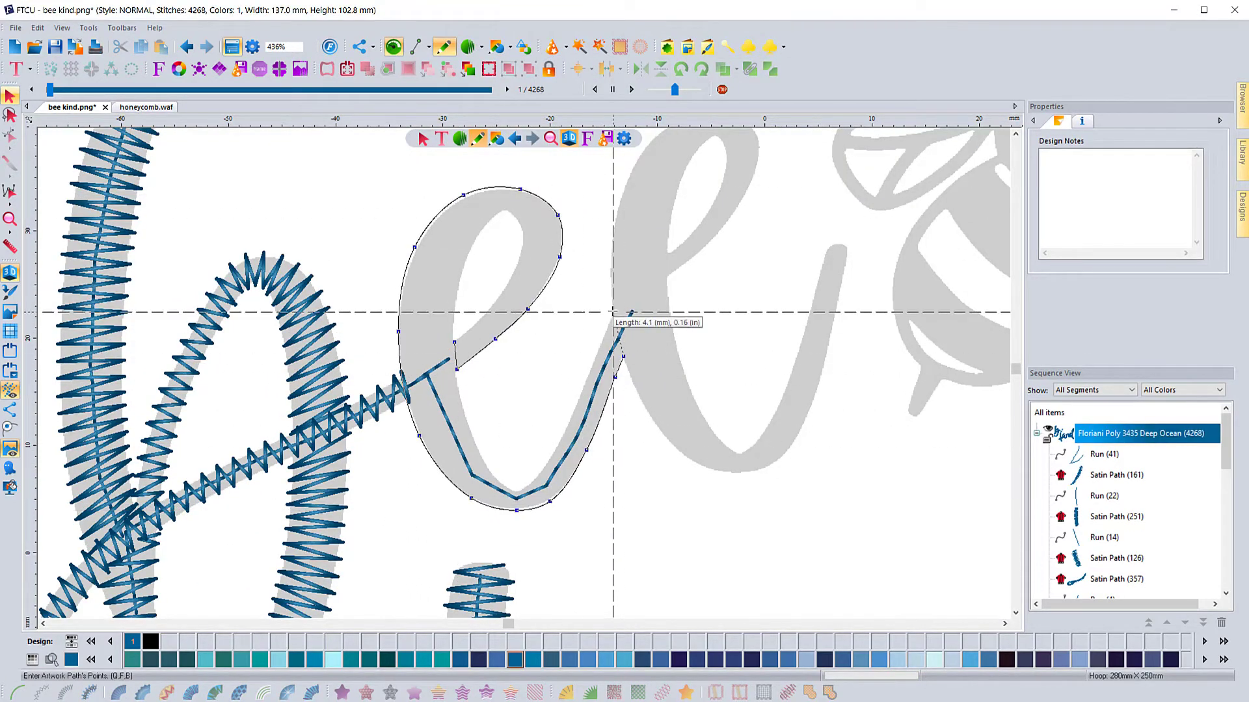
click(453, 334)
click(462, 286)
click(504, 210)
click(522, 245)
click(461, 338)
- Convert the first e to a satin path with inclination lines and move its end point to the tip of the tail
click(118, 693)
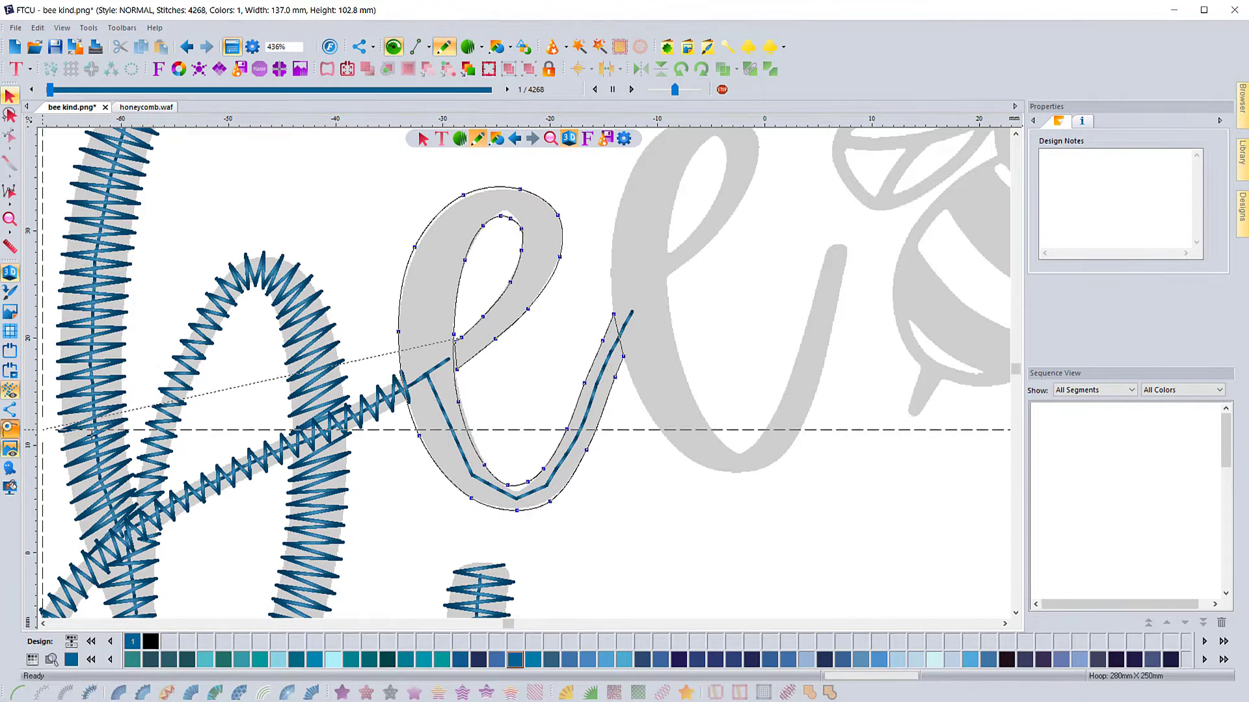
click(9, 137)
scroll(461, 385, up, 2)
scroll(446, 330, down, 2)
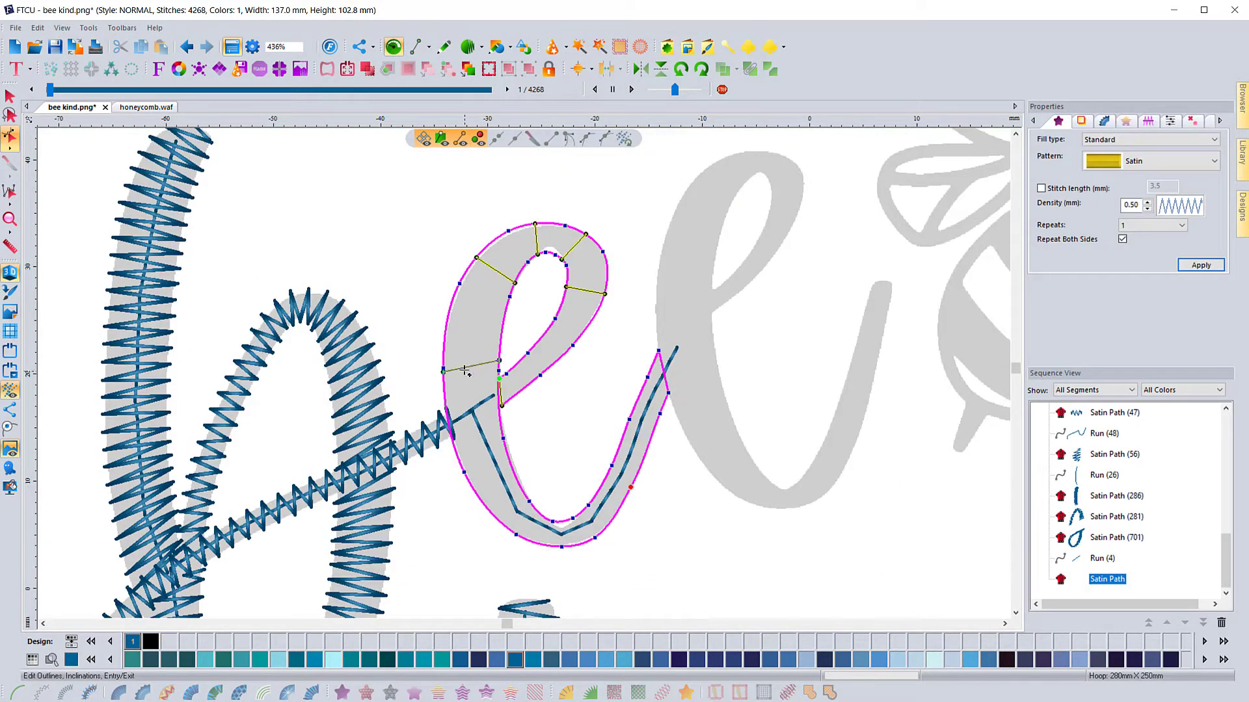
drag(630, 487, 659, 352)
right_click(659, 354)
- Set the first e to 1.6 mm density and 5 repeats, adjust its remaining settings and deselect it
click(9, 97)
click(1181, 225)
click(1151, 248)
click(1201, 265)
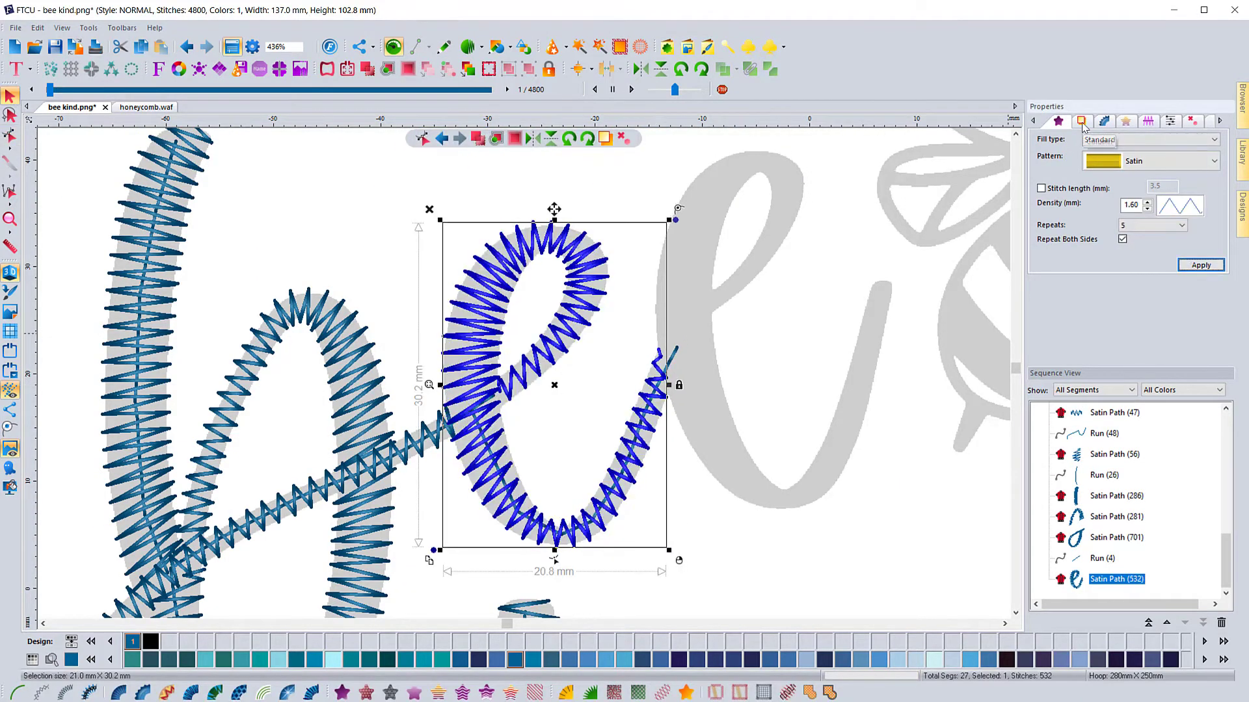
click(1080, 121)
click(785, 344)
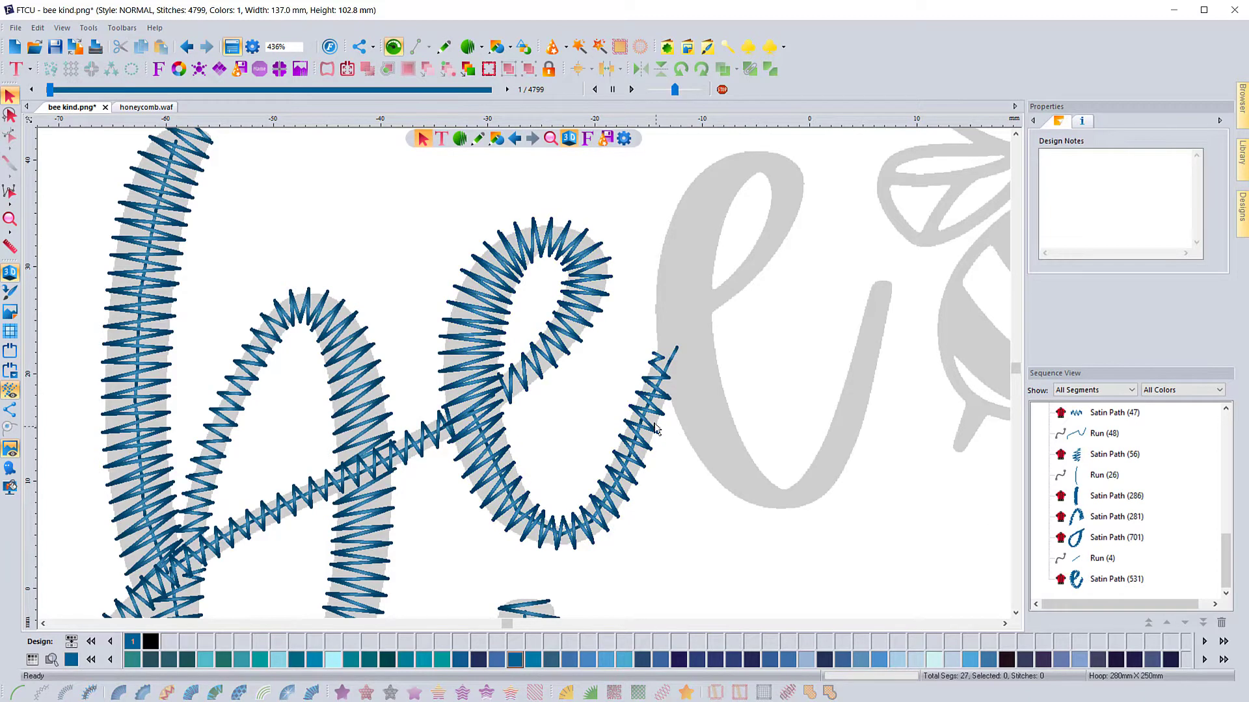
- Add a short run into the second e, then duplicate the first e's satin path over the second e and resize it to fit
key(ctrl+v)
click(767, 316)
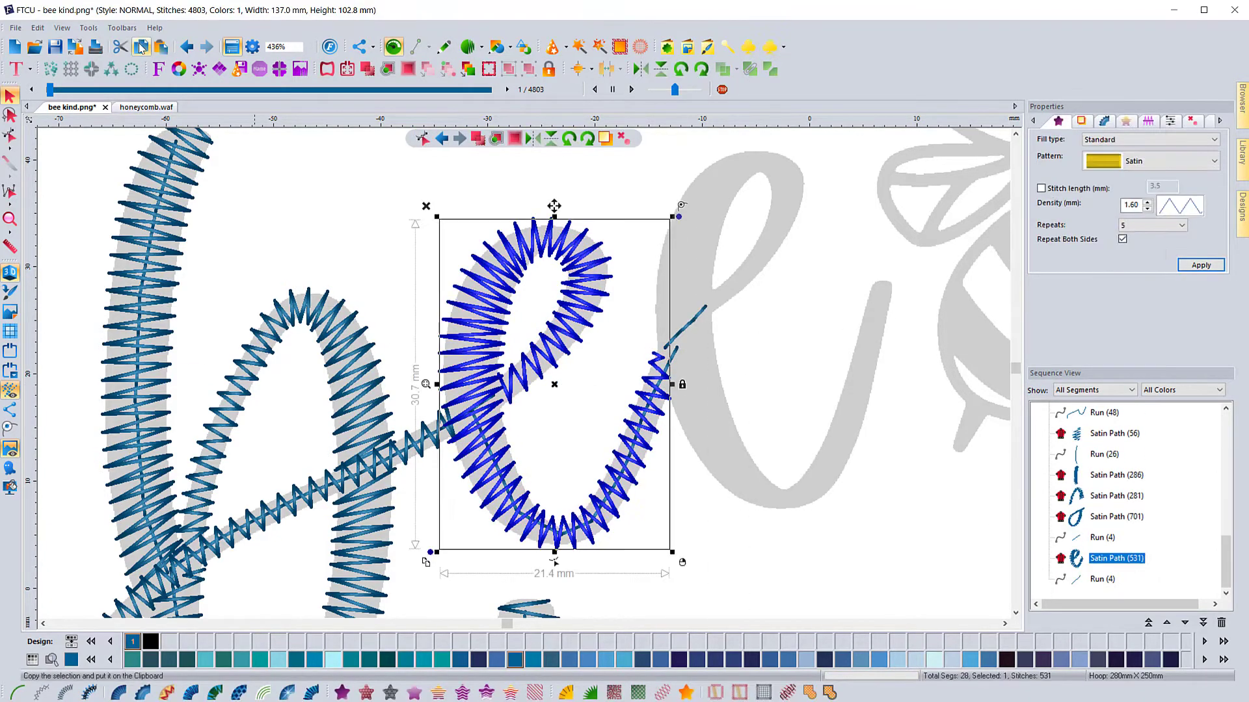
drag(766, 481, 766, 515)
drag(883, 332, 896, 332)
- Try reshaping the short run path beneath the second e, then delete that run path
click(682, 331)
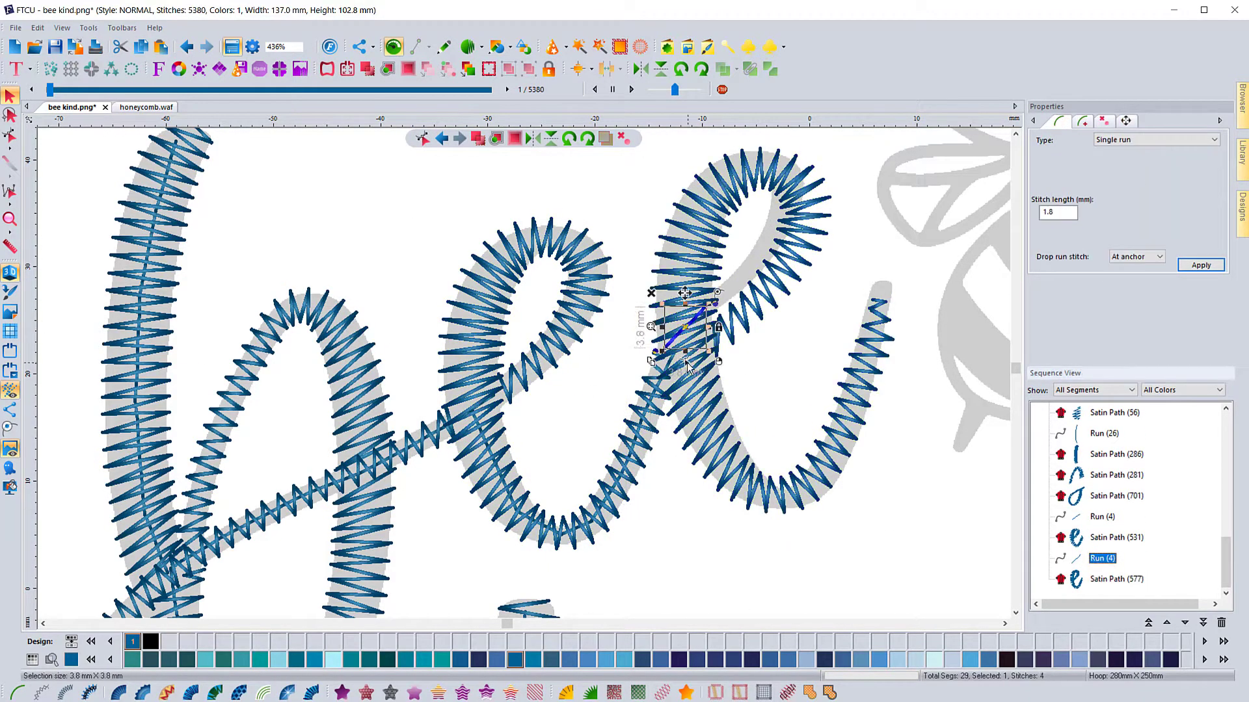
click(10, 136)
drag(707, 307, 711, 337)
right_click(770, 357)
click(690, 348)
click(10, 96)
click(676, 345)
key(Delete)
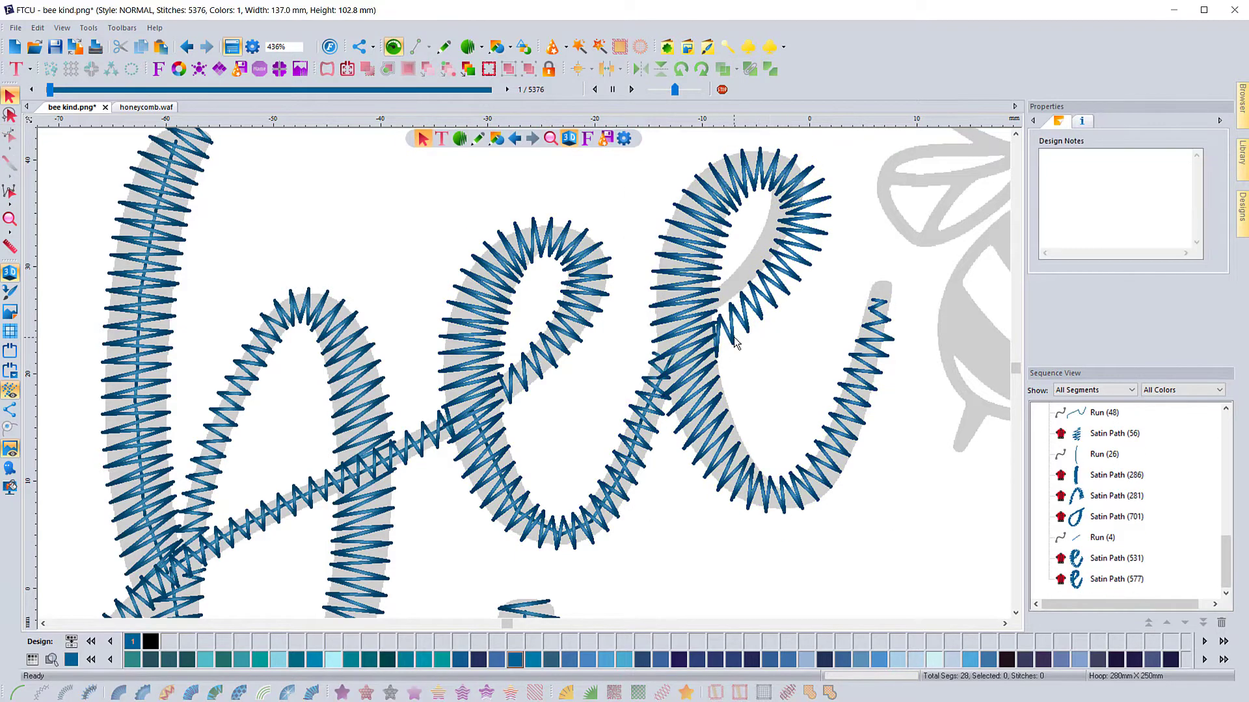
- Add a tie-off to the second e's satin path, apply it and deselect the letter
key(0)
click(1113, 581)
click(1150, 122)
click(1173, 220)
click(1122, 240)
click(1200, 264)
click(482, 436)
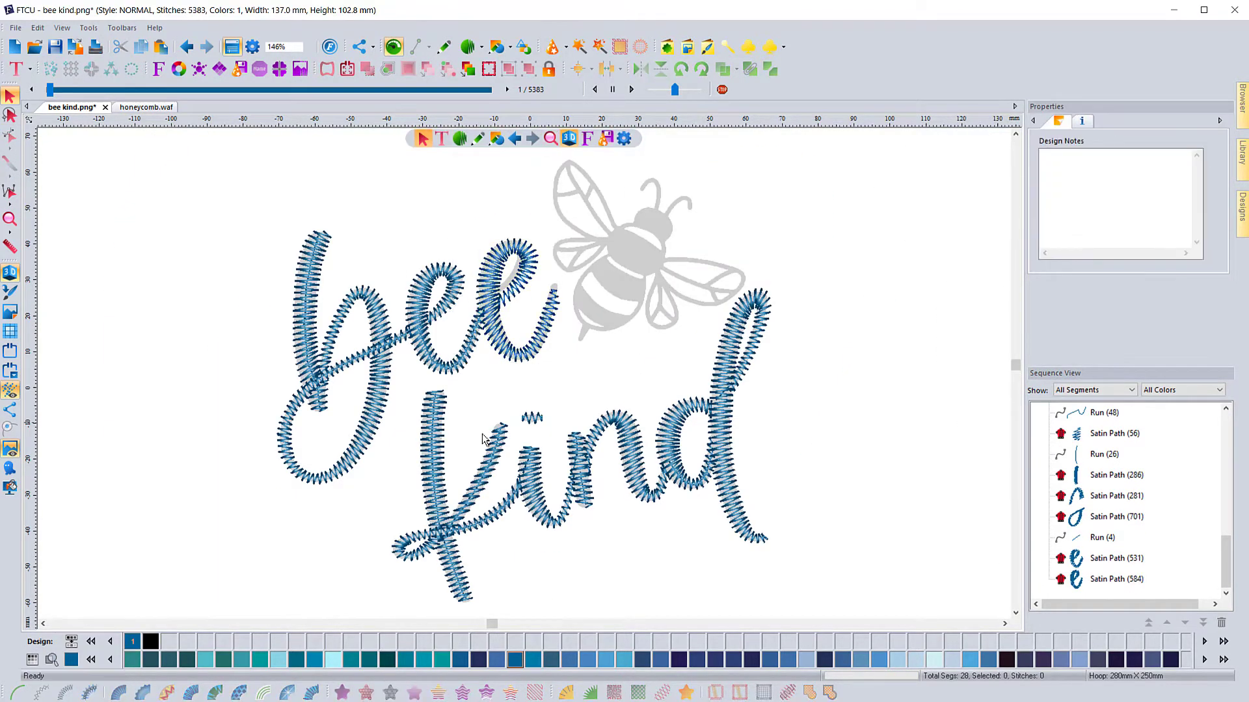
- Outline the bee's left antenna from the head around its curled tip and convert it to a satin path
key(z)
drag(537, 154, 745, 369)
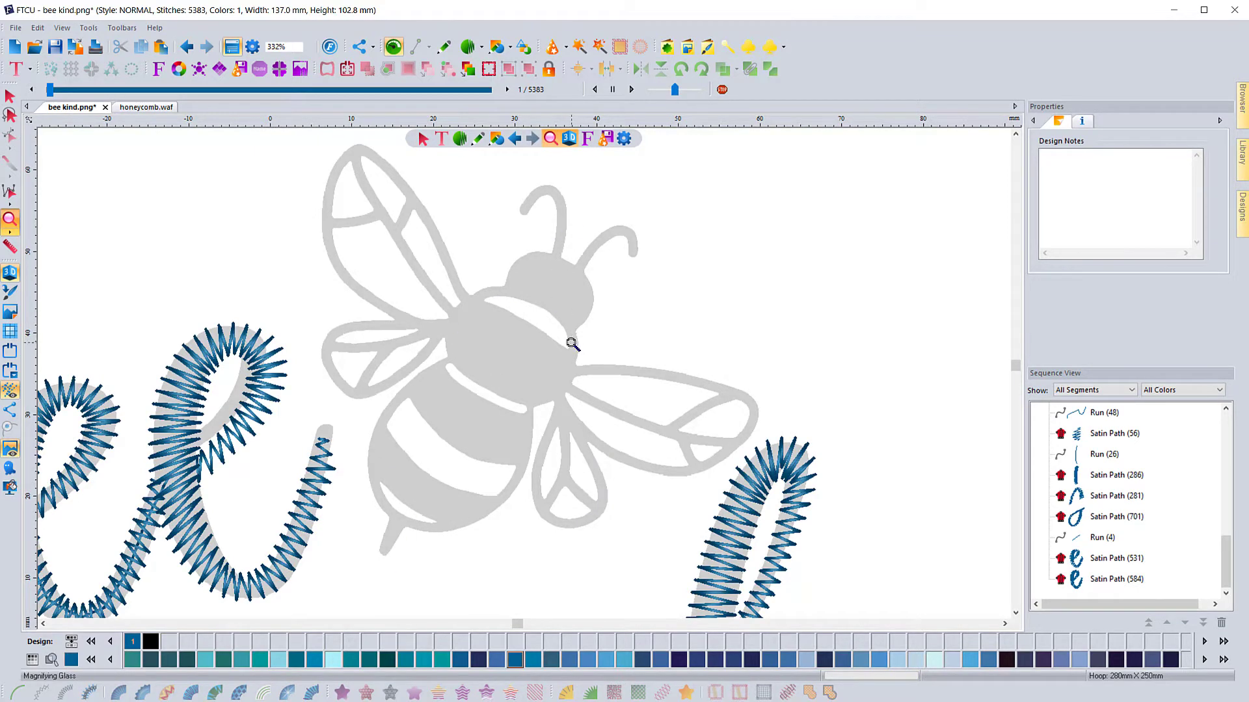
click(480, 143)
scroll(537, 256, up, 1)
click(573, 378)
click(580, 324)
click(553, 371)
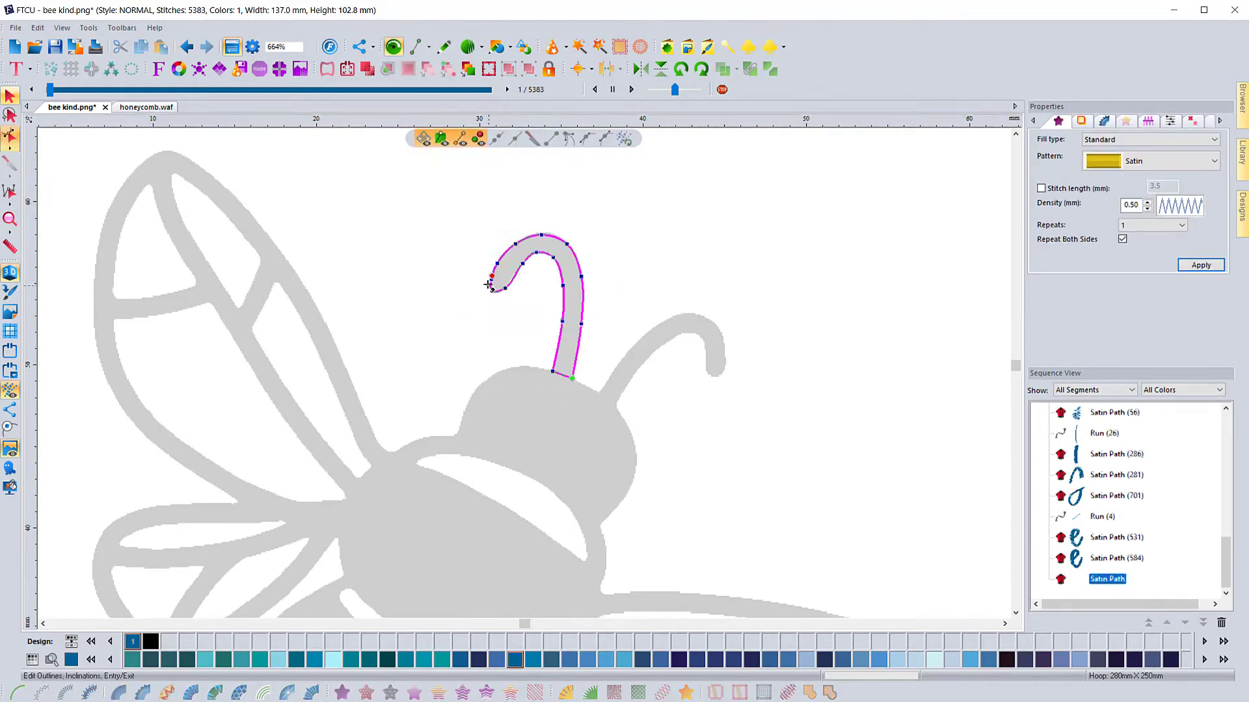
- Generate the left antenna's stitches with a satin density of 1.6 mm and 5 repeats
right_click(566, 388)
double_click(1131, 205)
text(1.6)
click(1201, 265)
click(1192, 121)
click(1058, 121)
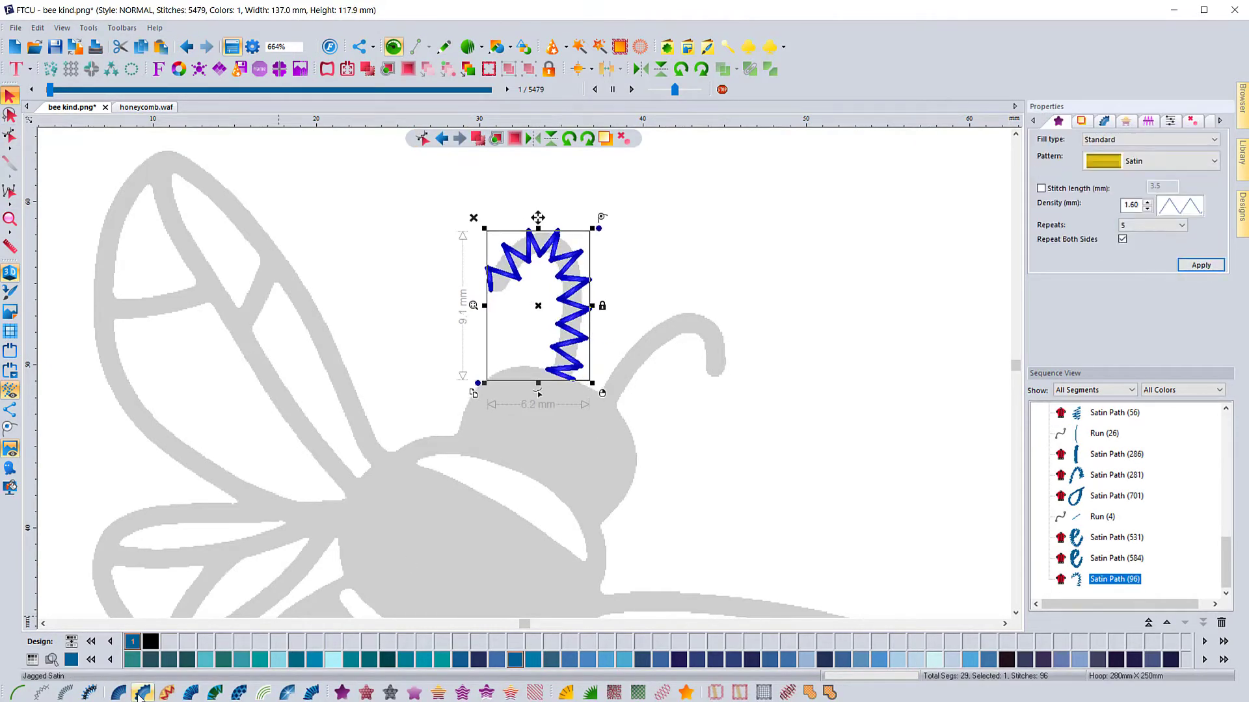
- Trace a run path from the left antenna's base across the head and along the right antenna to its tip
right_click(142, 692)
click(647, 378)
click(417, 47)
click(556, 382)
click(604, 404)
right_click(716, 371)
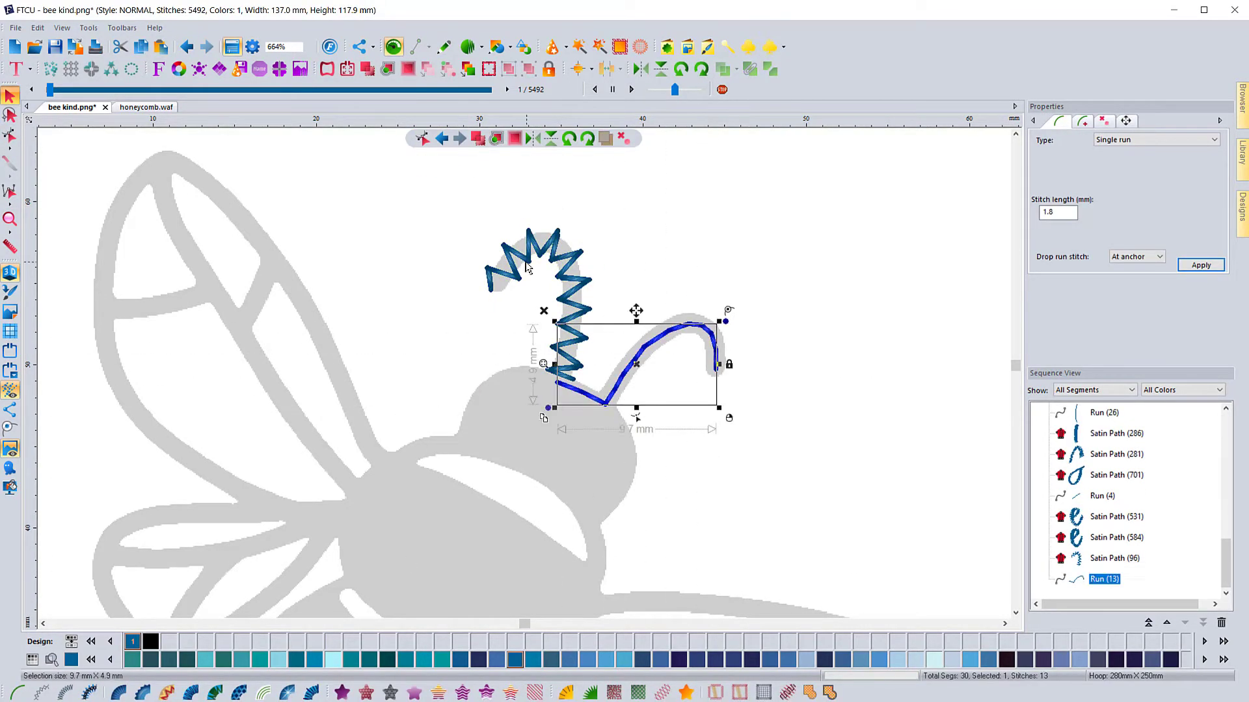
- Outline the bee's right antenna from its base around the curled tip and convert the outline to a satin path
click(444, 47)
click(600, 392)
click(615, 408)
click(629, 383)
click(650, 356)
click(673, 338)
click(688, 334)
click(632, 347)
click(609, 373)
click(603, 385)
click(600, 392)
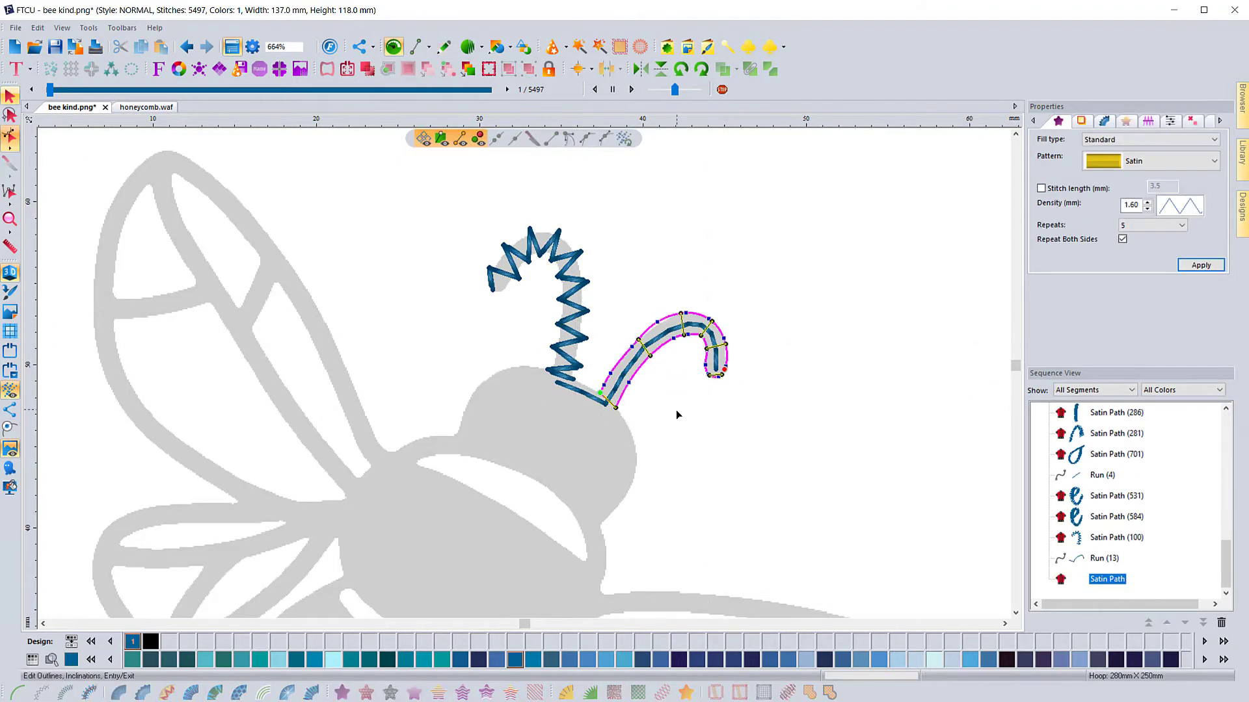
- Adjust the right antenna's inclination lines and generate its satin stitches with 1.6 mm density and 5 repeats
drag(724, 369, 615, 409)
right_click(616, 410)
click(577, 459)
- Trace a run path from the right antenna's base across the head to the head's lower corner
scroll(577, 459, down, 1)
click(416, 47)
click(589, 432)
click(565, 470)
click(577, 481)
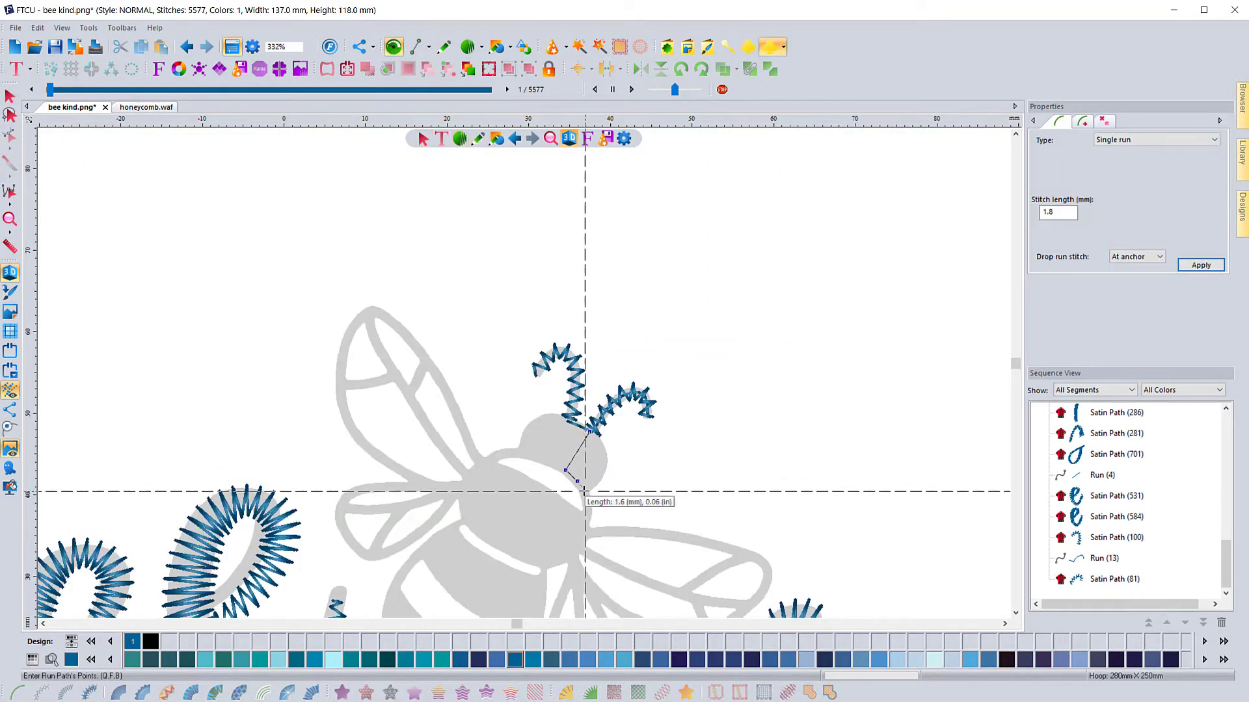
click(584, 492)
right_click(584, 492)
- Outline the bee's head as a closed artwork shape and convert it to a satin path
click(9, 220)
drag(446, 398, 612, 552)
click(444, 47)
click(717, 433)
click(746, 403)
click(768, 369)
click(10, 96)
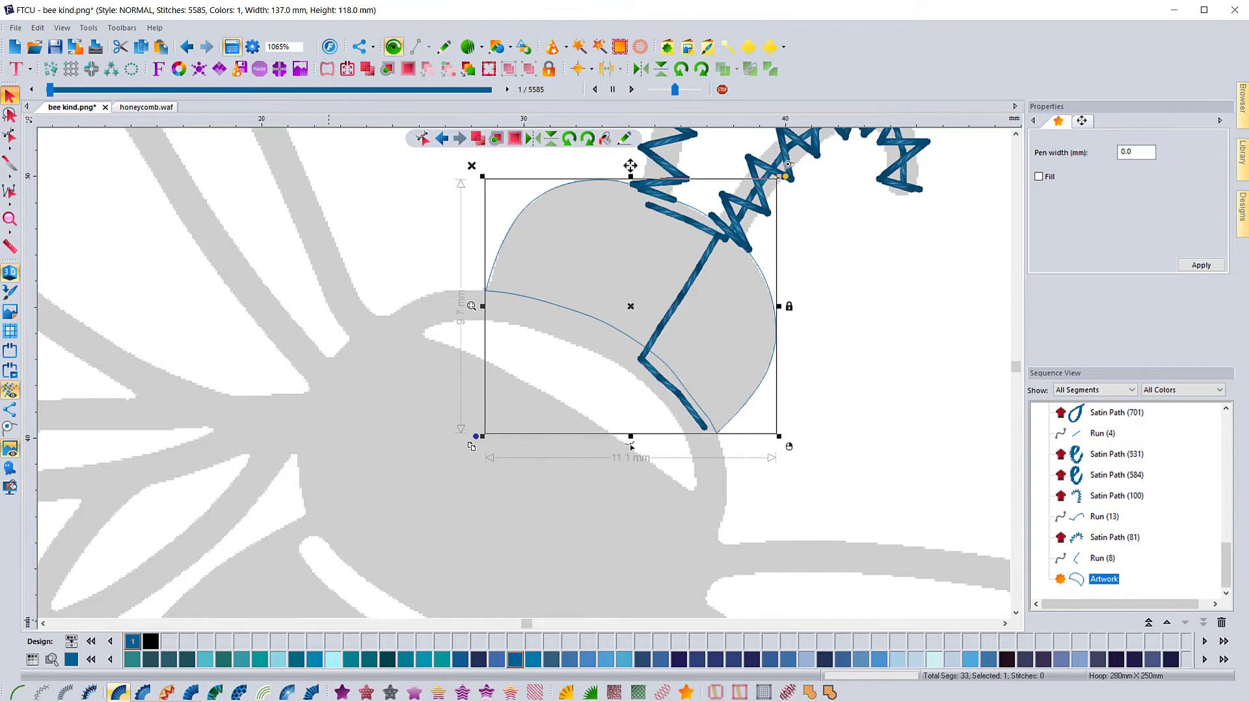
click(118, 692)
- Add an inclination line across the head's satin path, adjust its absolute pull compensation and deselect the head
click(10, 137)
drag(698, 210, 622, 332)
key(Escape)
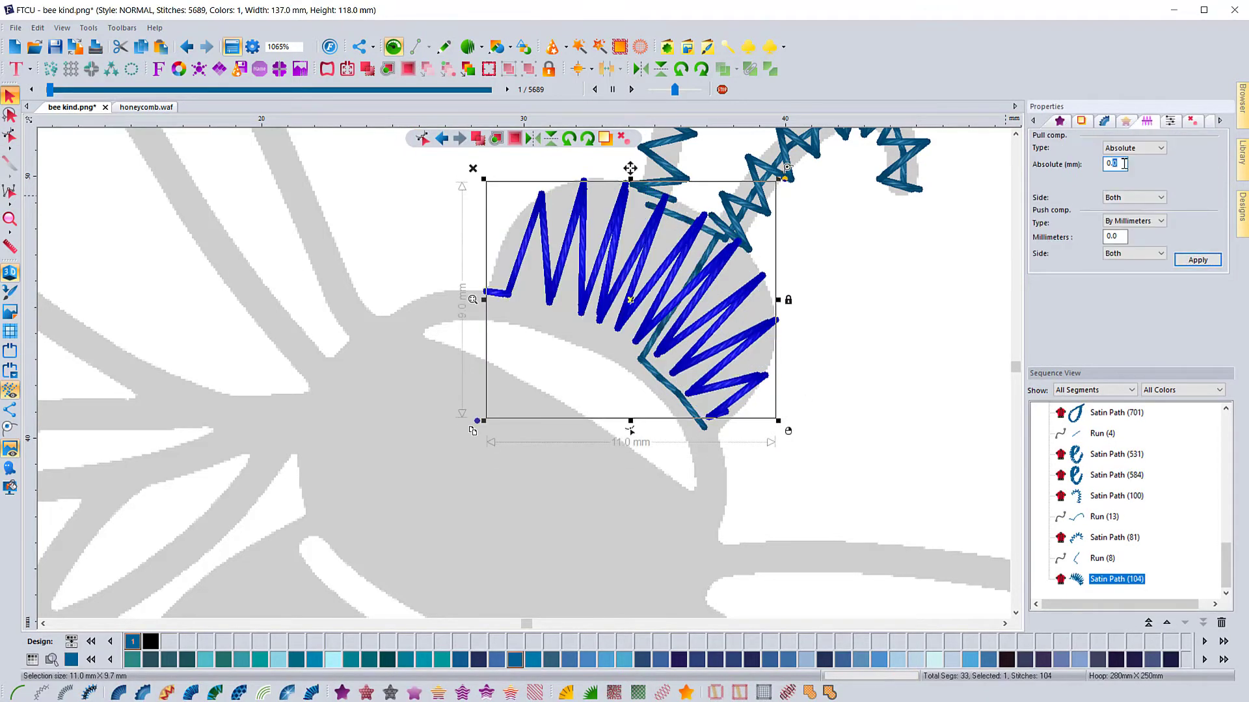
click(10, 137)
key(Escape)
scroll(520, 339, down, 2)
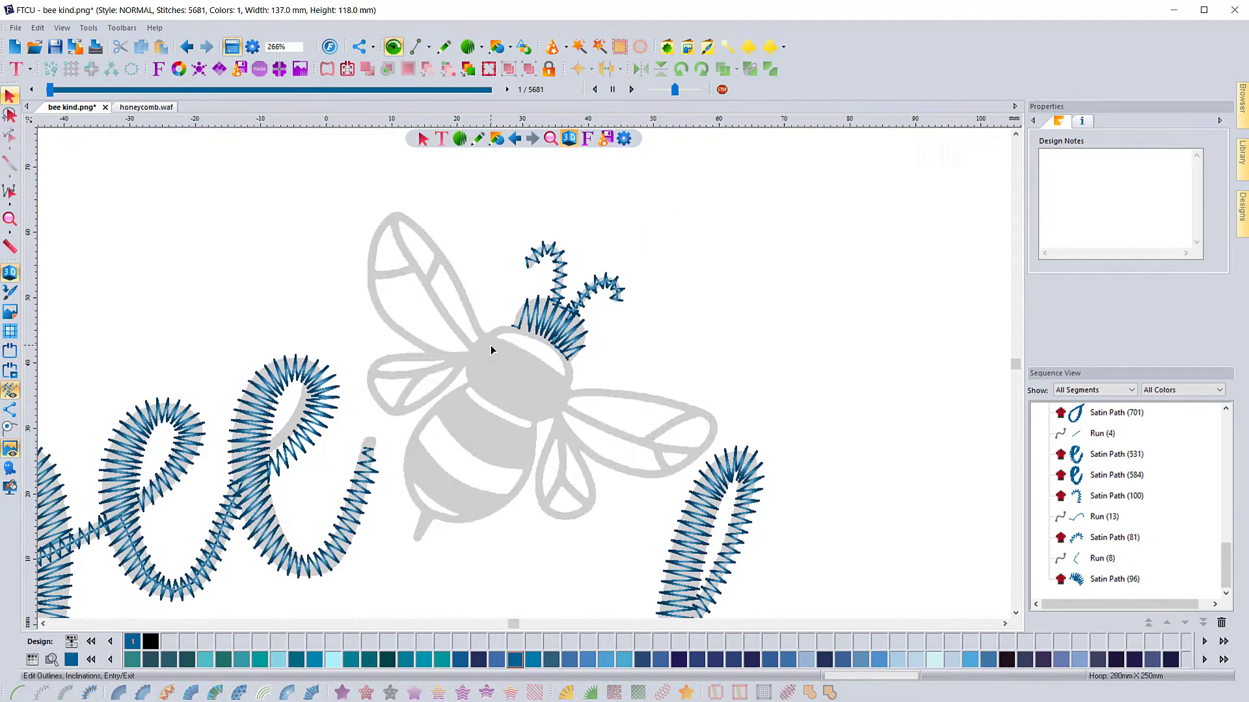
- Trace a run path from the head along the body edge and up the upper left wing to its short vein
key(r)
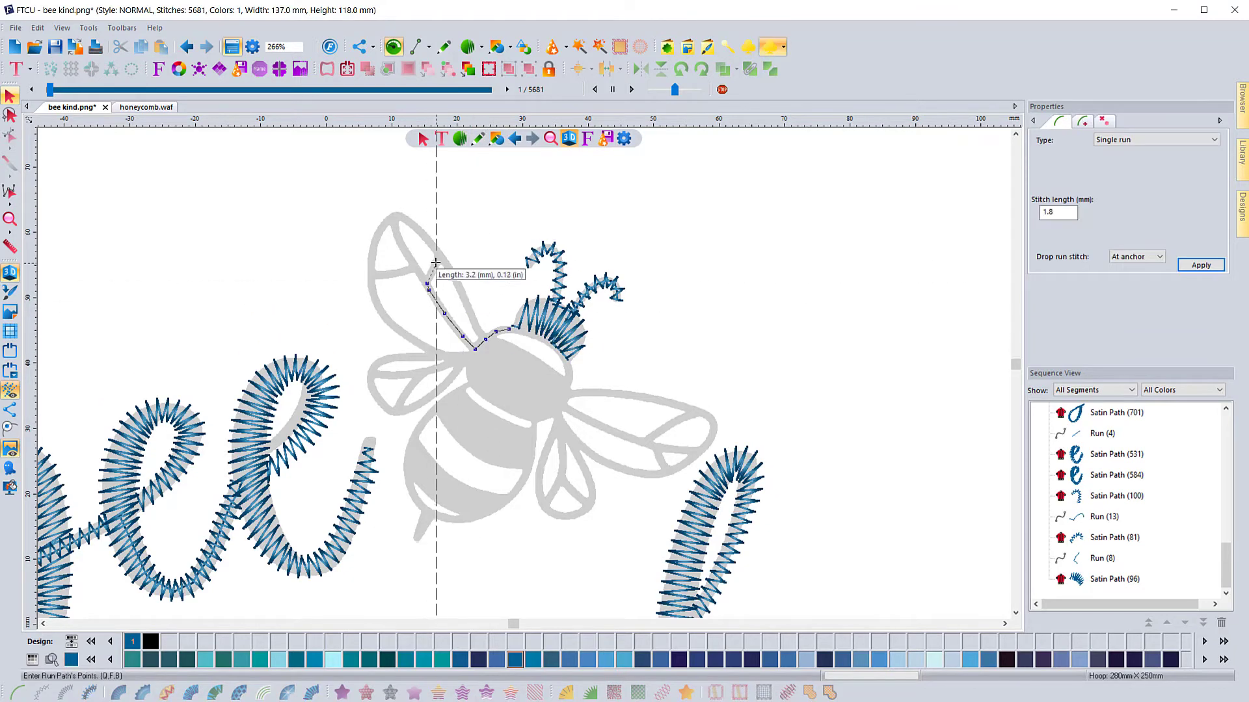
click(435, 263)
right_click(436, 263)
- Outline the upper left wing's short right vein and make it a satin path with 1.6 mm density and 5 repeats
scroll(425, 290, up, 1)
click(442, 222)
click(457, 237)
click(426, 266)
click(435, 276)
right_click(435, 275)
right_click(435, 277)
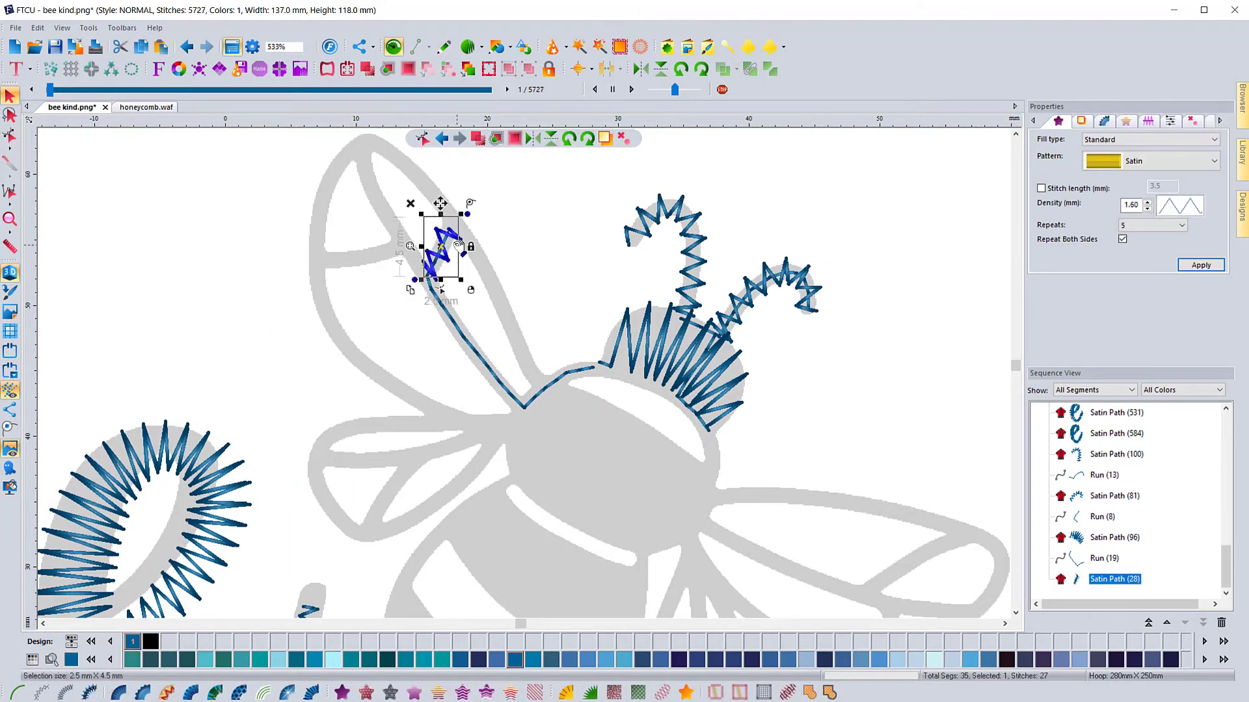
- Trace a run path from the short vein across the upper left wing to its outer edge
key(r)
click(423, 270)
click(403, 242)
right_click(324, 260)
- Outline the upper left wing's cross vein and apply a satin path with 1.6 mm density and 5 repeats
click(322, 252)
click(393, 240)
right_click(403, 256)
right_click(372, 290)
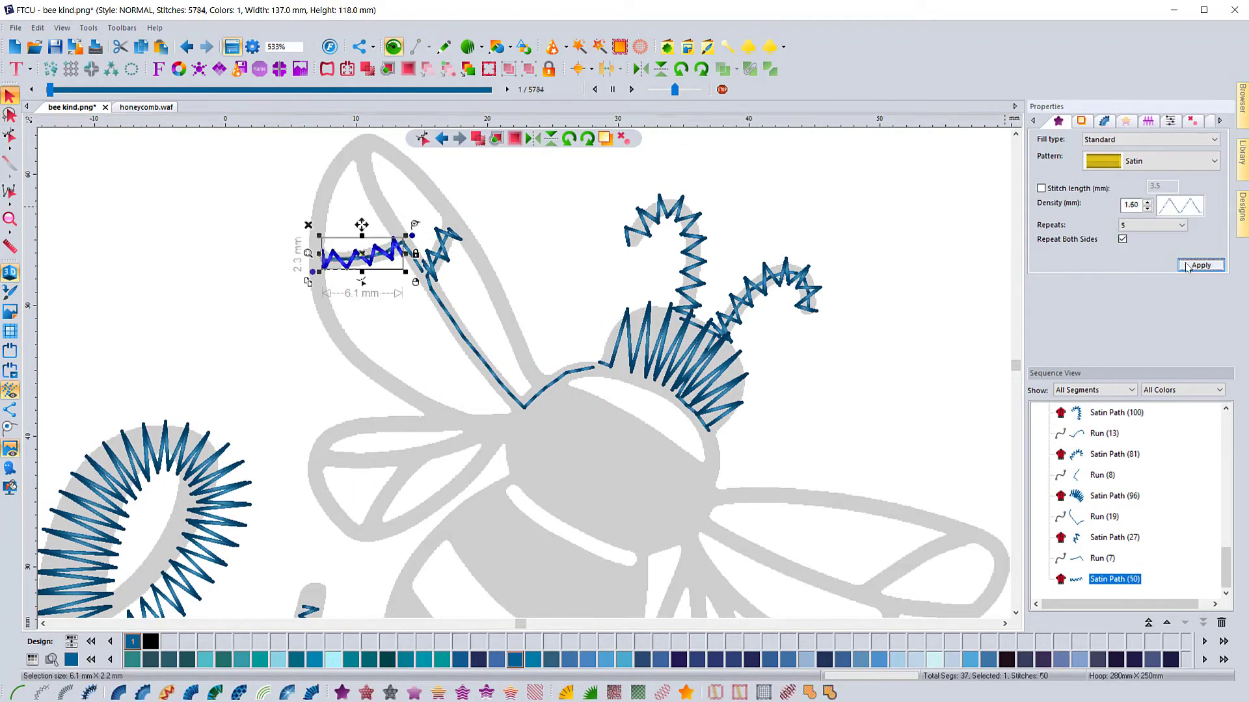
click(1200, 264)
- Trace a run path to the upper left wing's tip and outline the long central vein down to the body as a satin path
key(r)
right_click(365, 160)
click(354, 160)
click(373, 151)
click(417, 248)
click(512, 413)
key(Return)
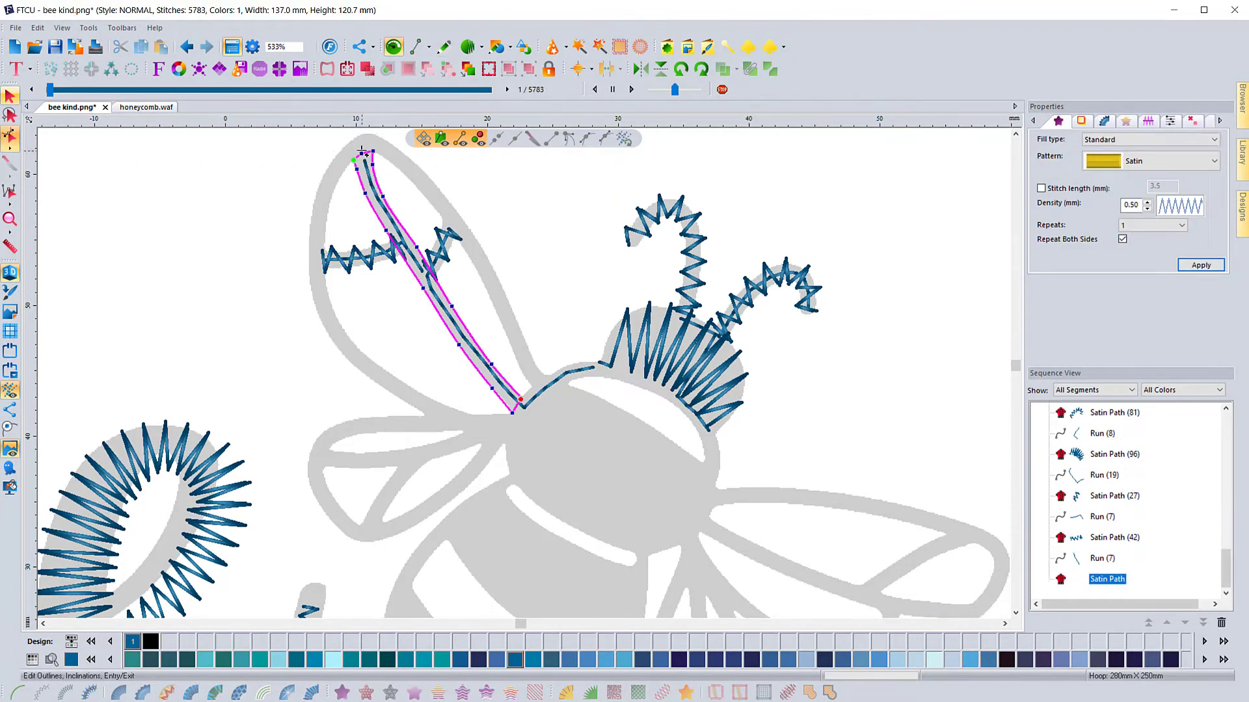
key(Return)
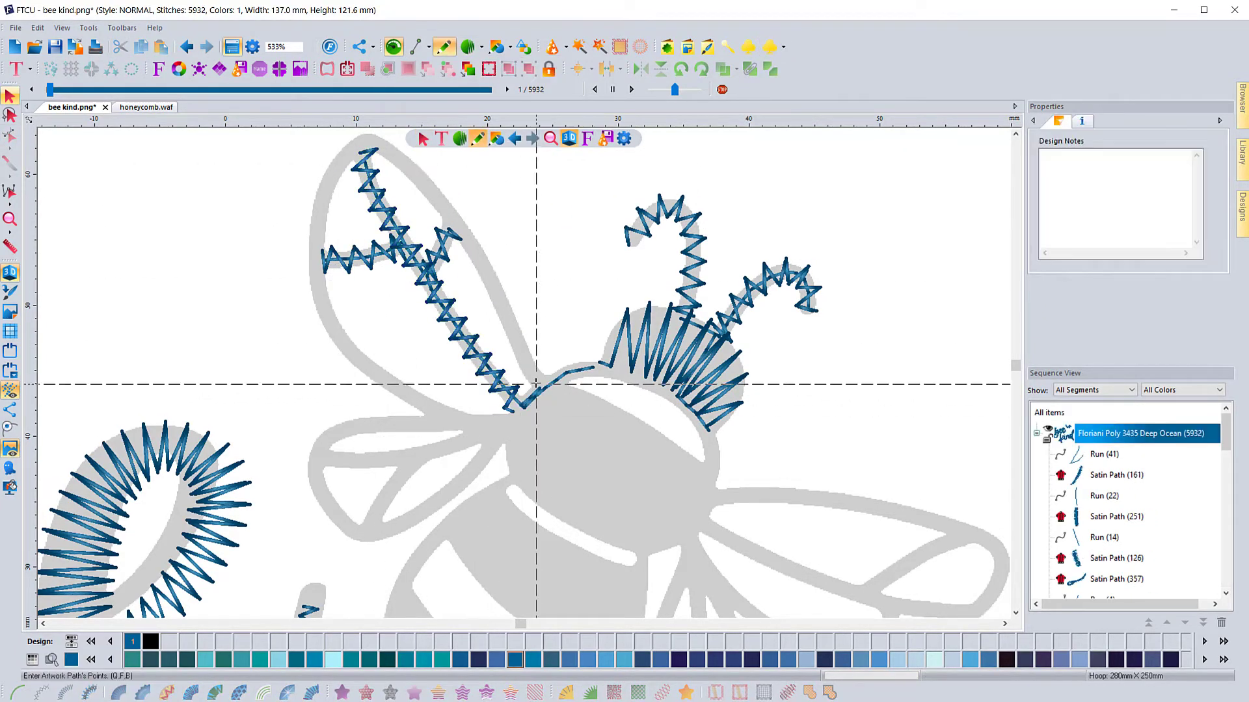
- Outline the upper left wing's border around the whole wing, convert it to a satin path and deselect it
mouse_move(533, 387)
mouse_down()
mouse_move(348, 337)
mouse_move(359, 135)
mouse_up()
click(534, 386)
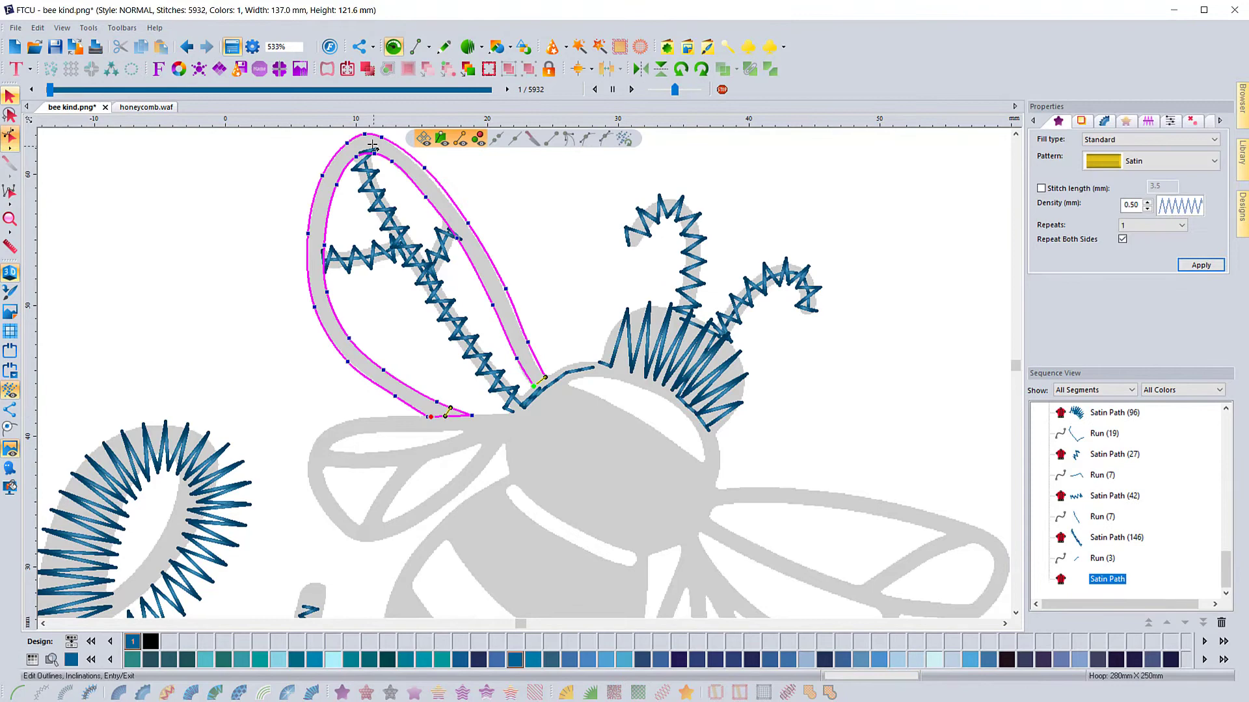
key(Escape)
key(Escape)
scroll(617, 377, down, 1)
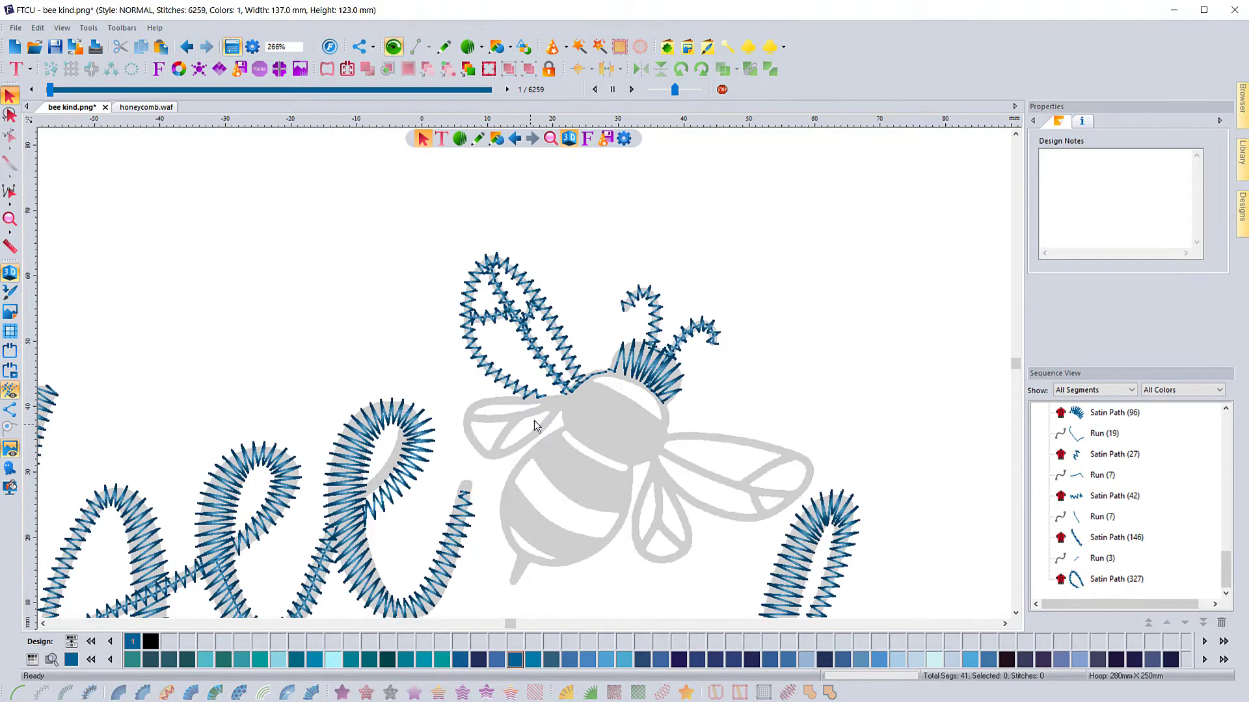
- Trace a run path from the upper left wing's base down along the lower left wing's short vein
scroll(492, 434, up, 2)
click(706, 293)
click(596, 361)
click(506, 488)
- Outline the lower left wing's short vein as a satin path and apply its pull compensation settings
click(504, 501)
click(560, 378)
click(616, 371)
click(526, 495)
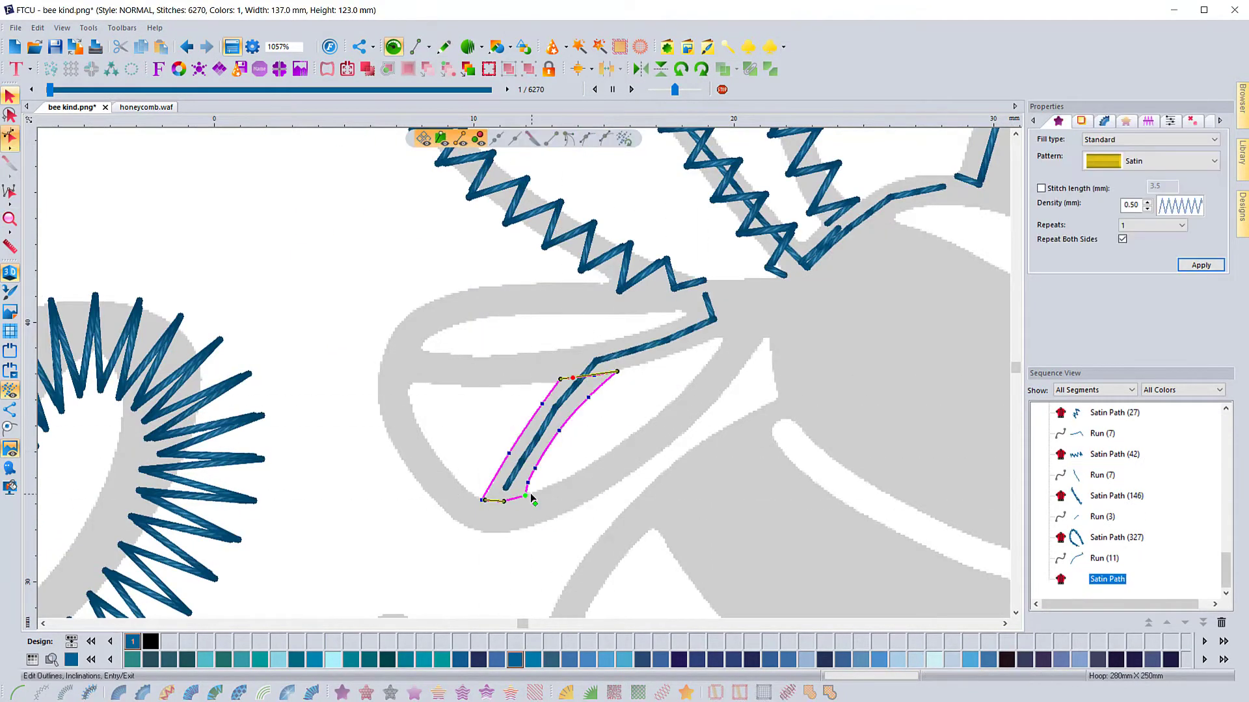
key(Escape)
click(1147, 121)
click(1200, 260)
- Trace a run path along the lower left wing's cross vein and outline that vein for a satin path
click(548, 368)
click(419, 369)
click(411, 384)
click(412, 366)
click(419, 350)
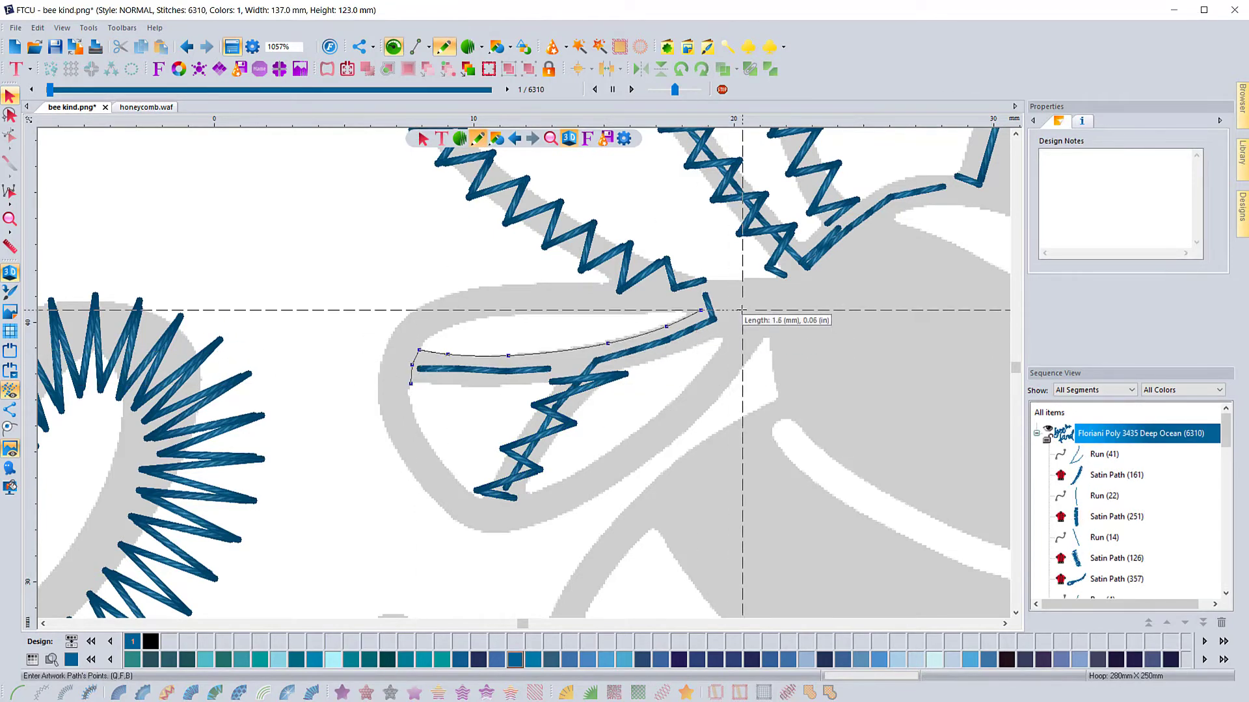
key(Return)
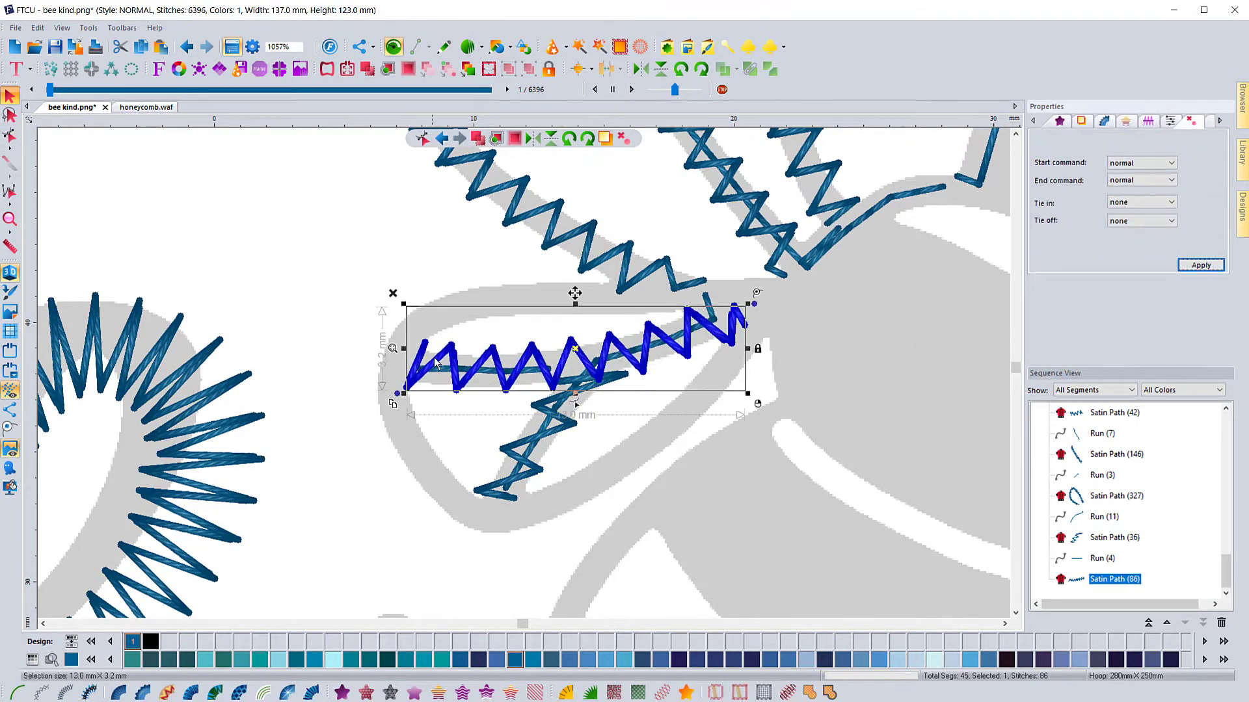
- Outline the lower left wing's border along its inner and outer edges and convert it to a satin path
key(Escape)
click(777, 279)
click(772, 309)
click(675, 312)
click(572, 313)
click(483, 317)
click(436, 333)
click(411, 358)
click(408, 397)
click(747, 364)
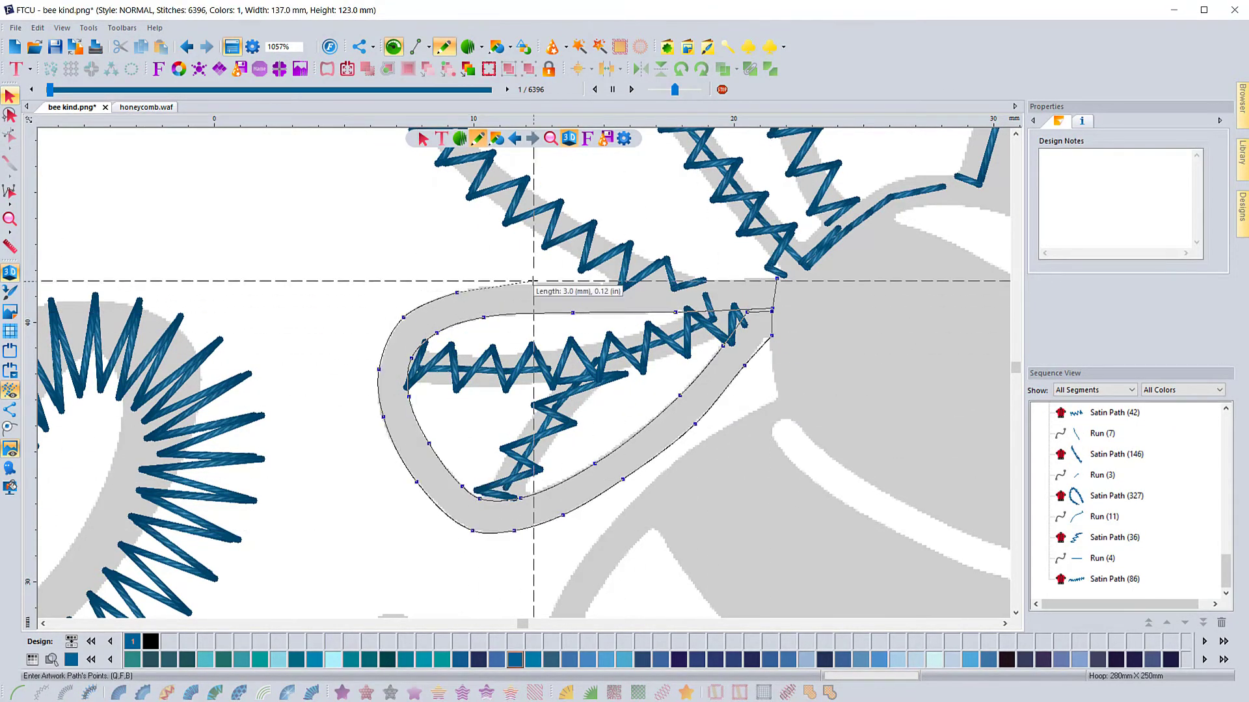
key(Return)
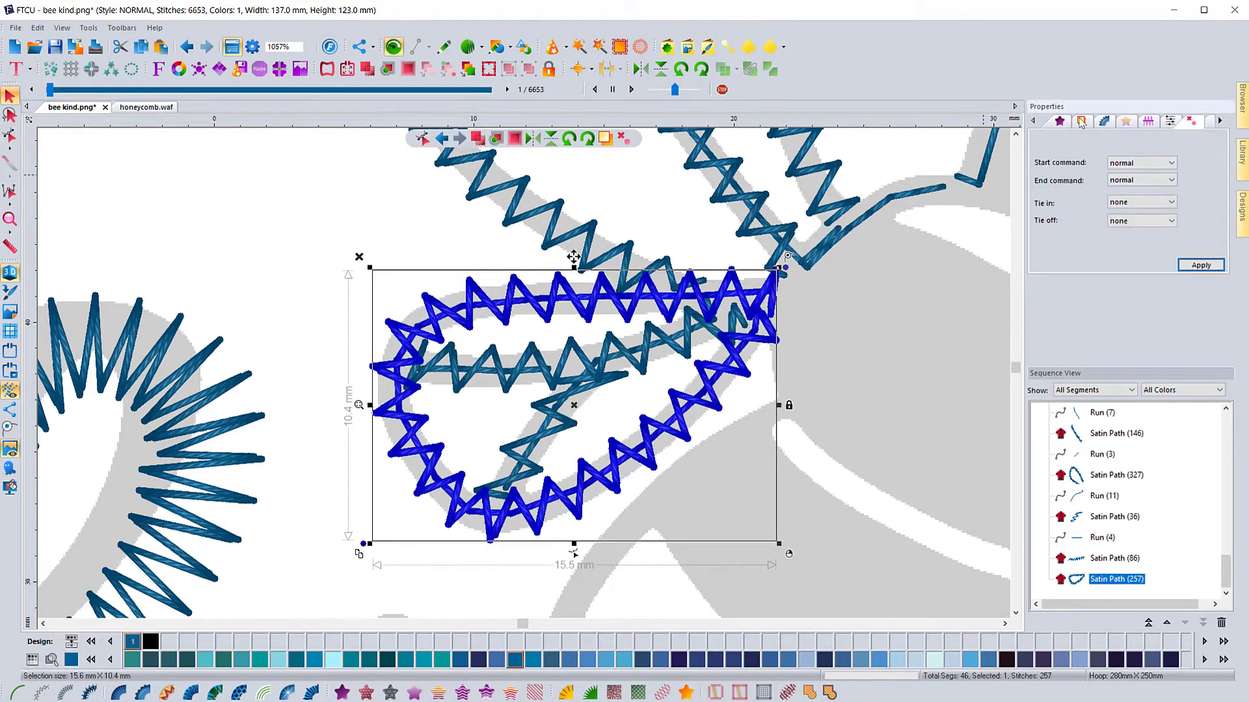
- Trace a run path across the bee's body and place a duplicate of the left wings' stitches on the right side
scroll(775, 313, up, 3)
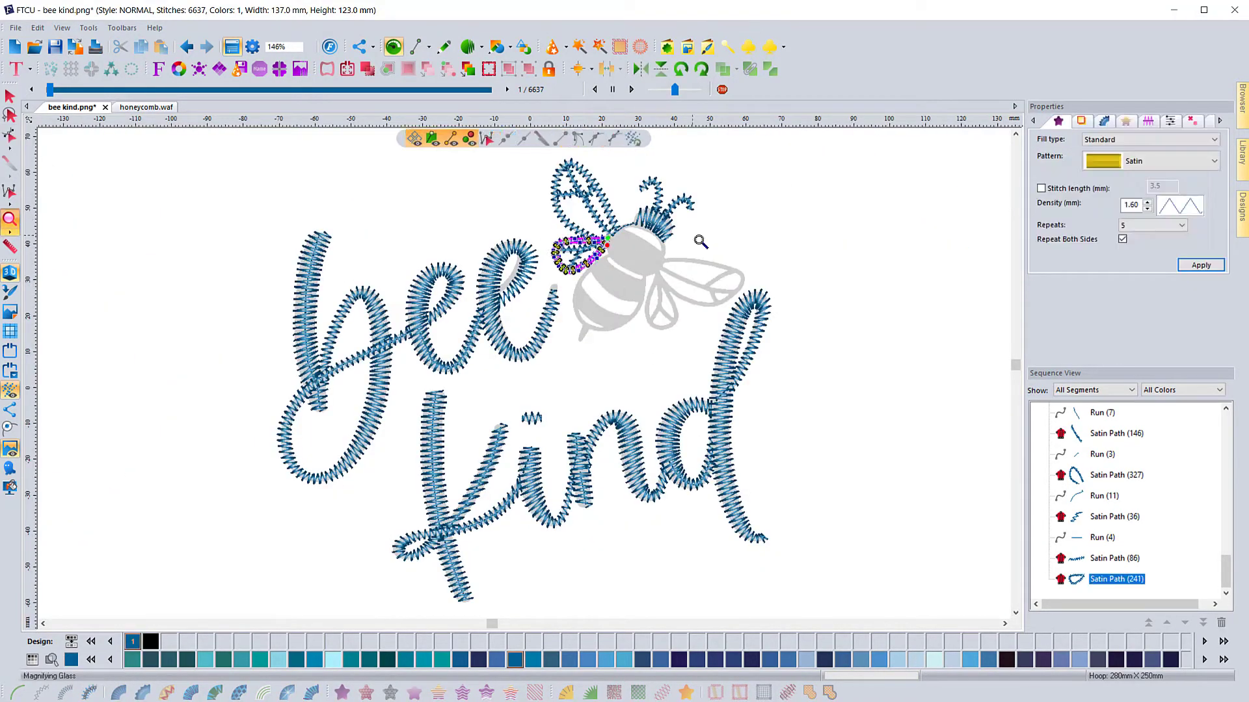
click(696, 245)
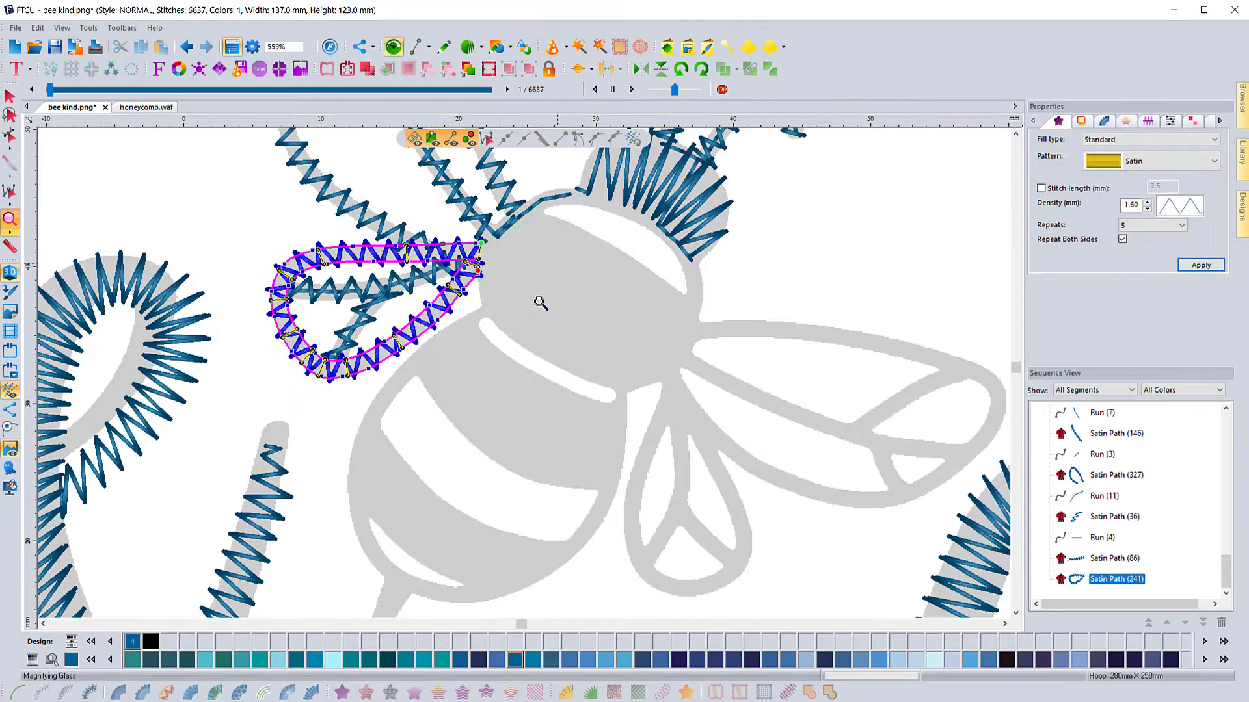
scroll(631, 355, down, 2)
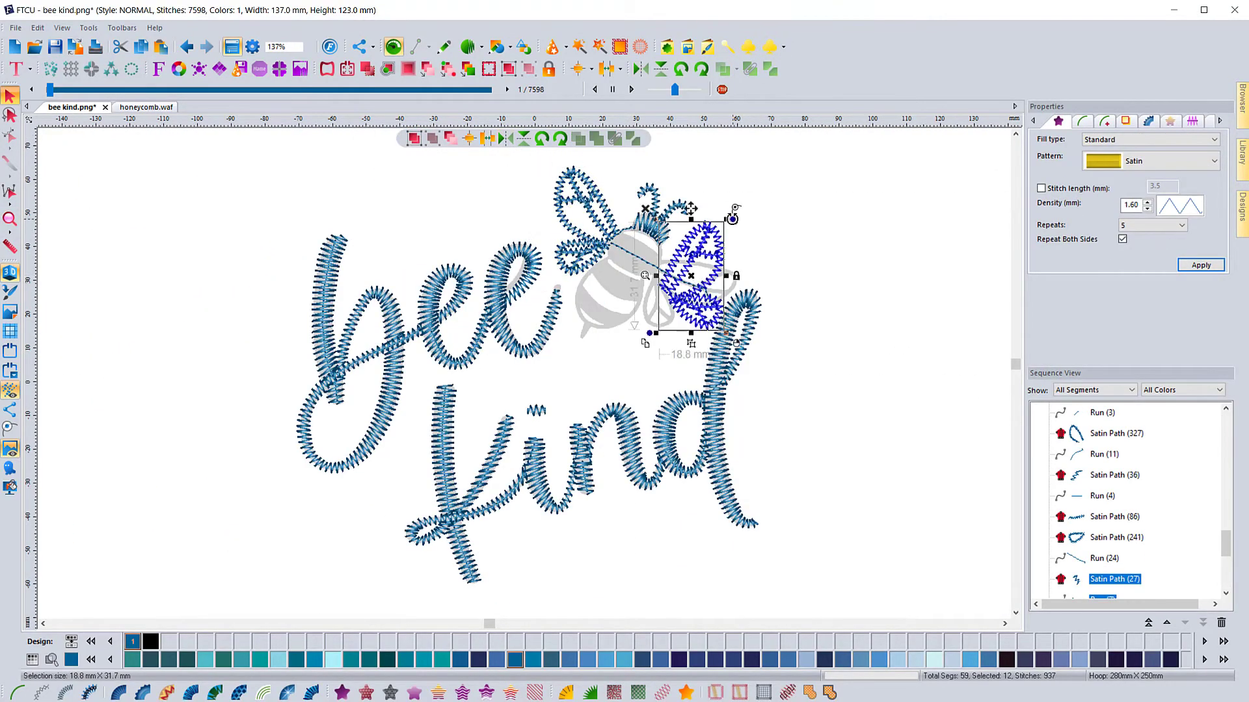
- Rotate and fit the duplicated wing stitches over the two right wings of the artwork
scroll(657, 292, down, 2)
scroll(729, 277, up, 4)
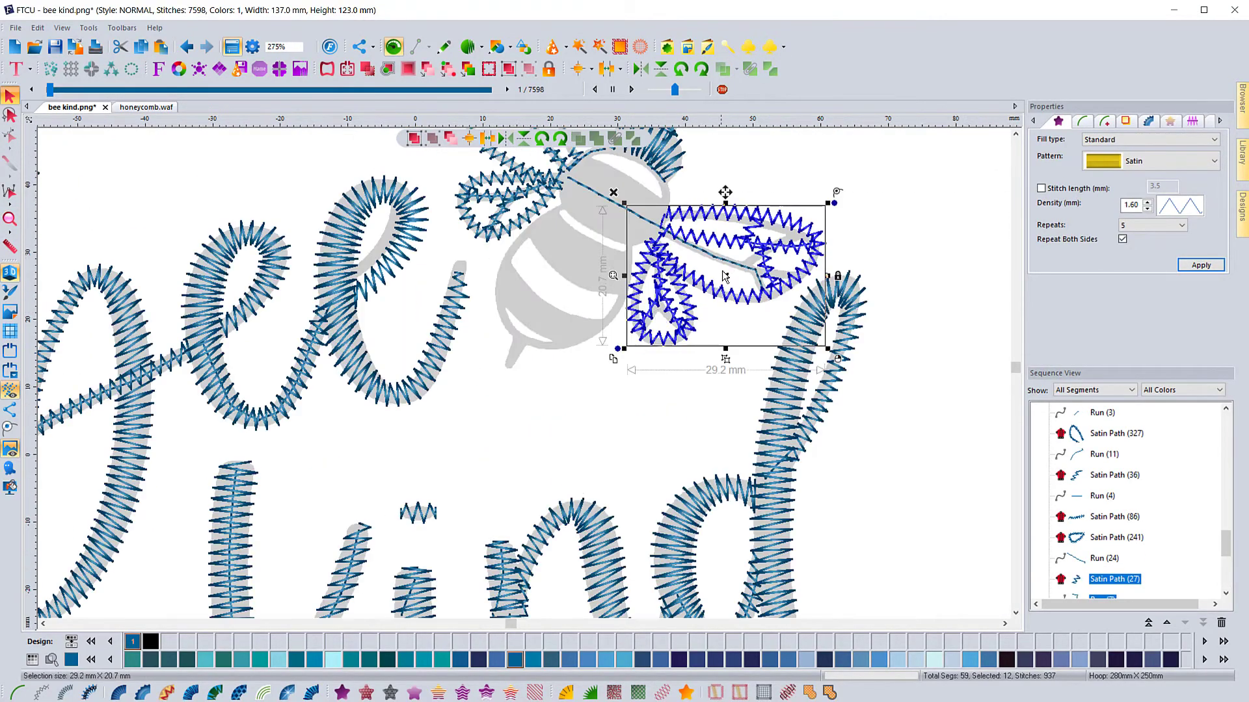
scroll(723, 283, down, 1)
scroll(722, 279, up, 2)
click(1099, 558)
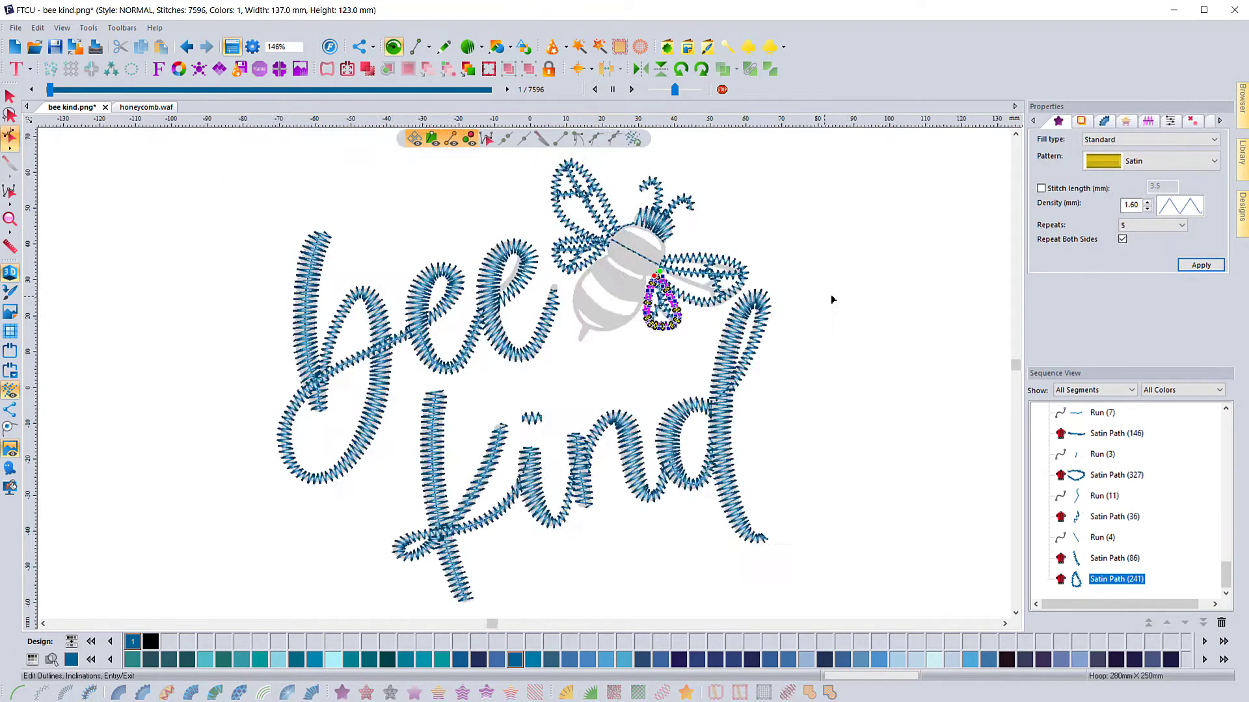
scroll(680, 270, up, 6)
scroll(708, 446, down, 3)
click(378, 408)
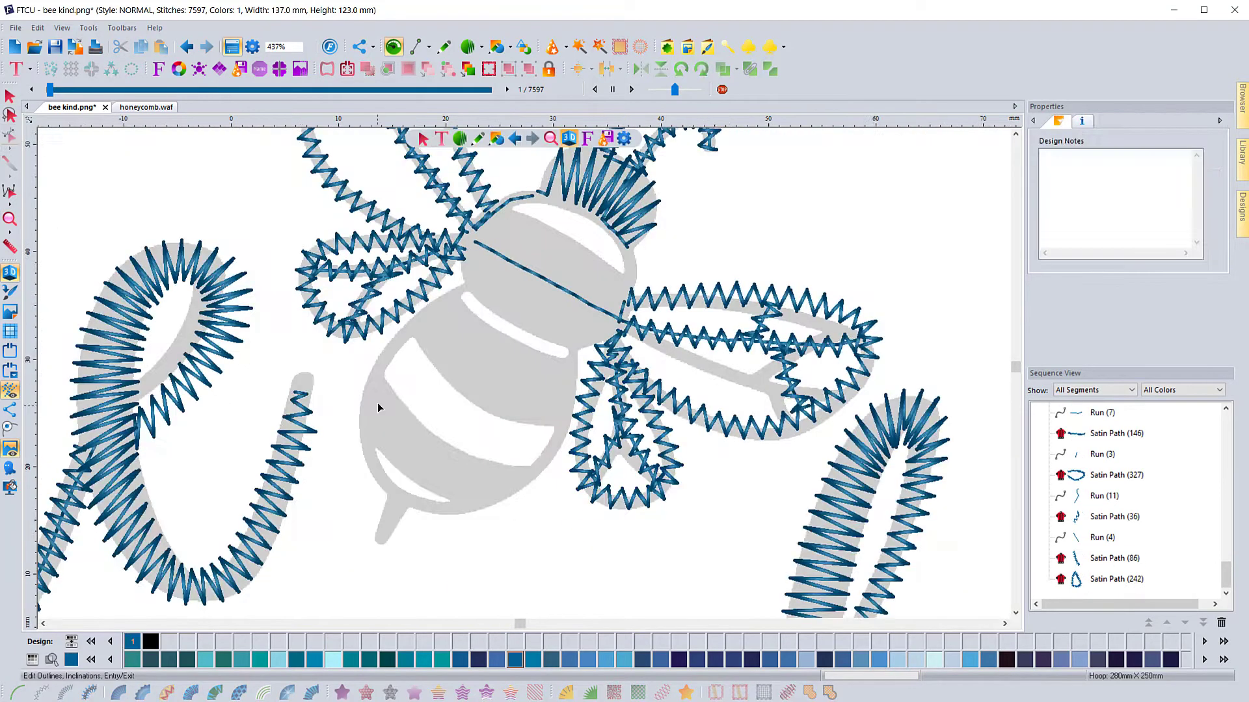
- Trace a short run path from the lower right wing's base to the abdomen's upper right corner
click(416, 47)
click(607, 336)
click(575, 344)
click(572, 359)
right_click(572, 358)
- Outline the abdomen's upper dark stripe and turn it into a satin path with inclination lines
click(478, 138)
scroll(556, 368, up, 3)
click(573, 350)
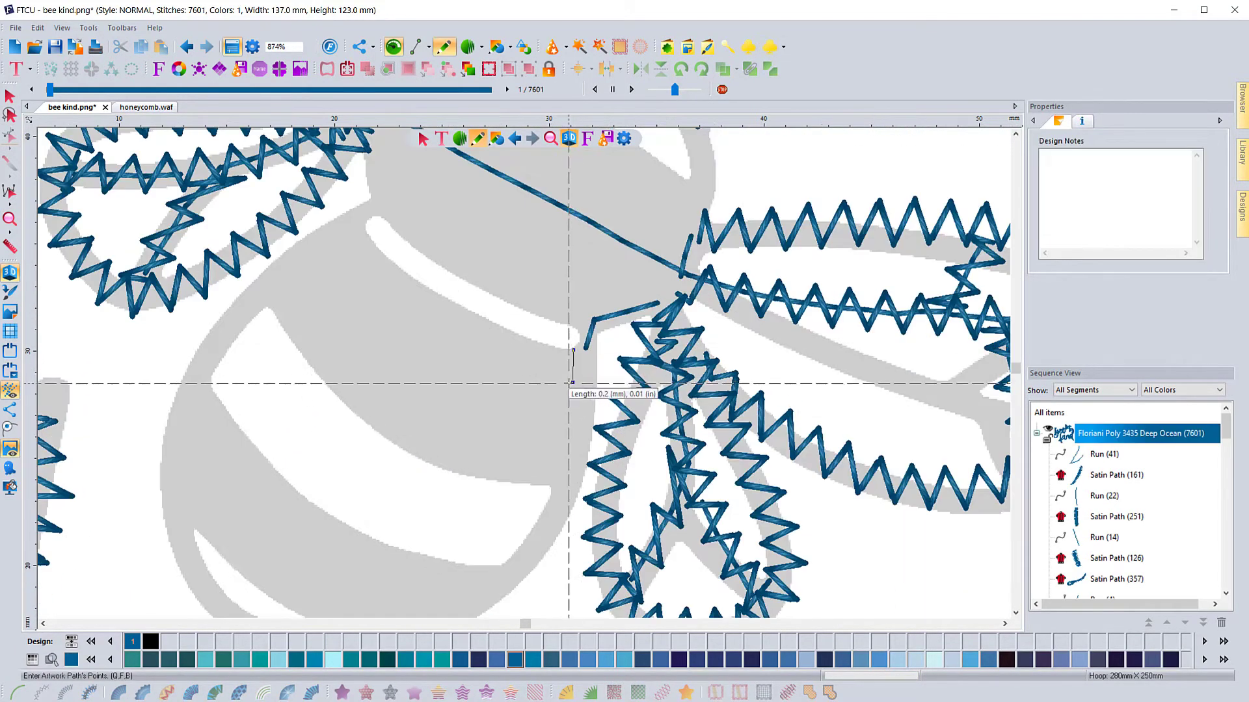
click(539, 341)
key(Return)
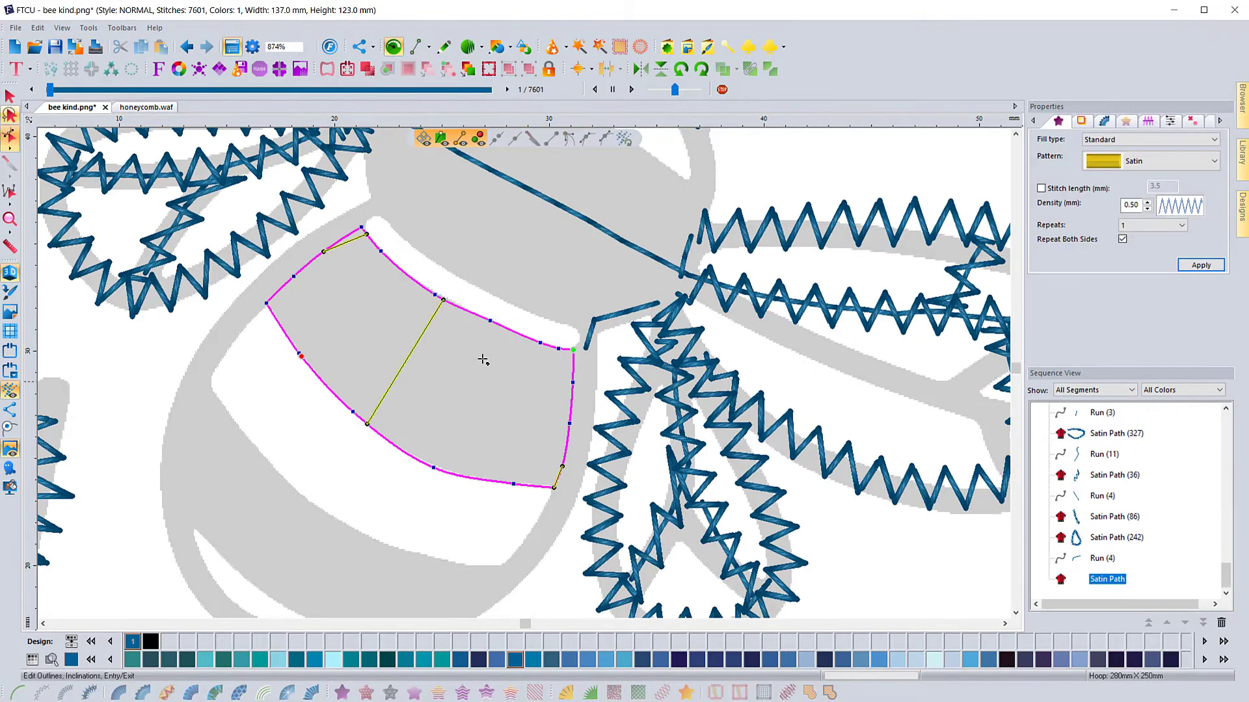
- Generate the upper stripe's stitches, apply its repeats and command settings, and deselect the stripe
right_click(482, 359)
click(1181, 225)
click(1138, 251)
click(1192, 121)
click(1200, 265)
click(10, 116)
key(Escape)
- Trace a run path down the abdomen's left edge and outline the lower dark stripe for a satin path
click(482, 47)
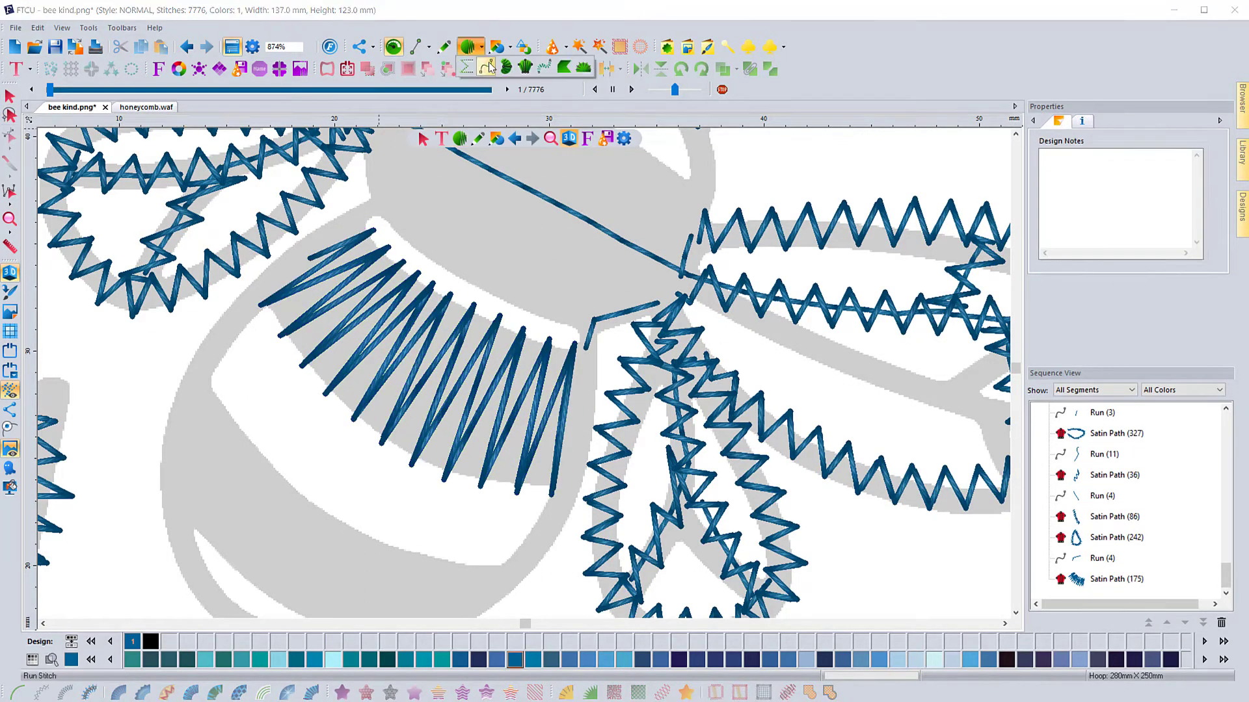
click(486, 68)
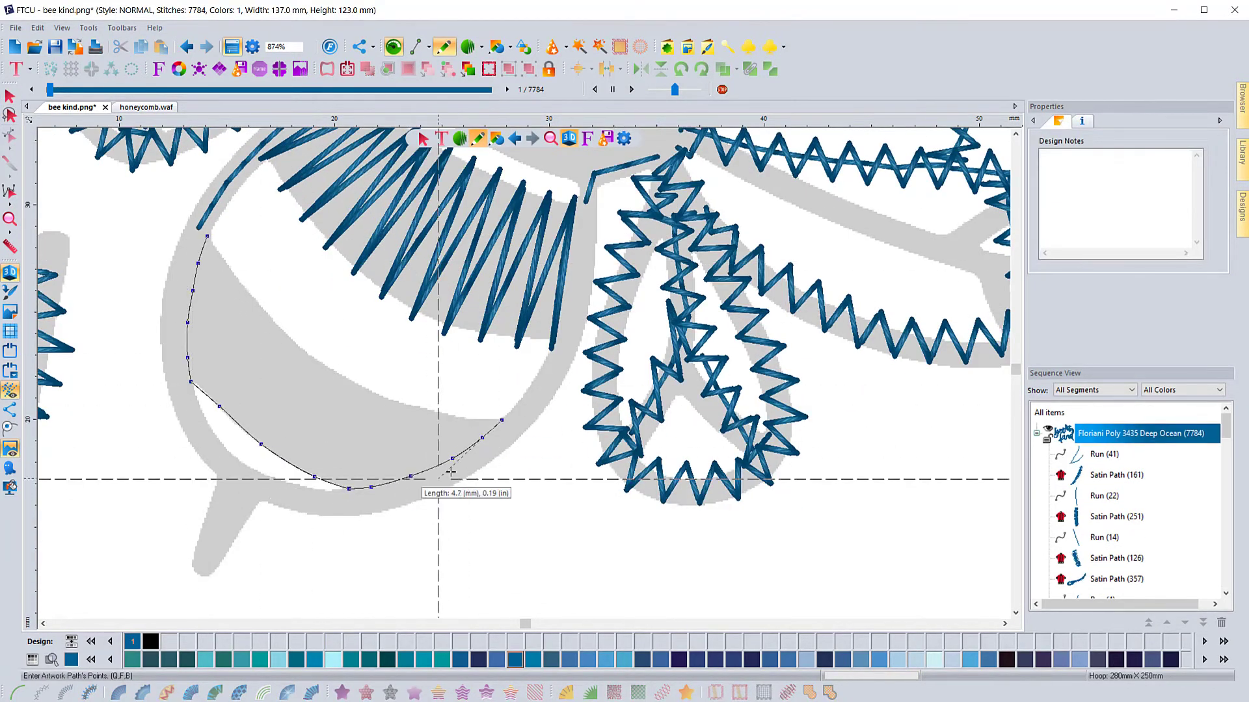
key(Return)
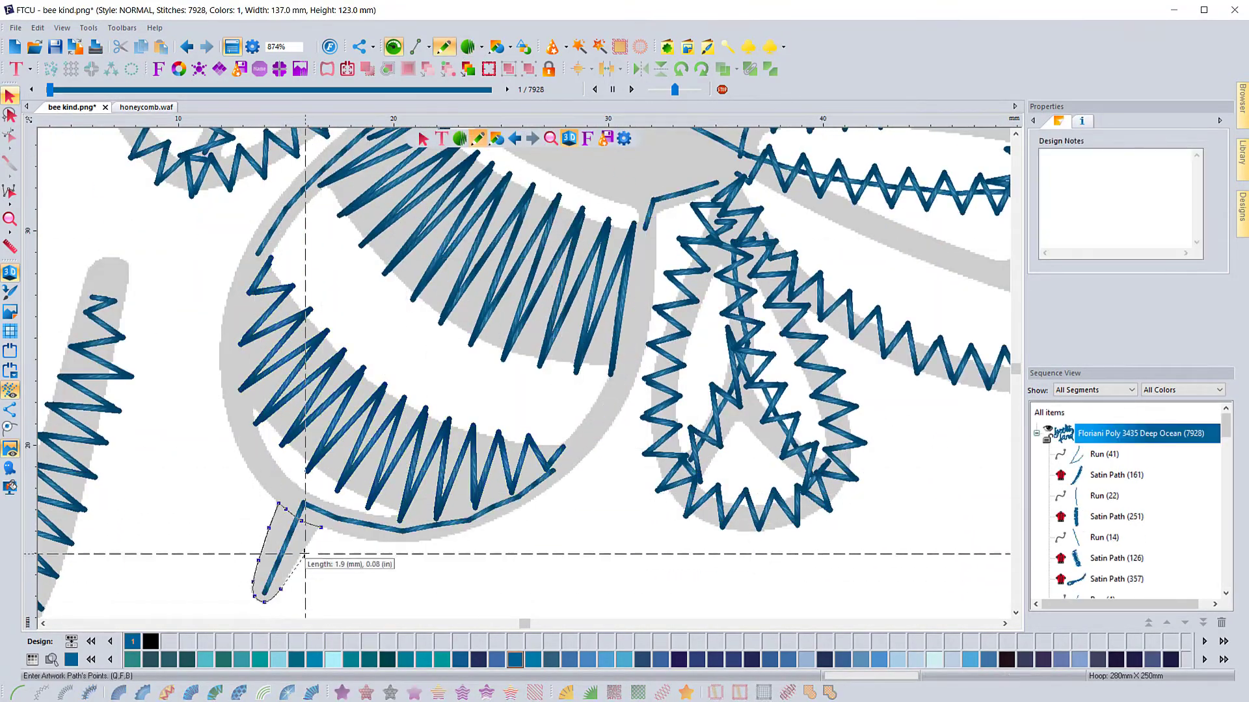
- Convert the stinger outline to a satin path and adjust its stitch settings
key(Return)
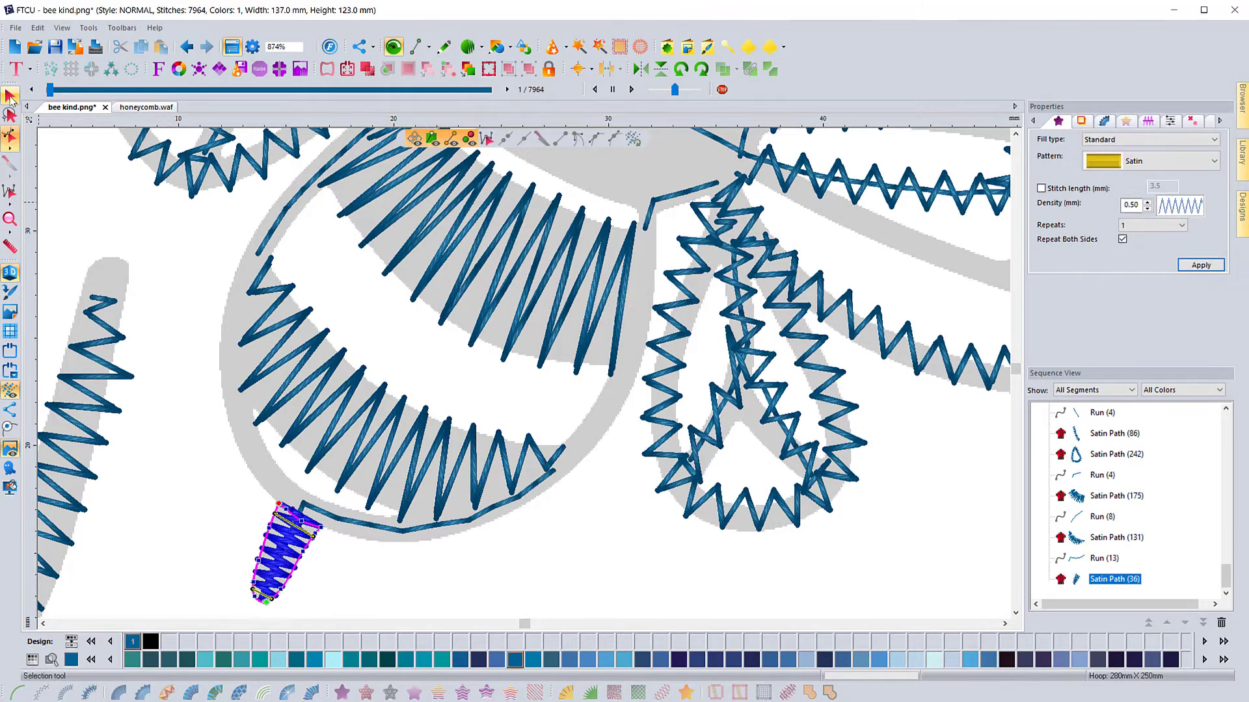
click(1139, 220)
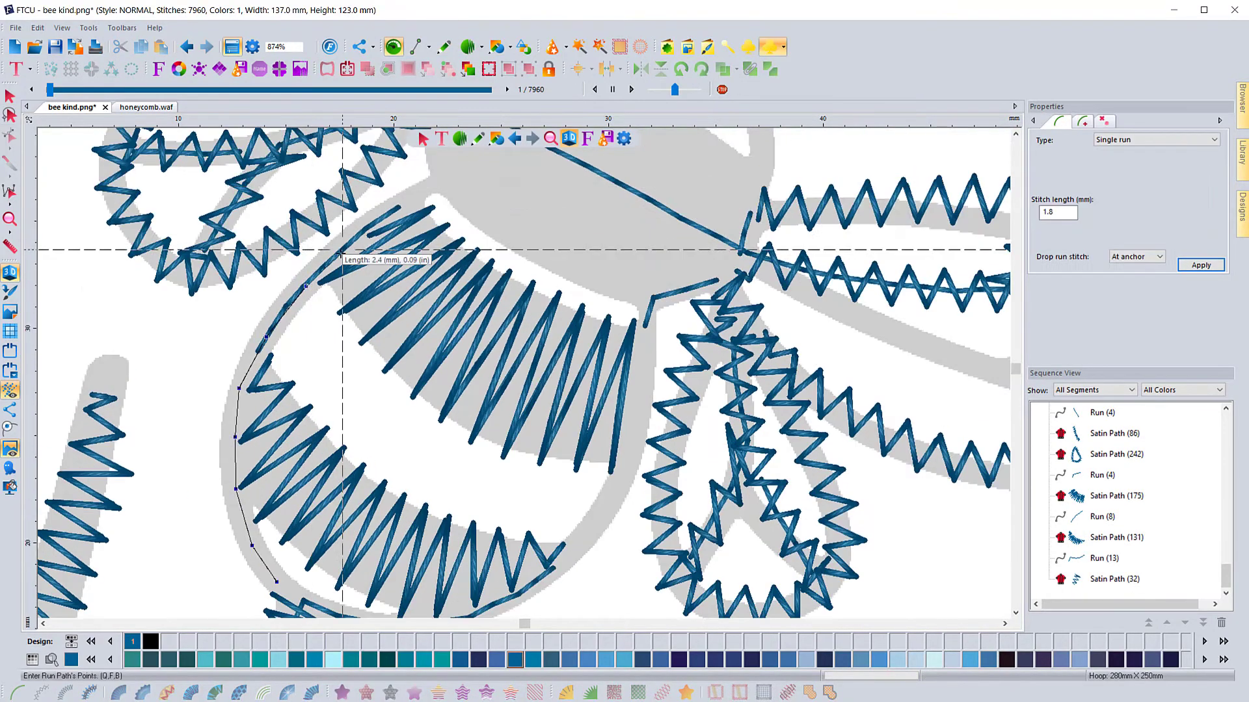
- Outline the abdomen's border around both sides of the curved body from the upper left to the upper right corner
click(444, 47)
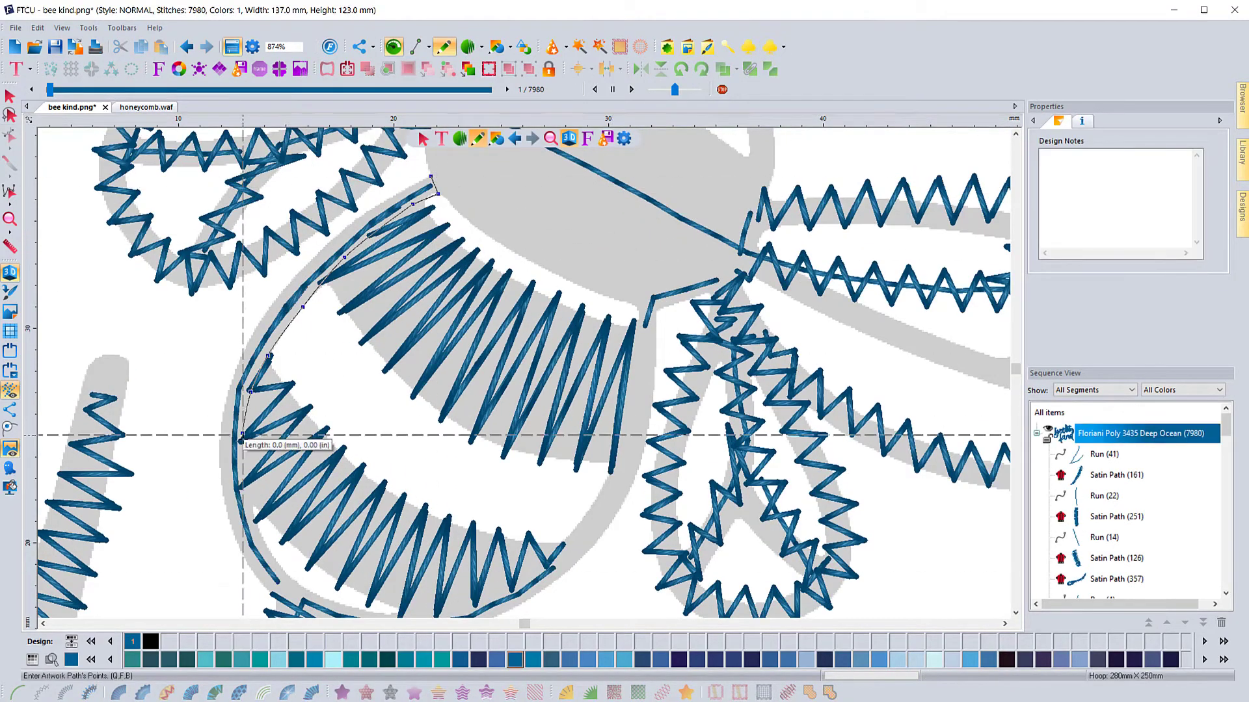
click(482, 600)
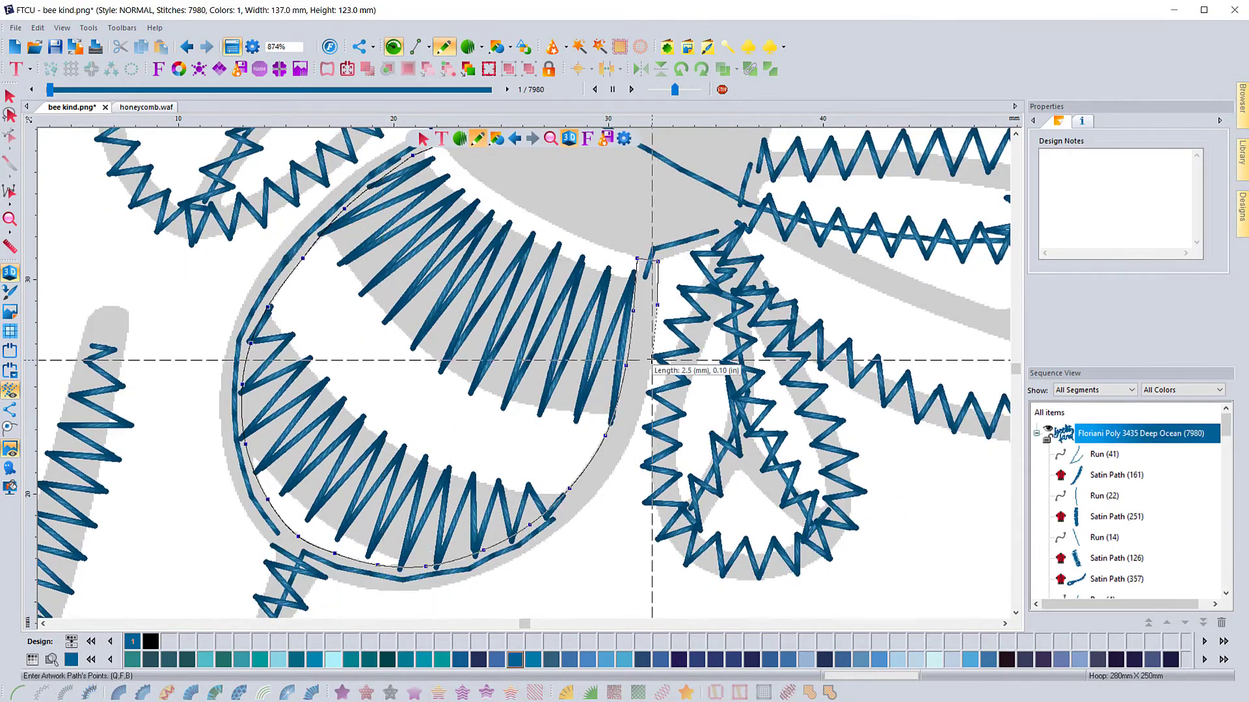
click(278, 248)
click(327, 194)
click(369, 162)
- Add inclination lines across the abdomen's border and apply its satin stitch settings
scroll(416, 156, up, 1)
scroll(612, 390, down, 1)
drag(608, 429, 633, 435)
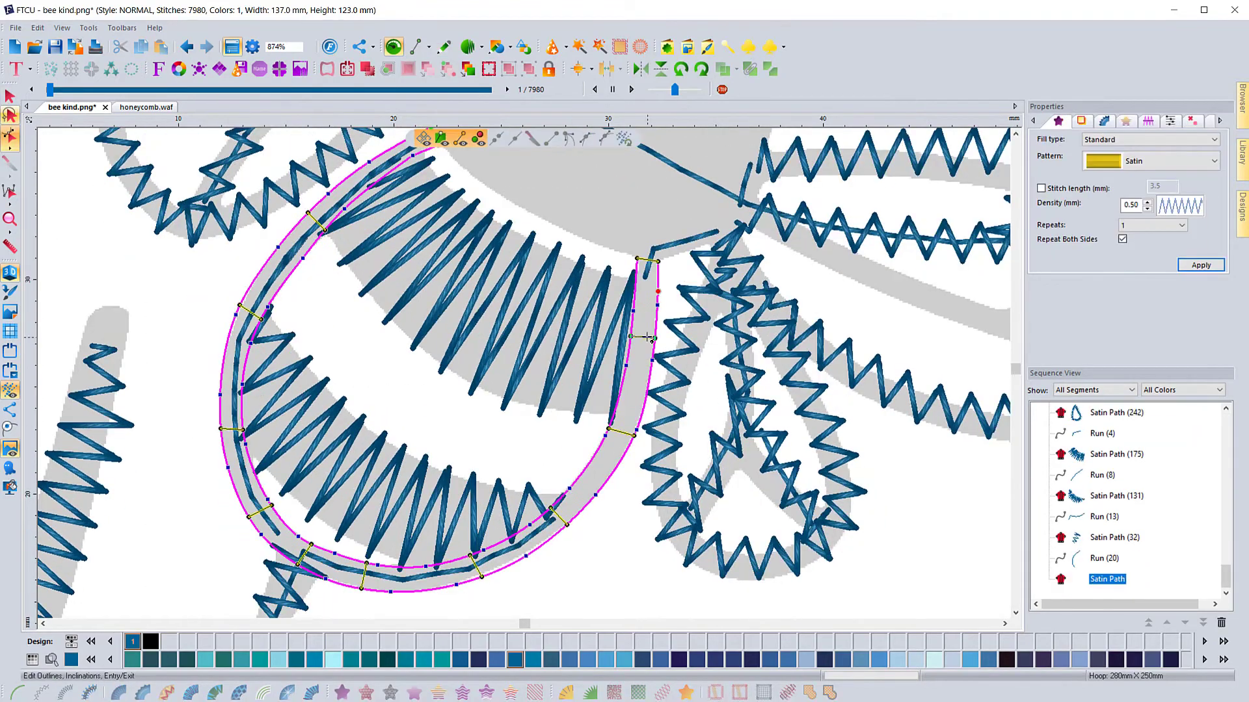
scroll(647, 337, up, 1)
click(9, 96)
click(1081, 121)
click(1201, 260)
click(1192, 121)
- Deselect the abdomen border and trace a short run path to the right edge of the bee's thorax
scroll(930, 404, down, 3)
scroll(742, 260, up, 3)
click(731, 273)
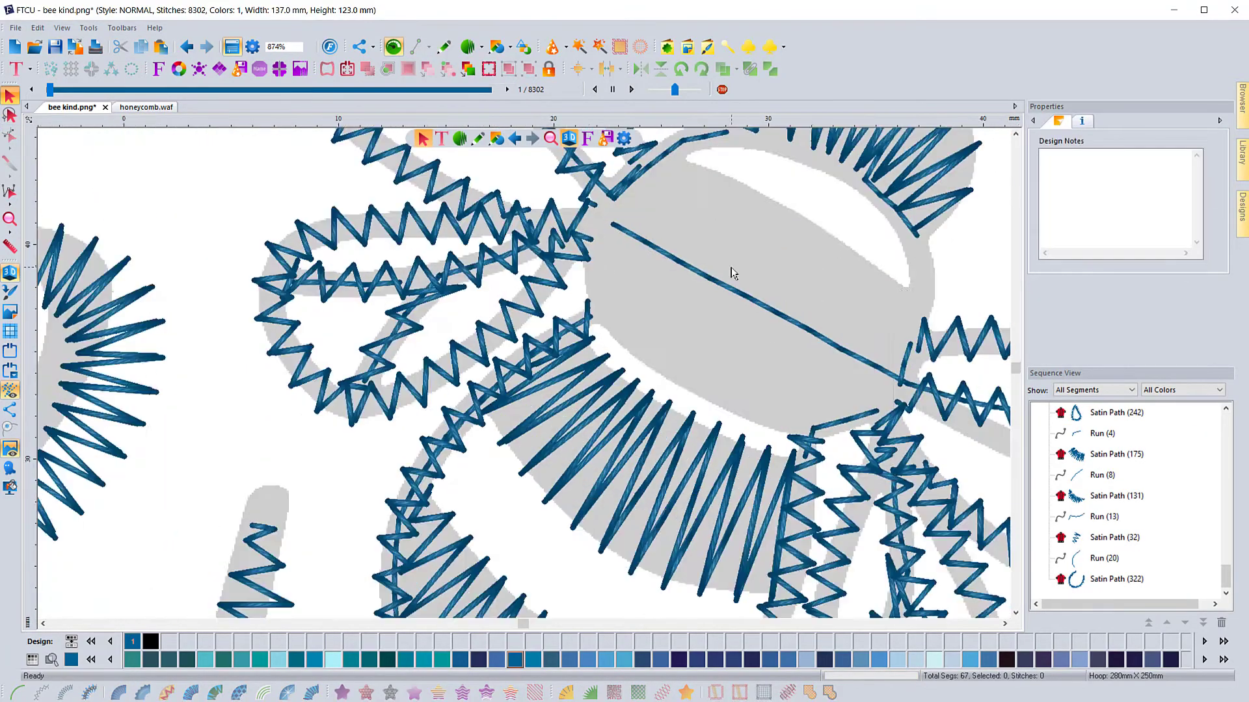
scroll(733, 273, down, 3)
scroll(910, 195, up, 3)
click(767, 429)
- Outline the grey fill area of the bee's thorax and convert the outline to a satin path
click(478, 139)
click(714, 386)
click(709, 417)
click(701, 451)
click(690, 483)
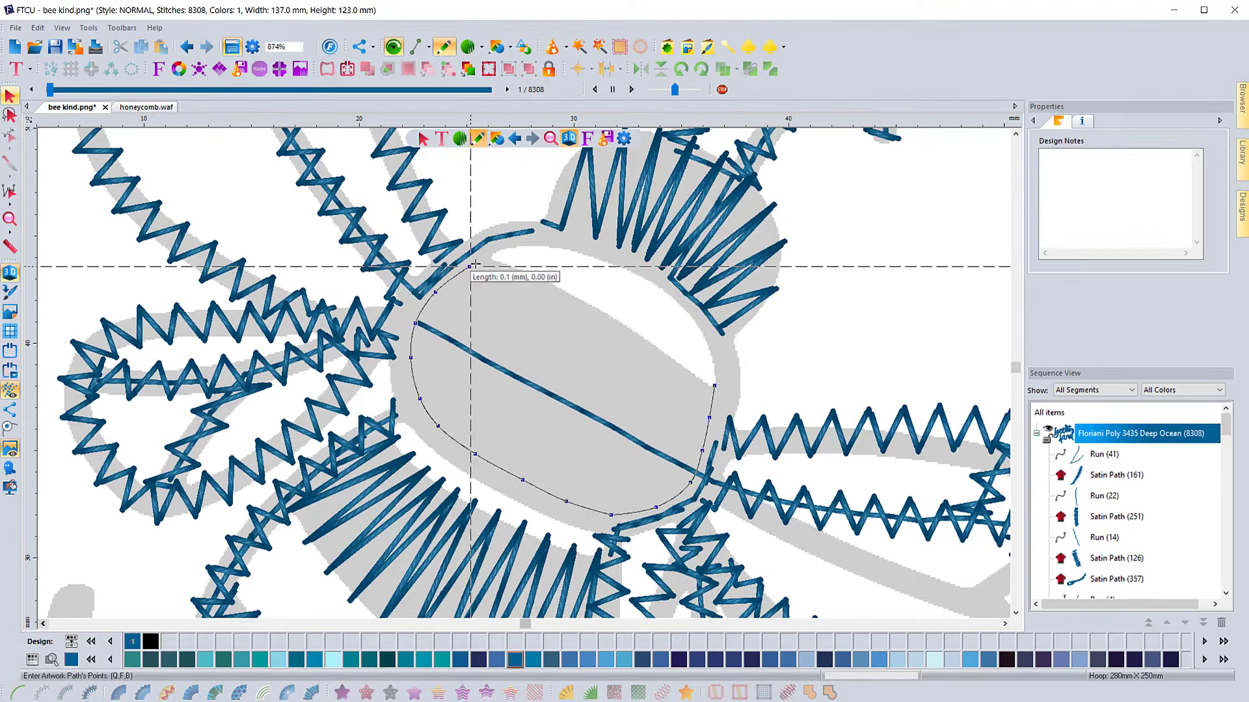
key(Return)
key(Return)
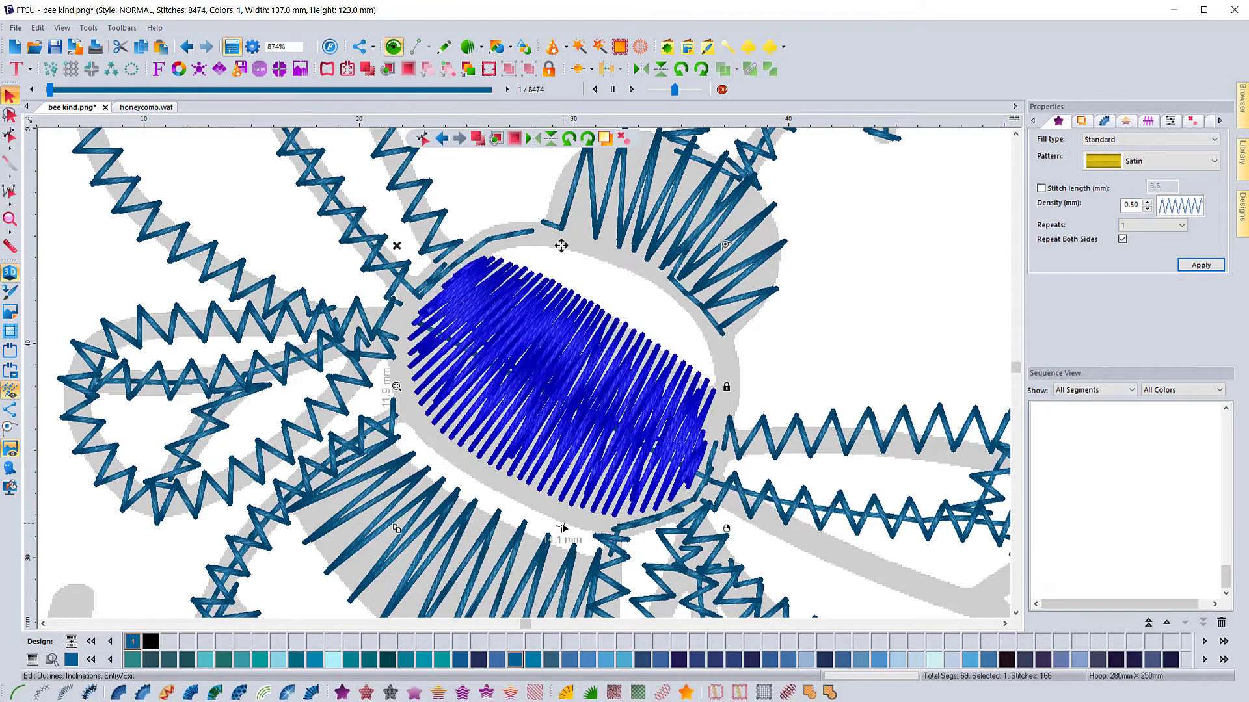
- Trace a satin border around the bee's thorax with its tie-in set to none and tie-off set to basic
key(a)
click(445, 250)
click(489, 226)
click(539, 221)
click(600, 232)
click(649, 255)
click(687, 281)
click(717, 313)
click(736, 352)
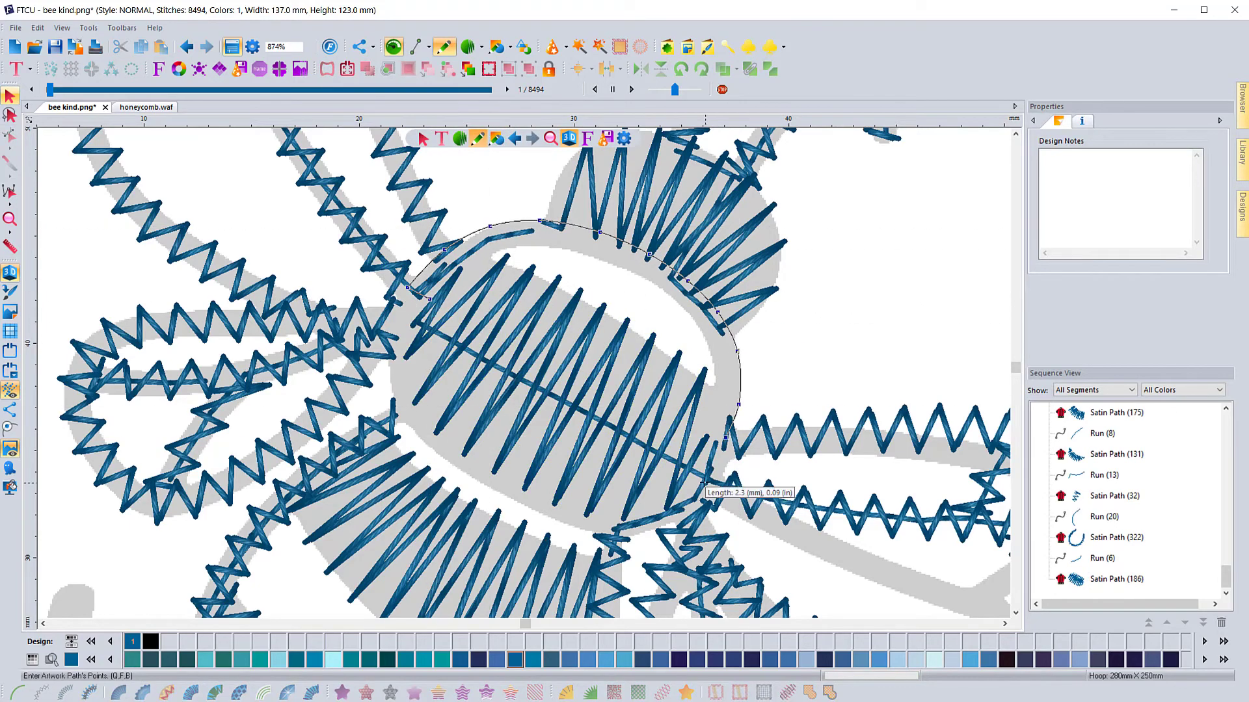
key(Return)
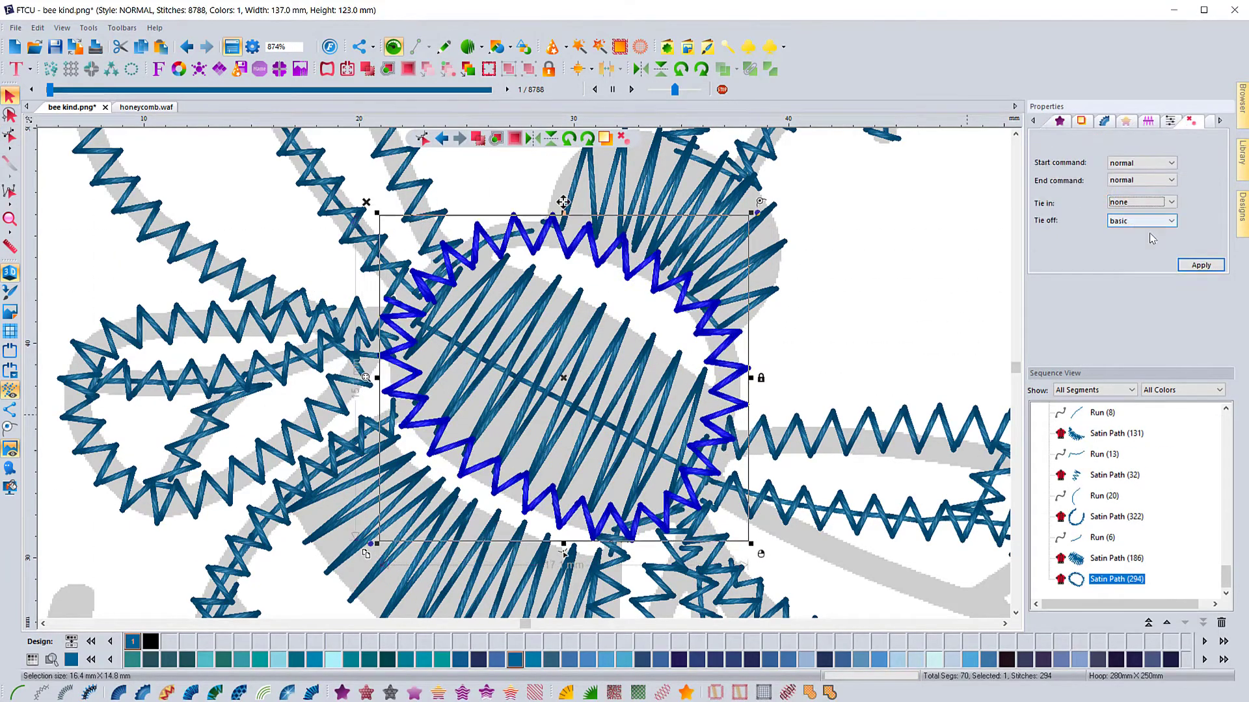
- Hide the background artwork and recolor the entire design to Floriani Poly Black (900)
click(10, 450)
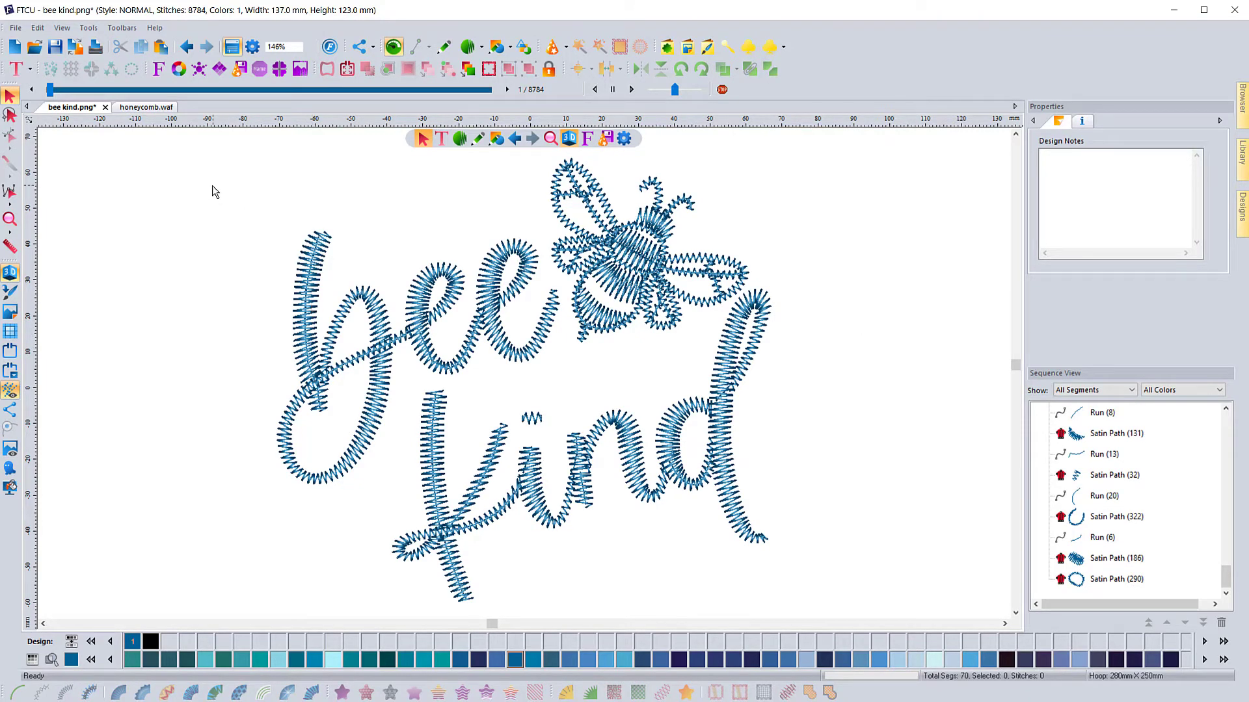
key(ctrl+a)
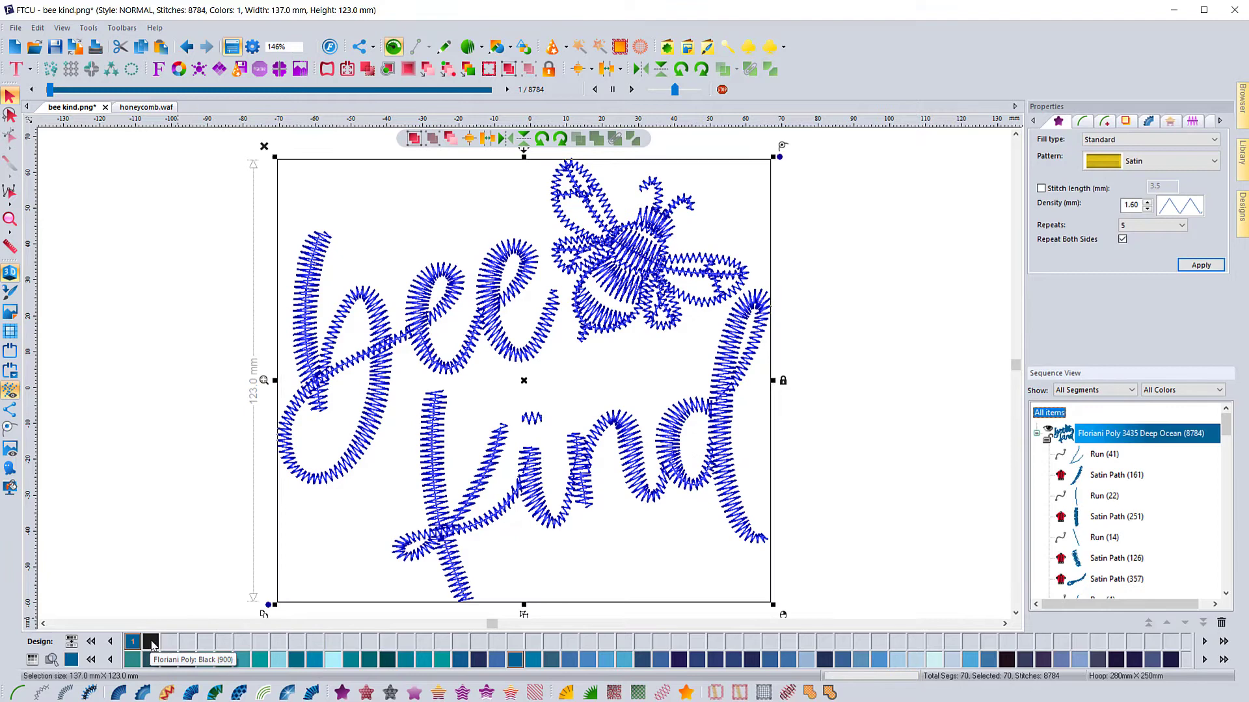
click(158, 507)
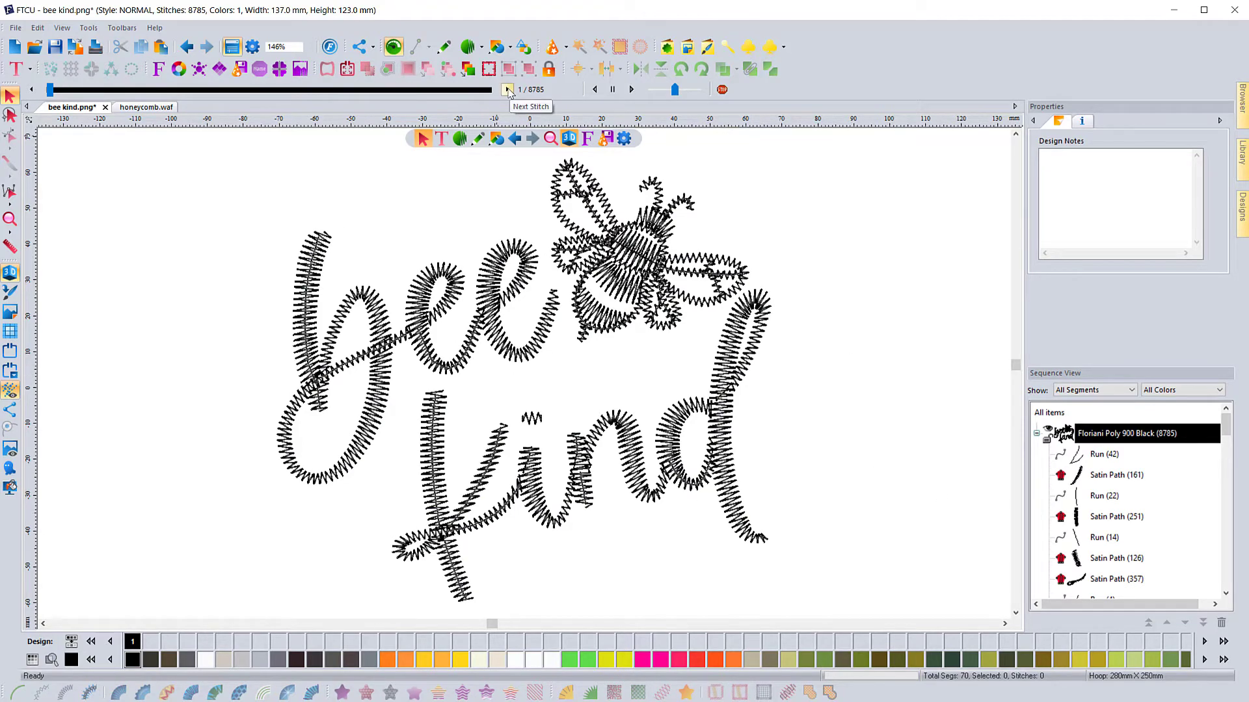
- Show the background artwork and play the stitch-out simulation of the whole design at a faster speed
click(9, 449)
click(630, 90)
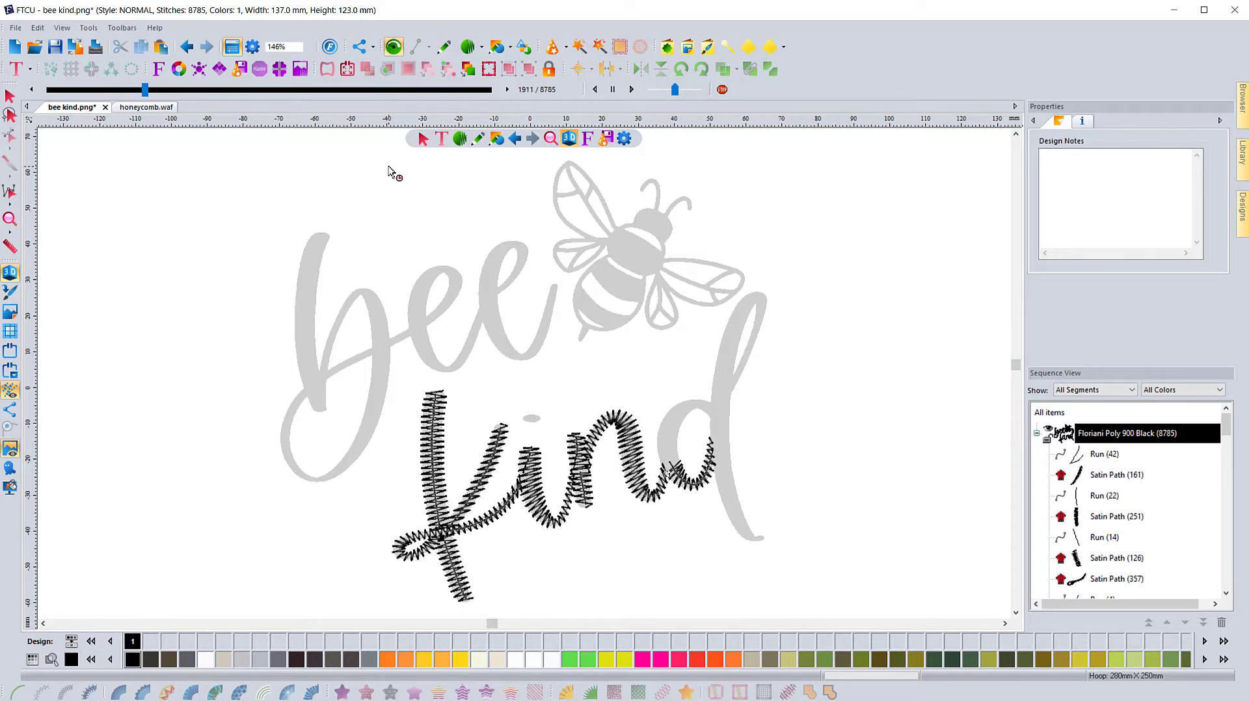
drag(675, 90, 699, 89)
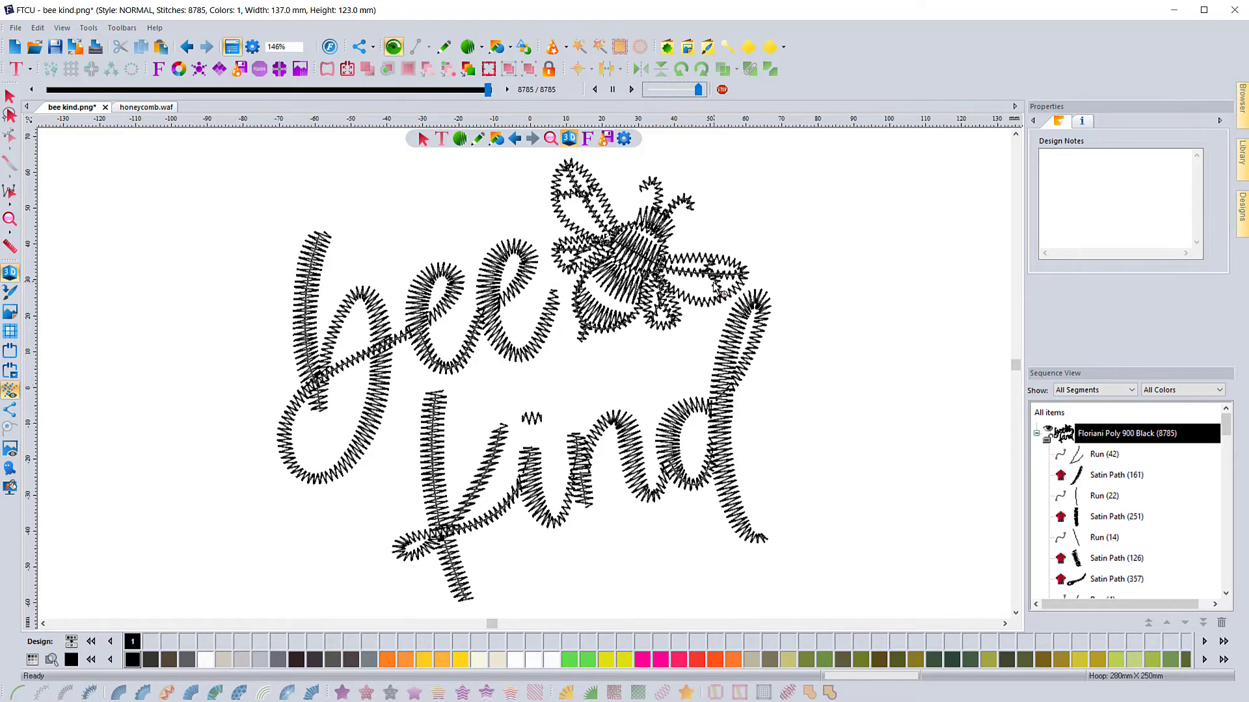
click(10, 96)
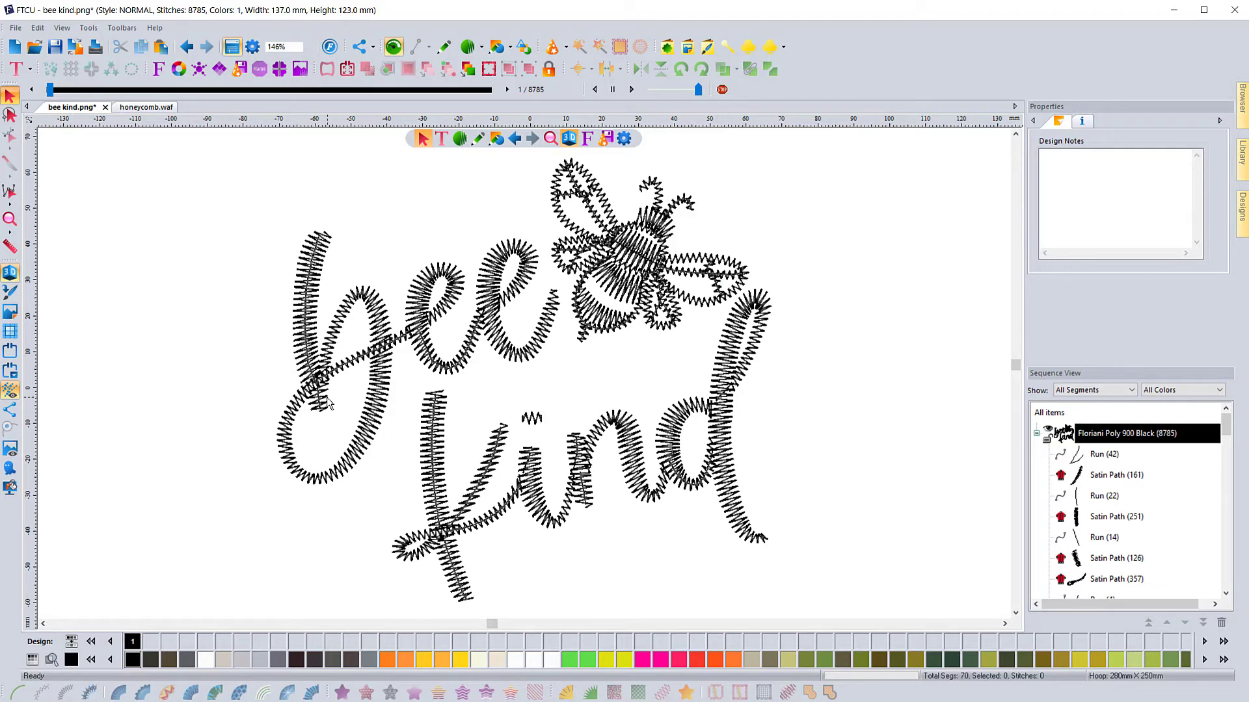
- Check the tie-in and tie-off settings of the first run and the remaining segments of the word "kind"
click(1104, 454)
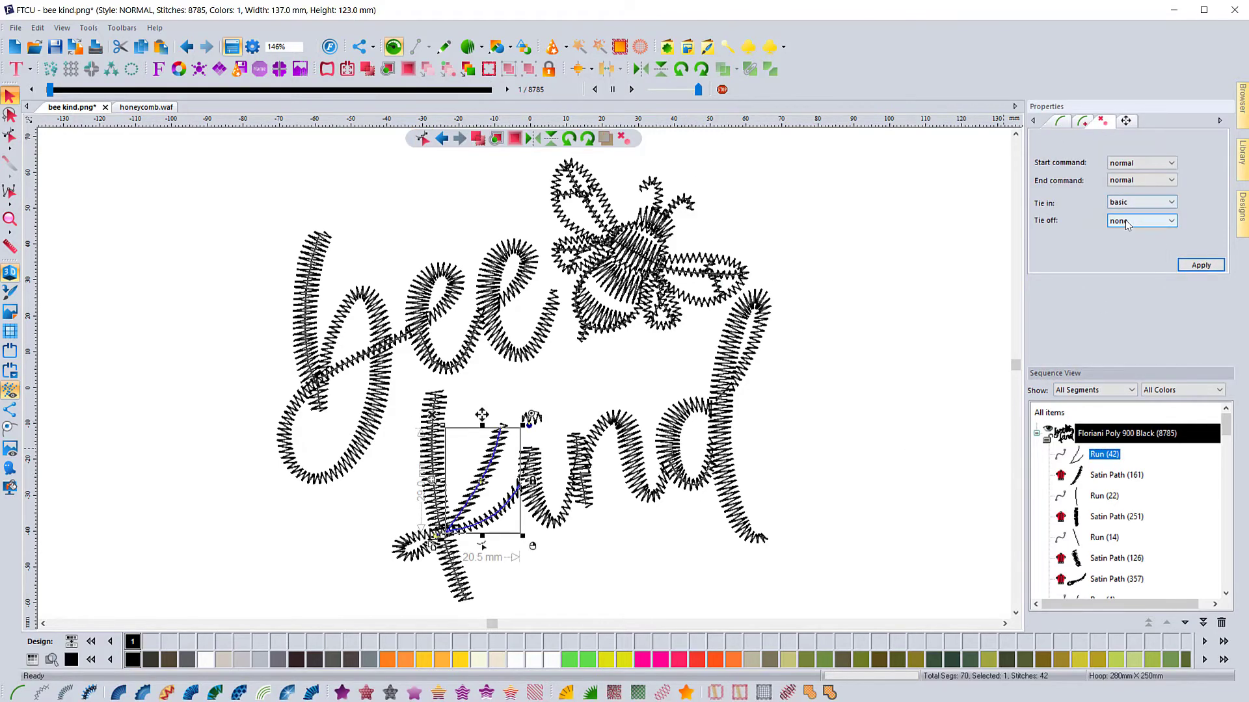
click(1114, 475)
scroll(1114, 494, down, 3)
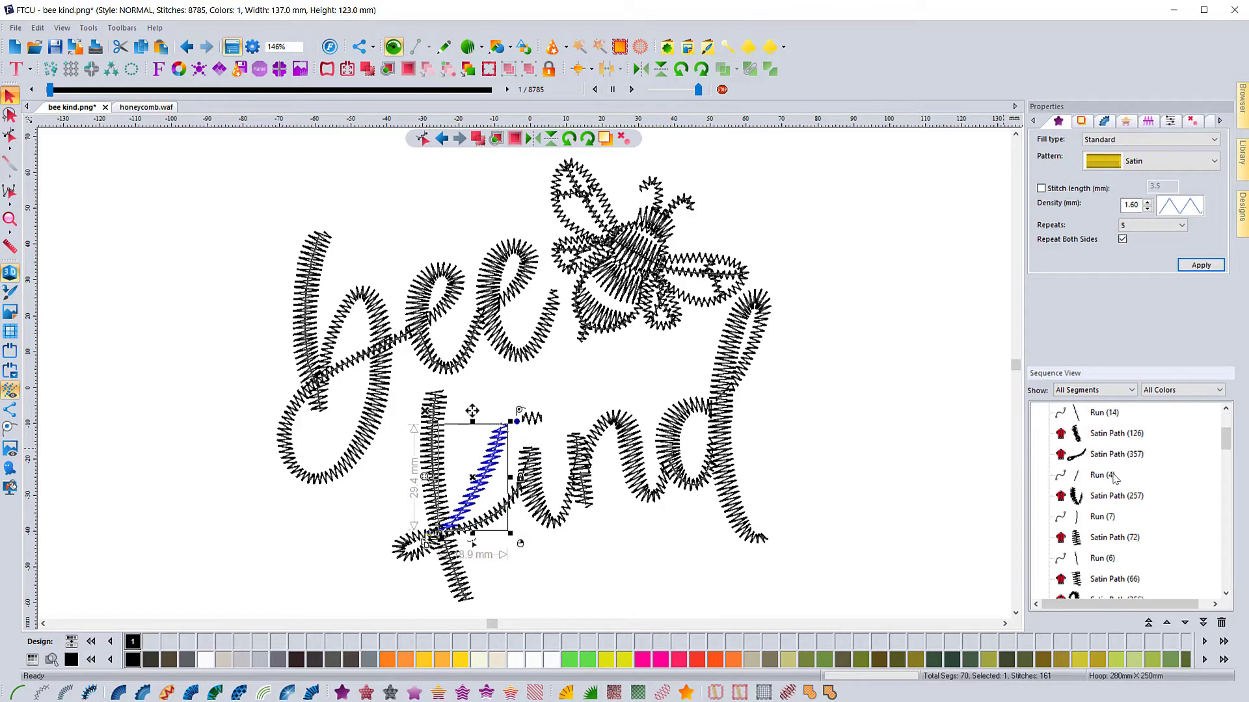
scroll(1114, 516, down, 2)
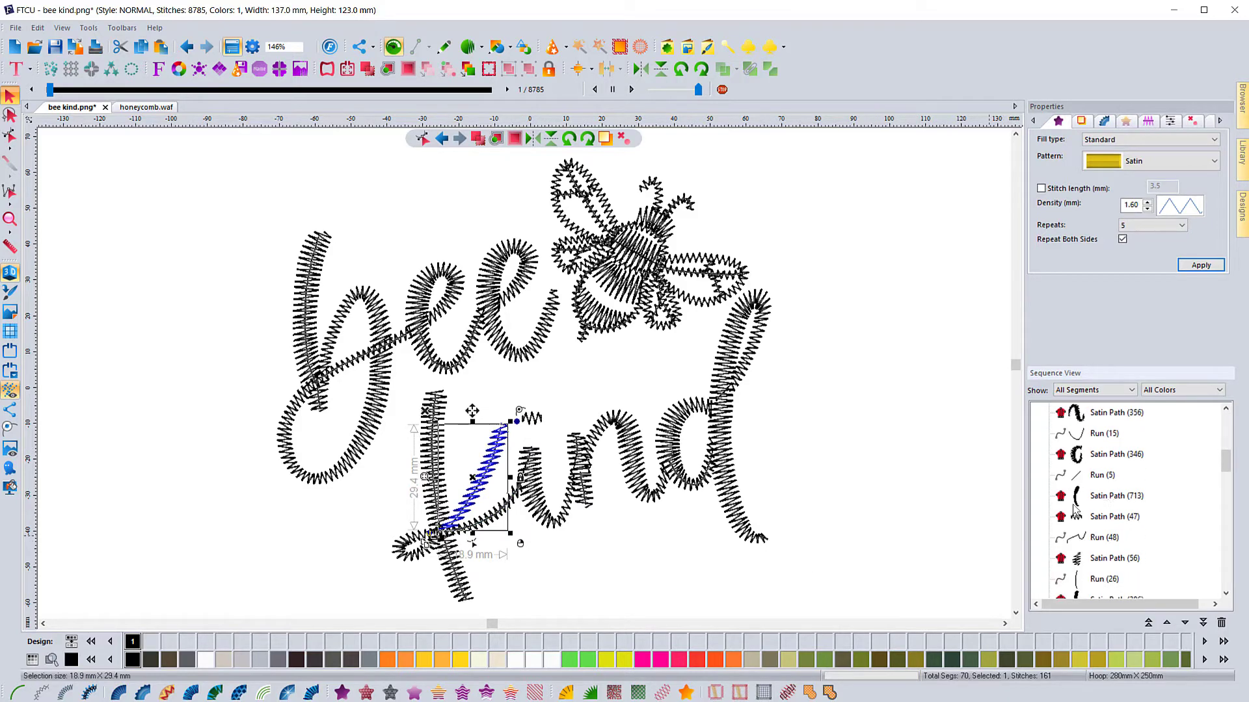
shift+click(1101, 475)
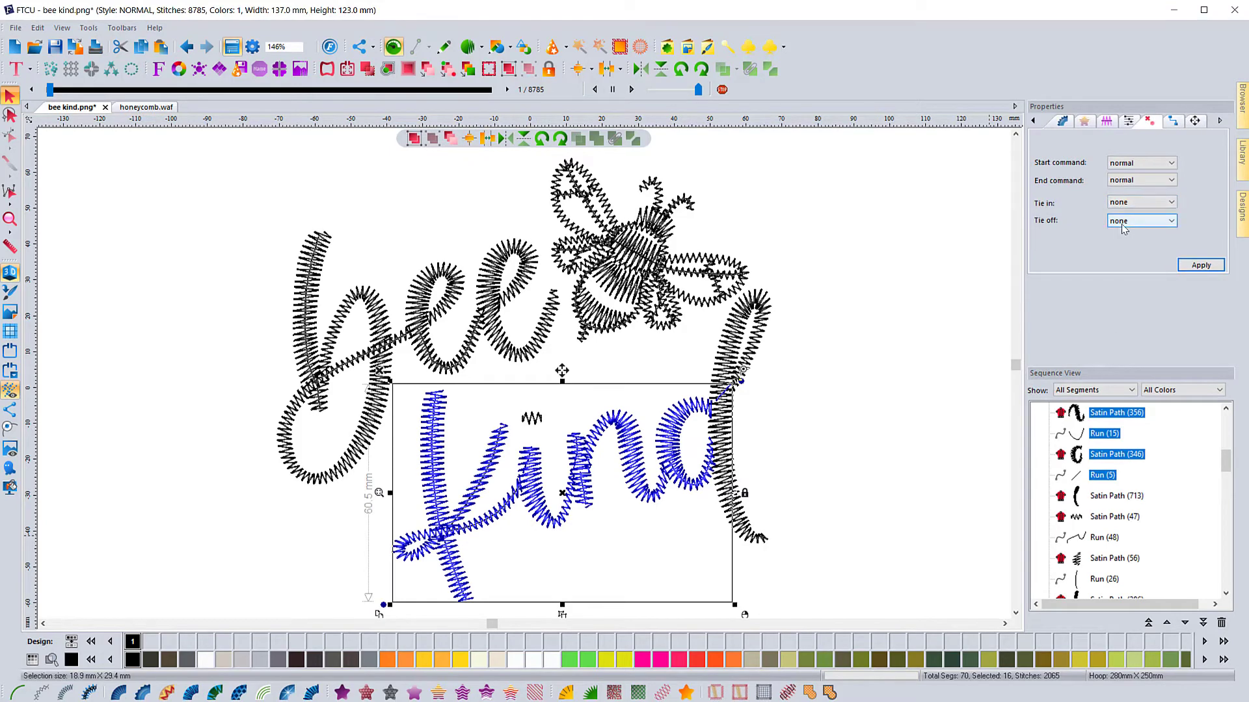
key(Down)
key(Down)
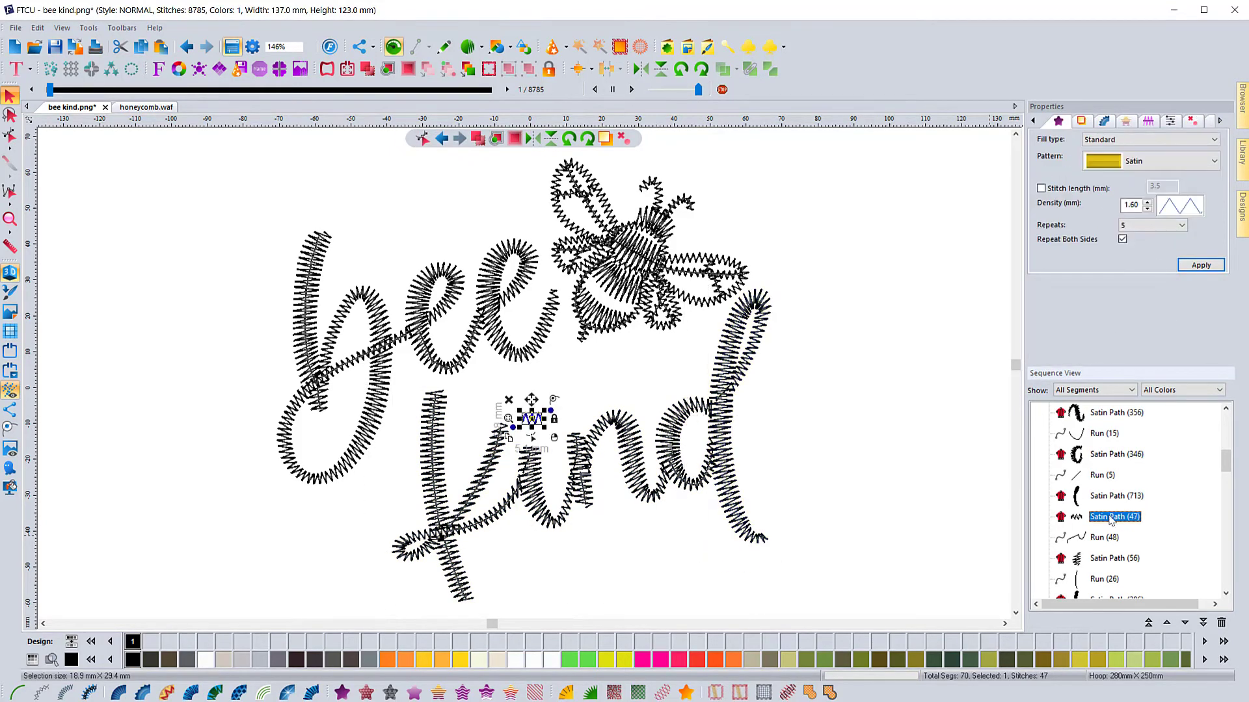
- Set the tie-in to basic for the run path that starts the word "bee"
key(Down)
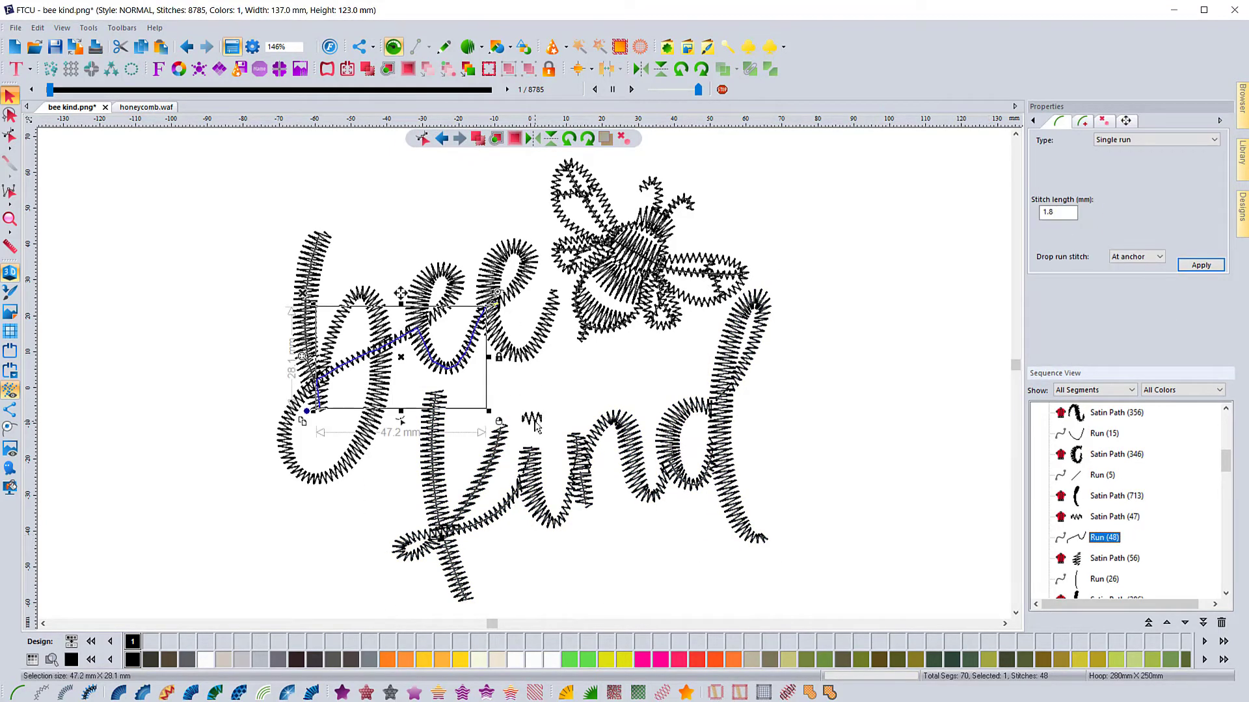
click(1104, 121)
click(1140, 203)
click(1117, 206)
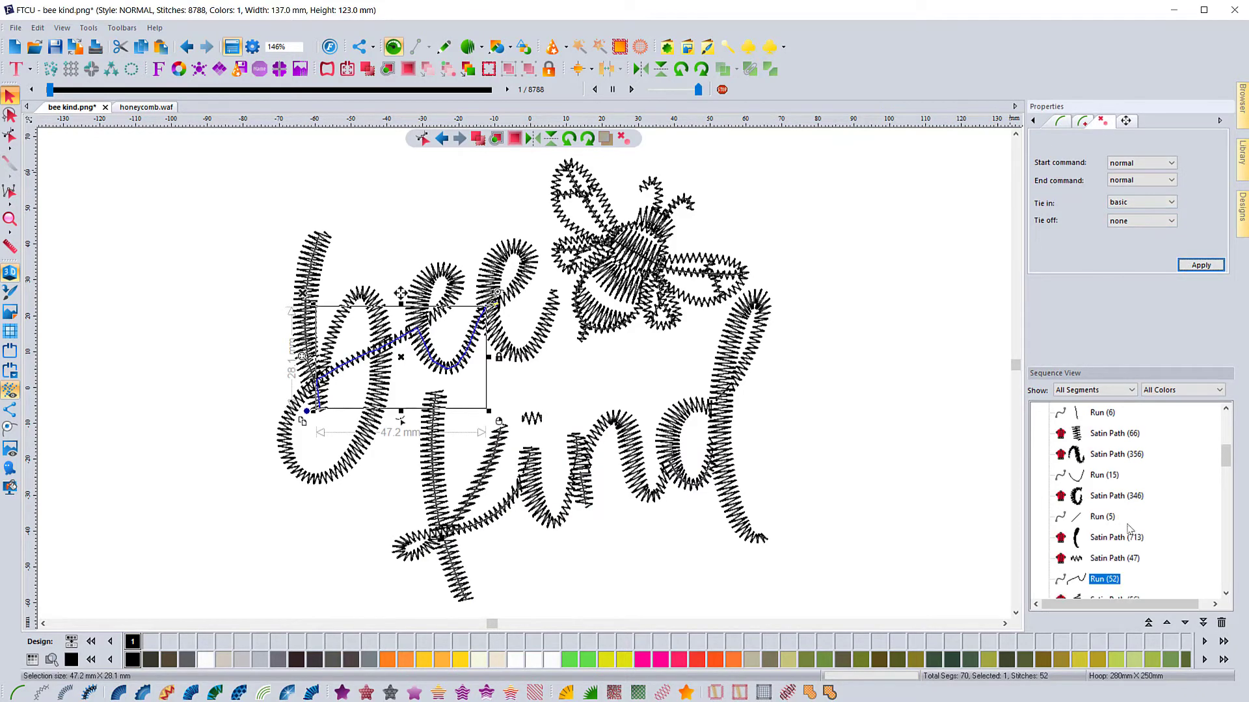
- Check the tie-in and tie-off settings of the satin paths in the word "bee" and the bee's first antenna
scroll(1106, 537, down, 1)
click(1106, 538)
scroll(1106, 507, down, 3)
shift+click(1093, 478)
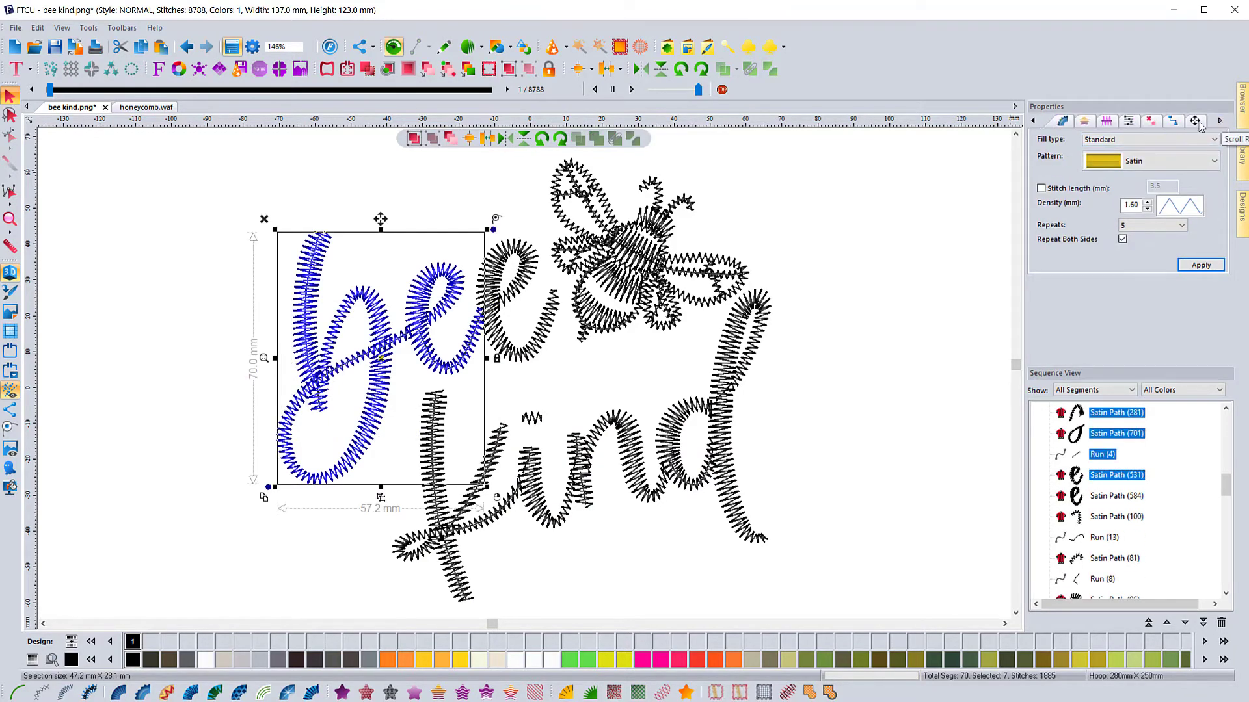
click(1113, 496)
click(1112, 520)
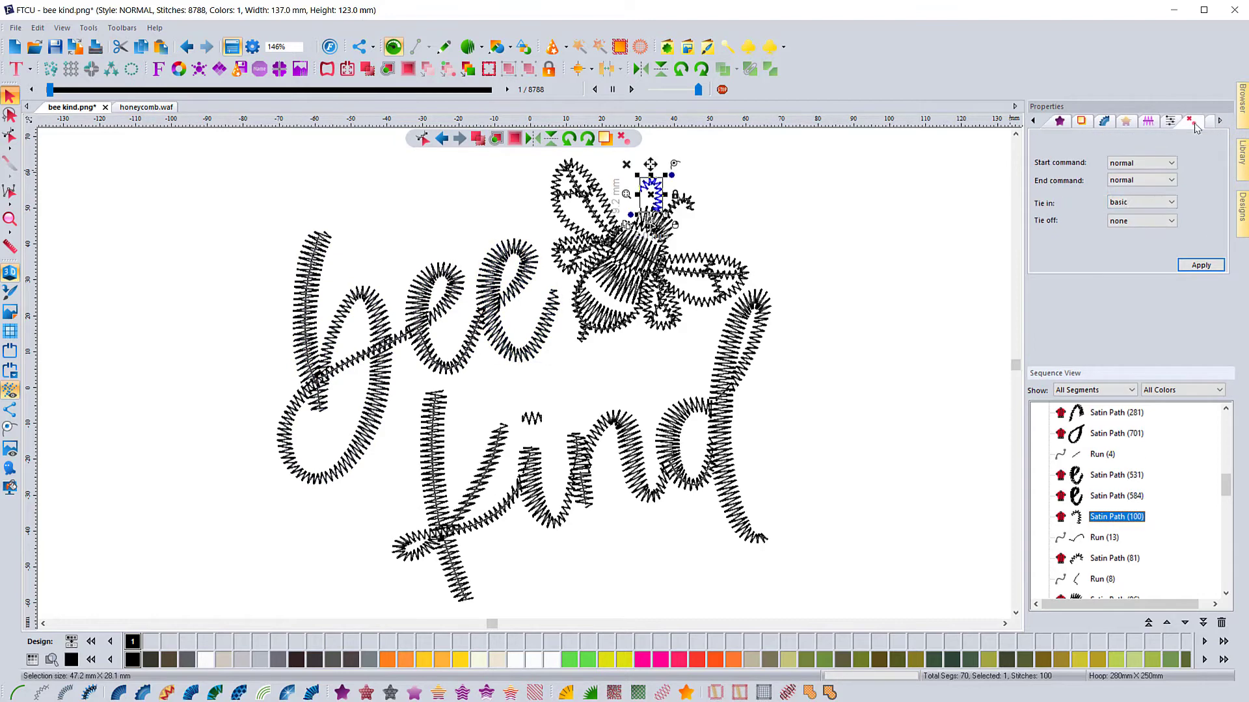
- Check the stitch and tie settings of the bee's remaining segments through the final thorax border
click(1095, 539)
scroll(1092, 541, down, 10)
scroll(1092, 540, down, 3)
shift+click(1108, 558)
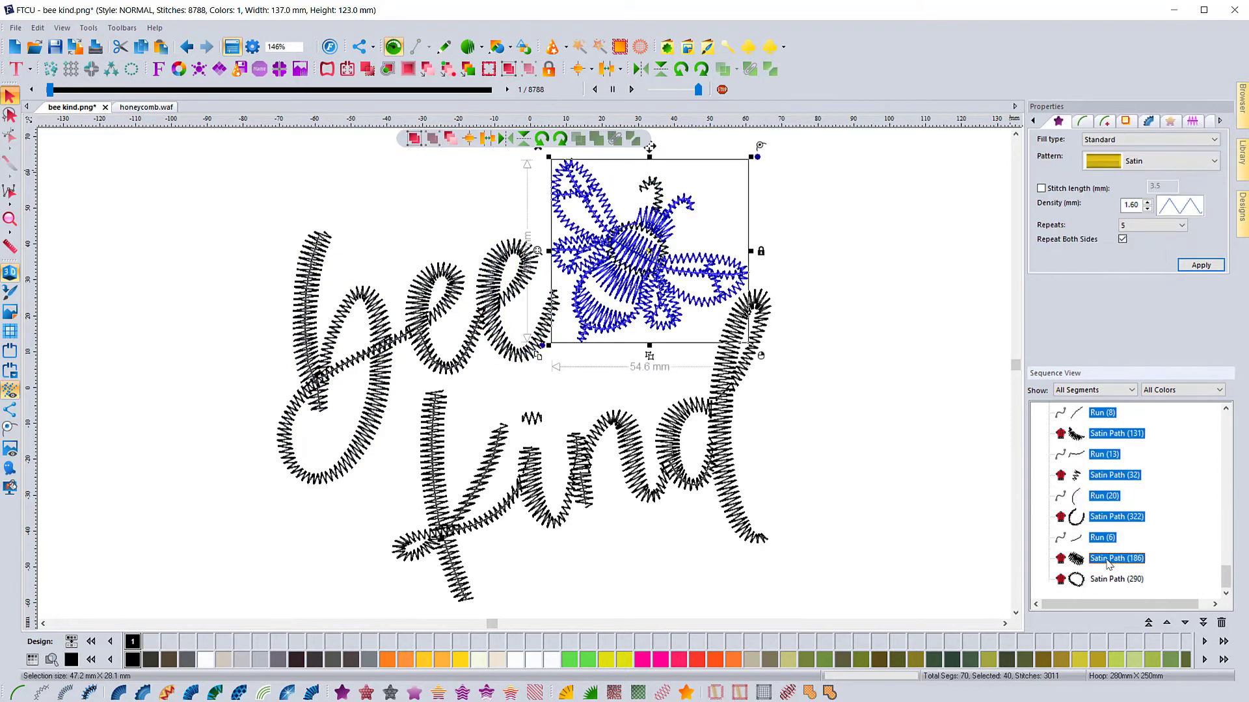
click(1109, 577)
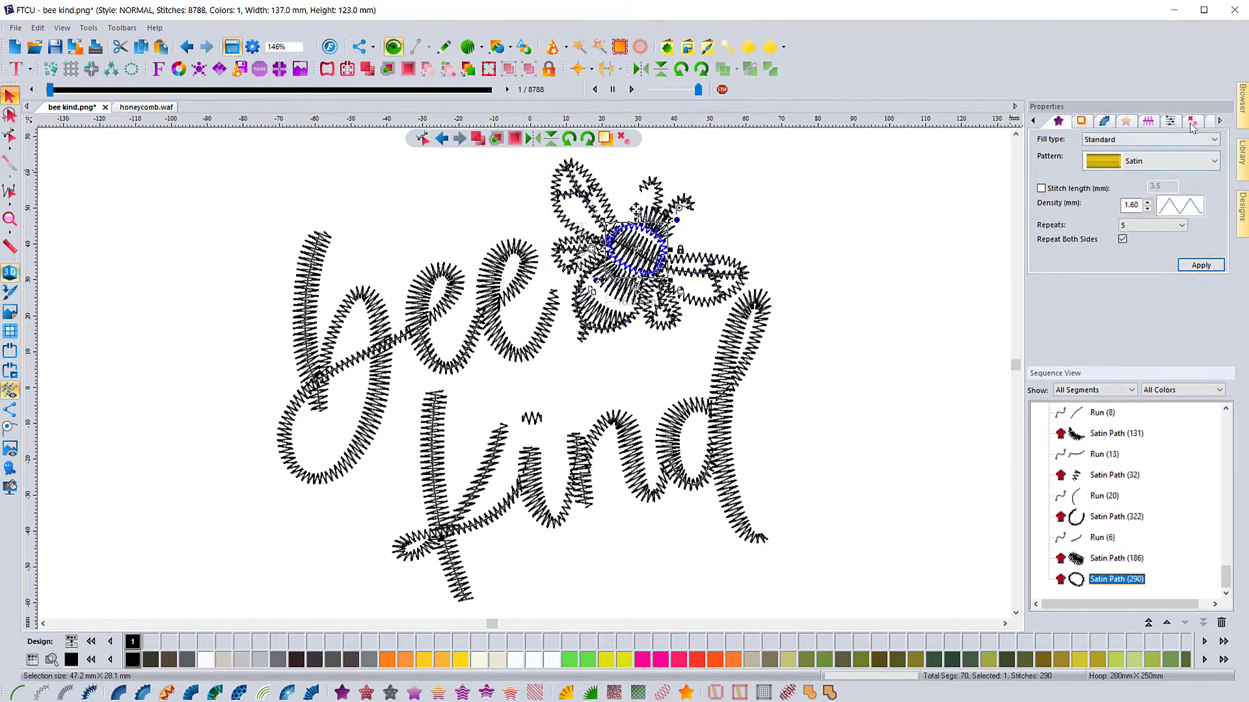
click(826, 476)
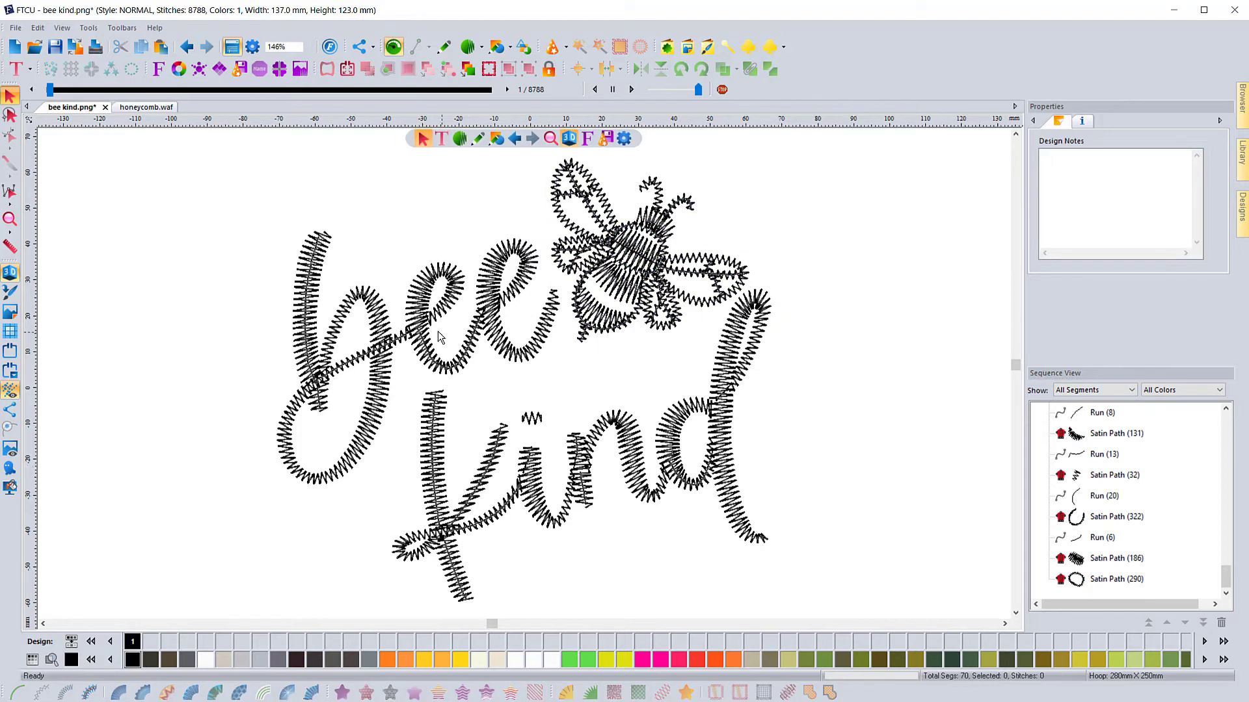
- Review the design's print preview and close it
click(74, 46)
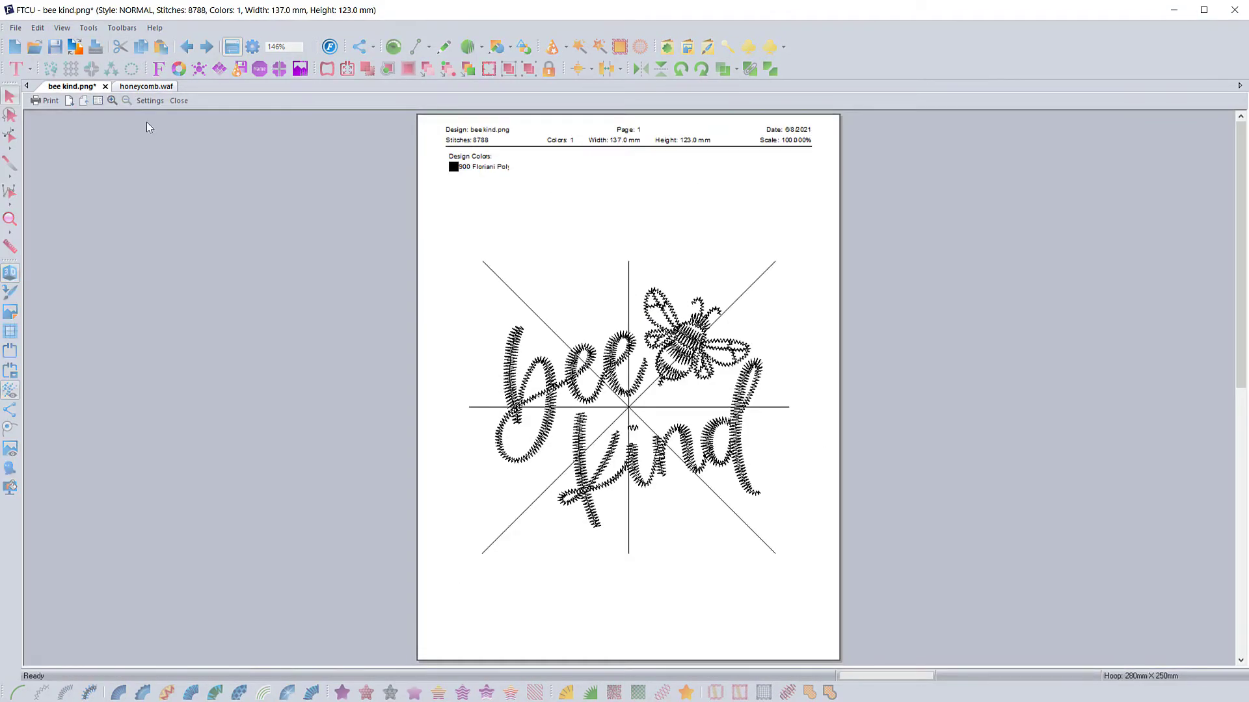
click(69, 101)
key(Escape)
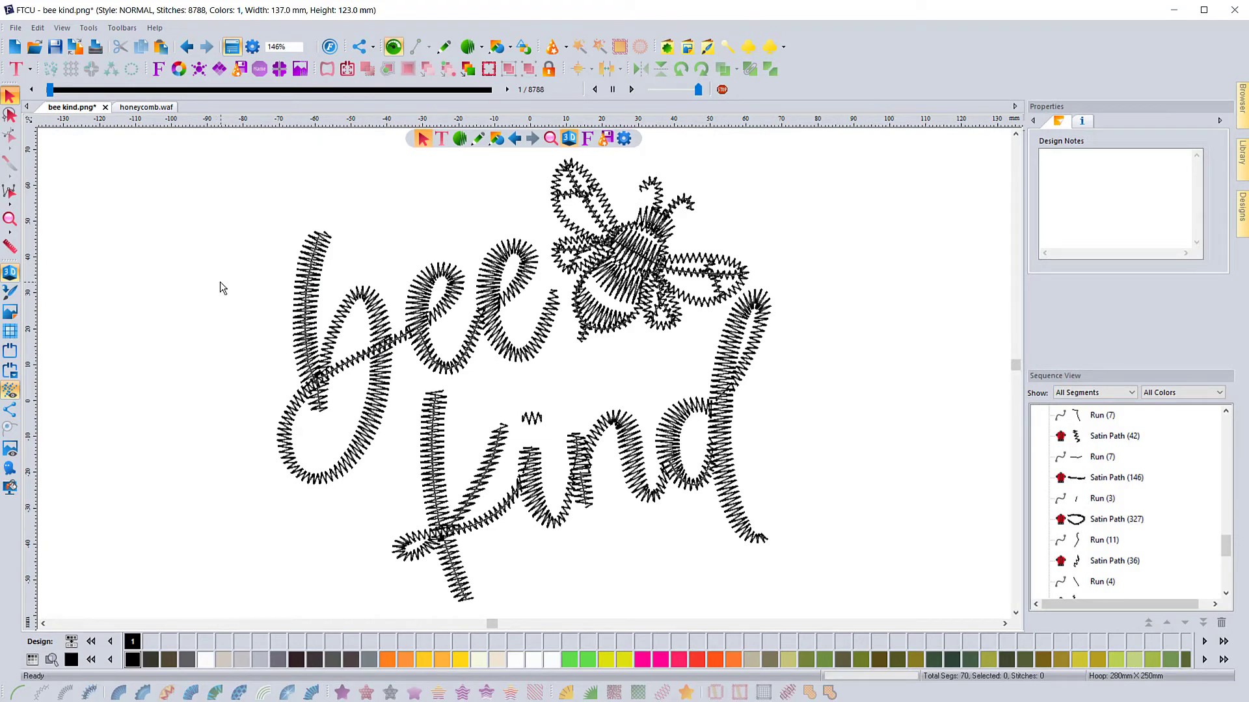
- Save the design as a Floriani WAF file named 008_Bee Kind_FN in the 008_Bee Kind folder
click(16, 28)
click(45, 110)
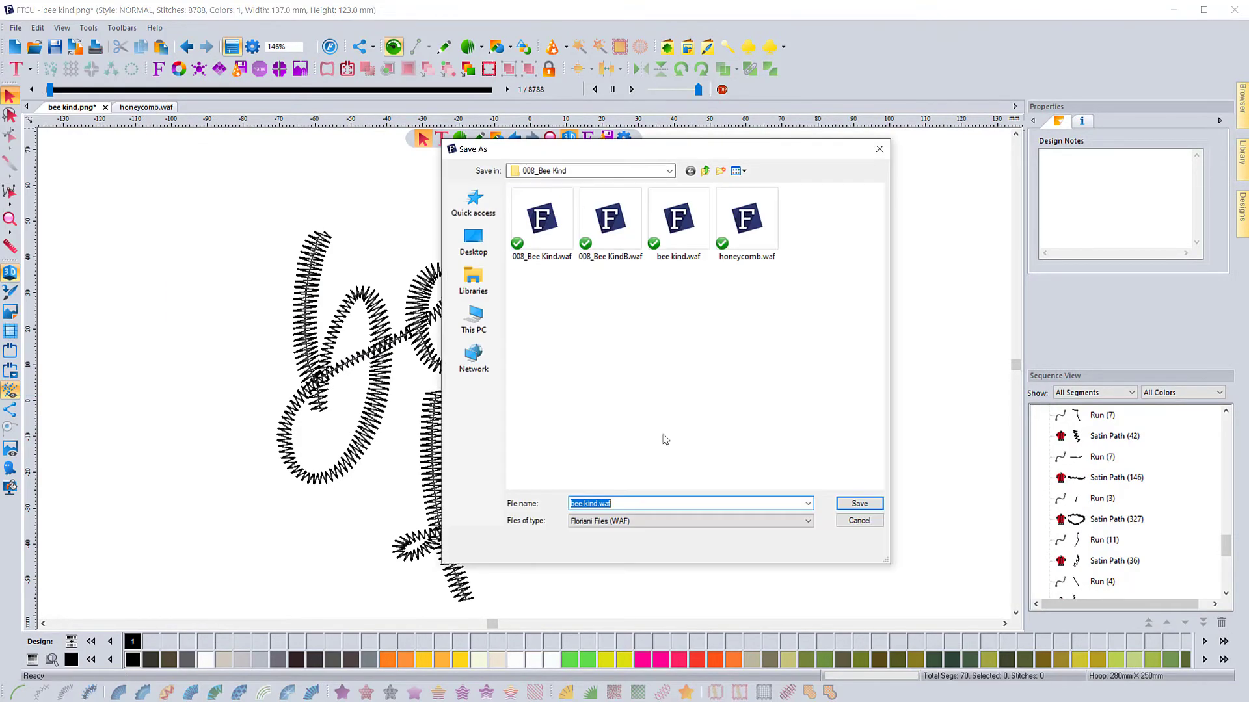
text(008_B)
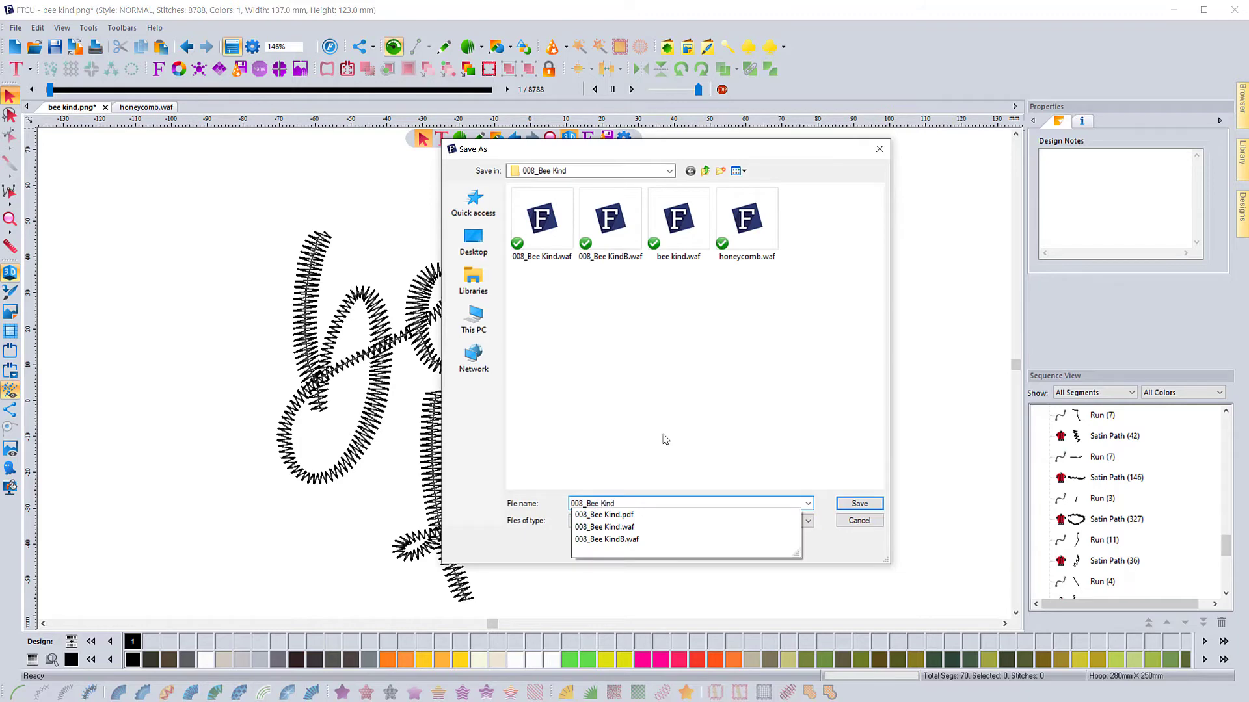
text(ee Kind_FN)
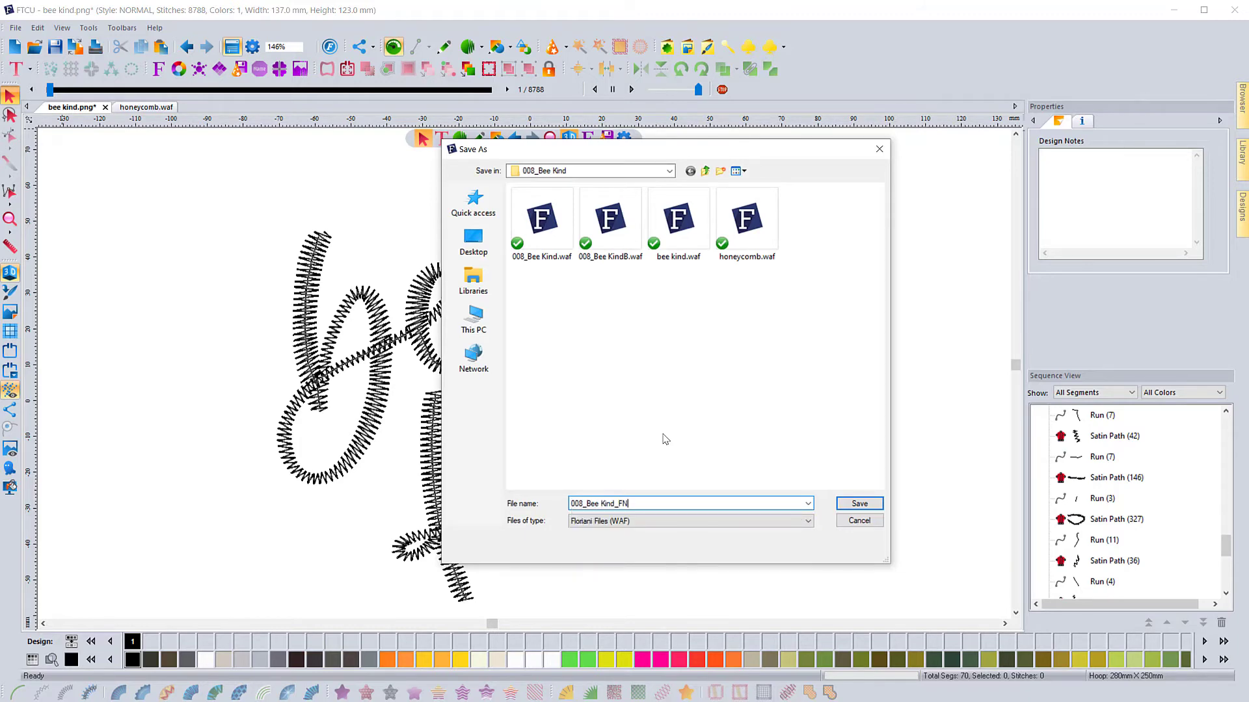
click(846, 504)
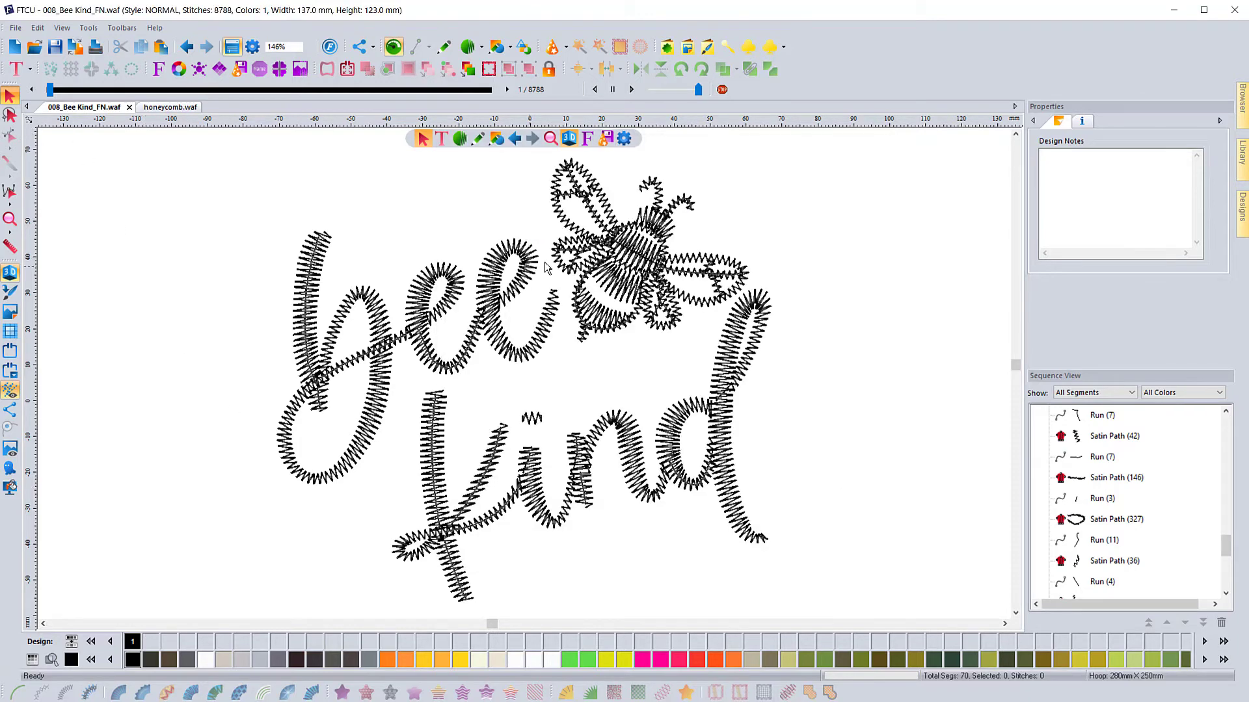
- Save a stitch-file copy in Tajima (DST) format named 008_Bee Kind.dst
click(15, 28)
click(41, 85)
click(641, 521)
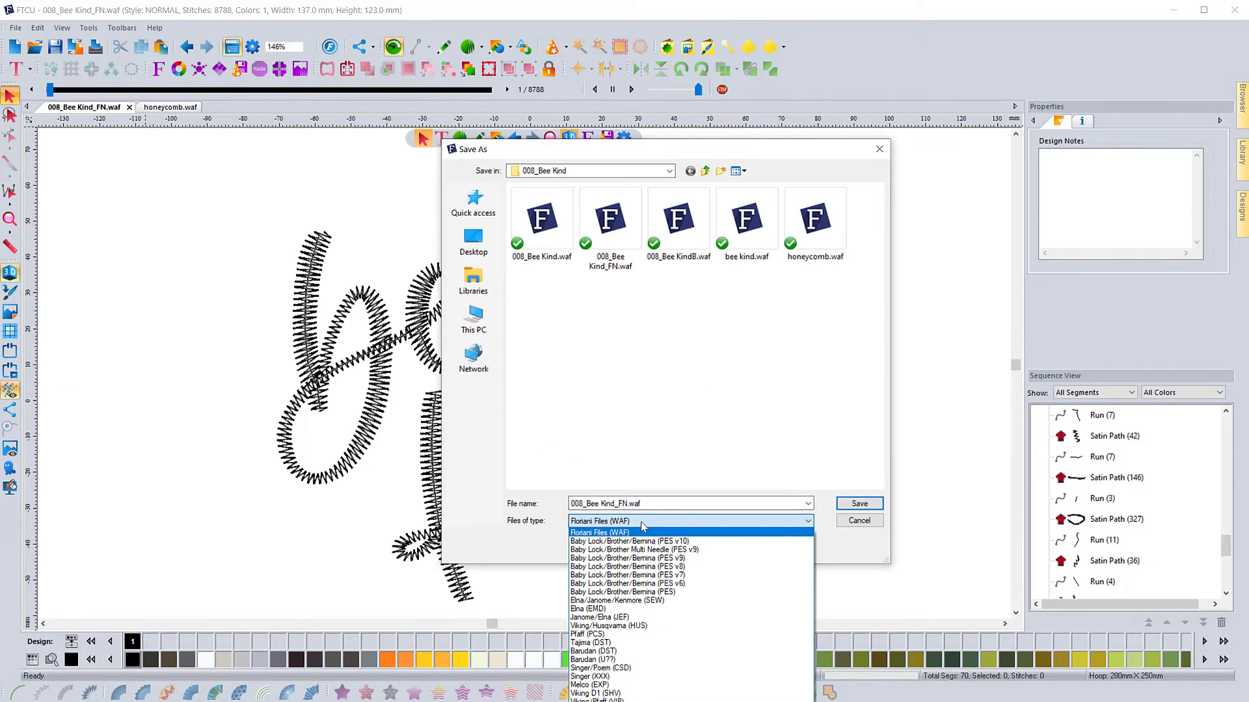
click(629, 643)
click(627, 504)
key(BackSpace)
key(BackSpace)
key(BackSpace)
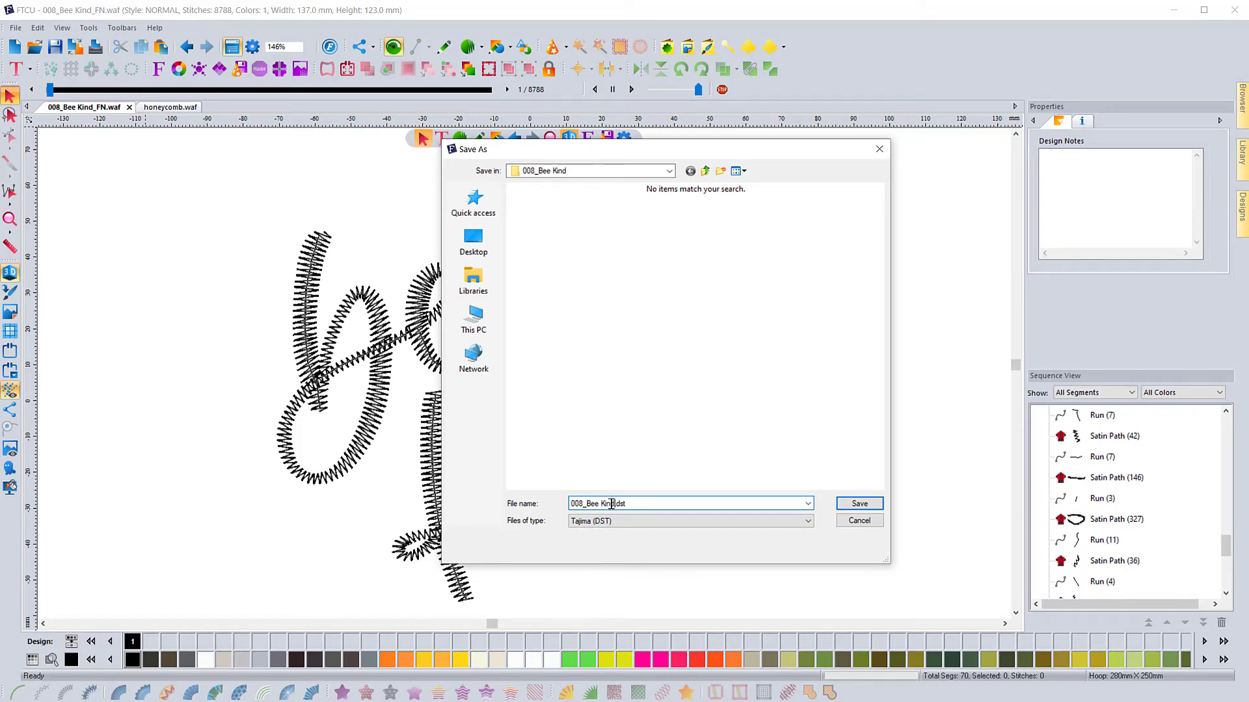
key(Return)
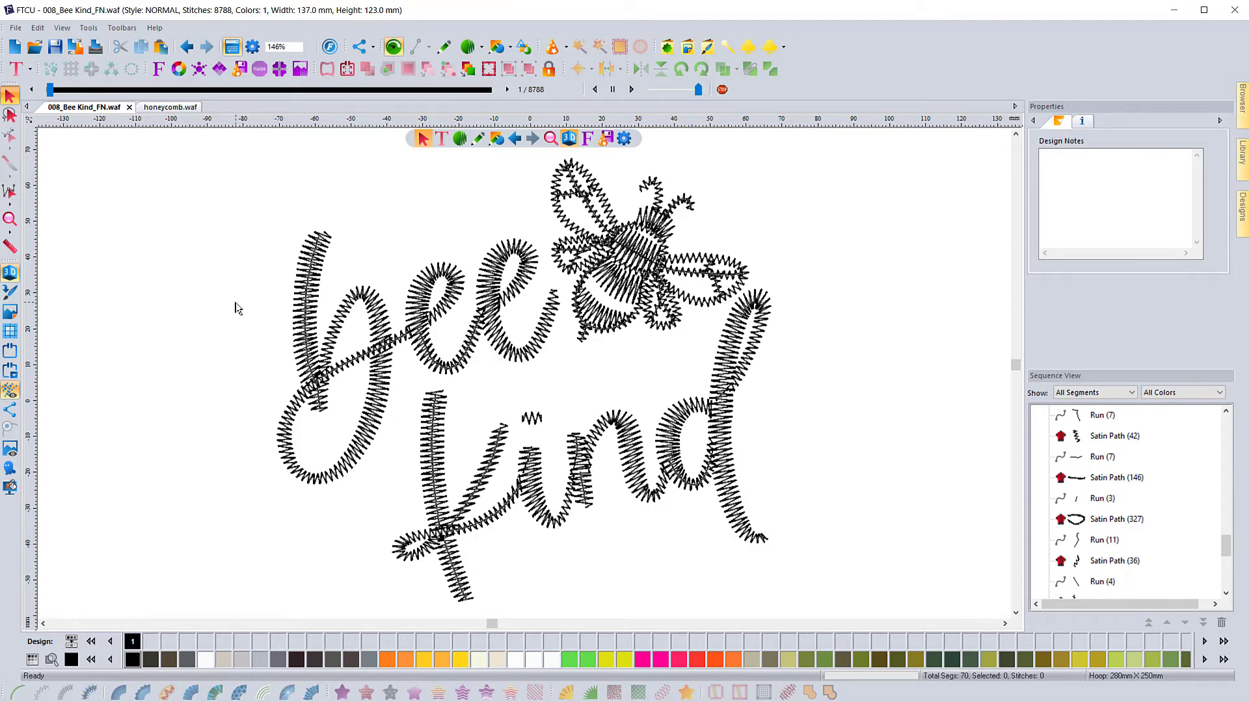
- Copy the Floriani Poly 622 Geisha honeycomb layer from honeycomb.waf and return to the 008_Bee Kind_FN design
click(170, 107)
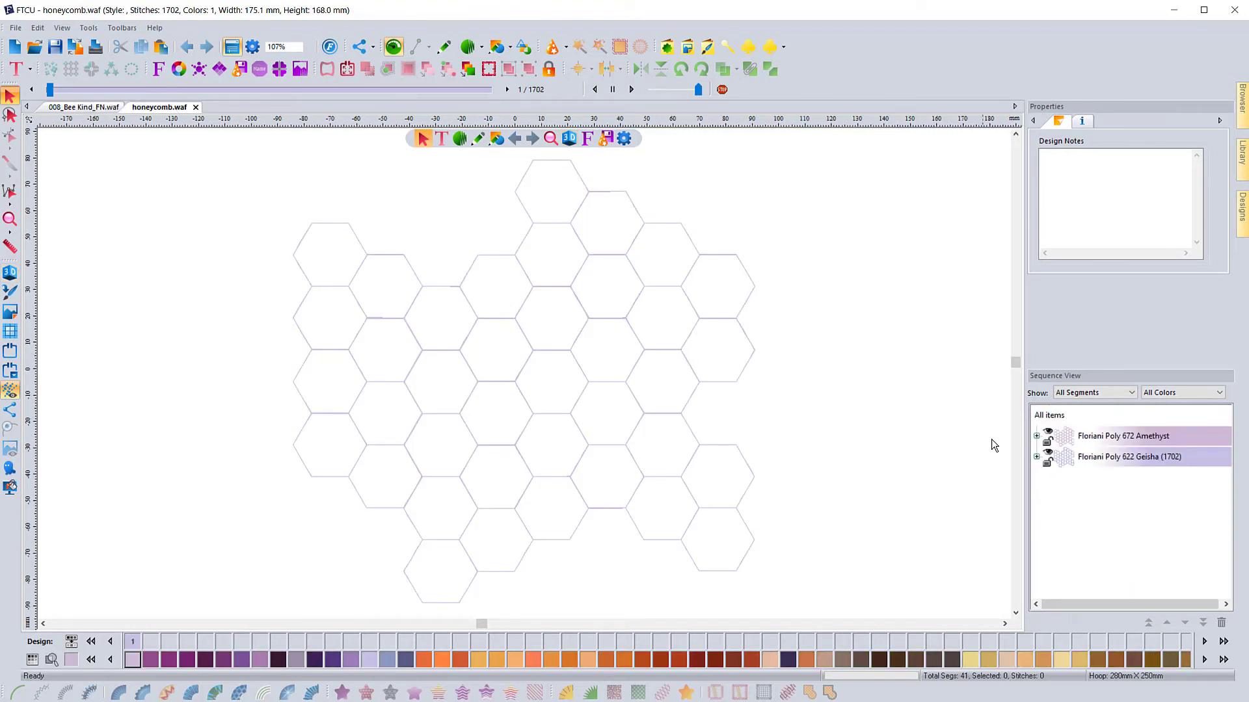
click(1097, 456)
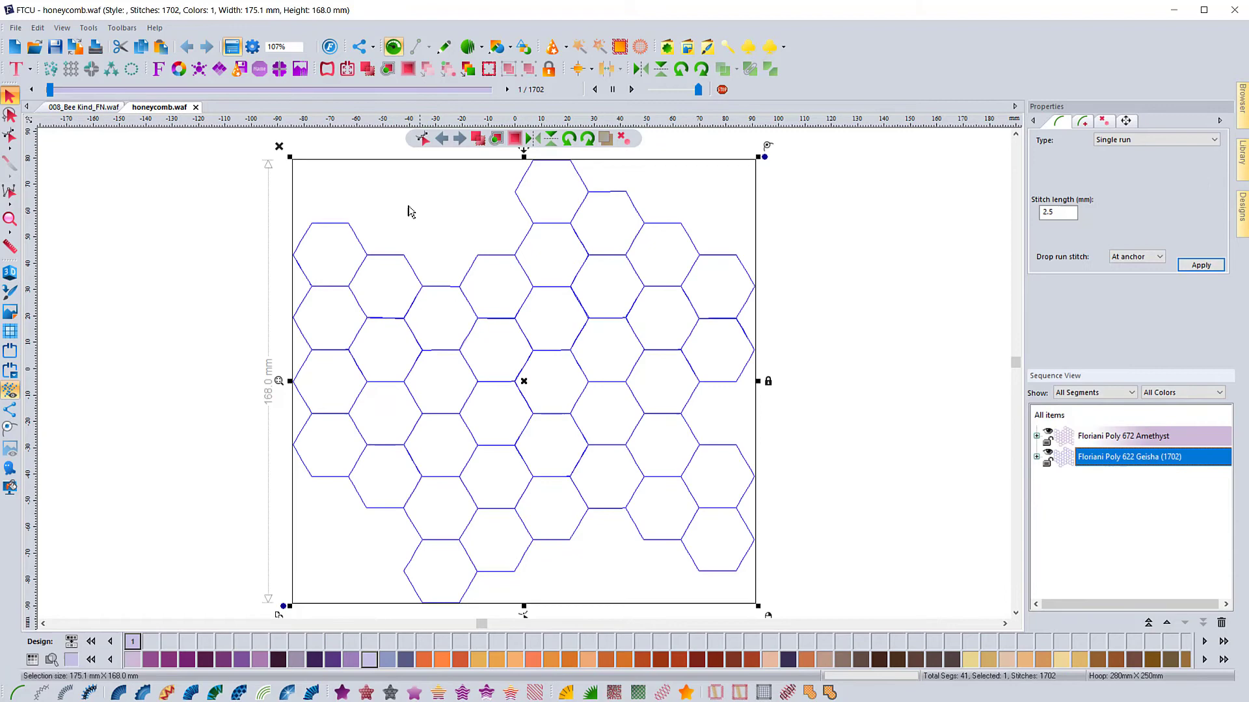
click(141, 49)
click(83, 108)
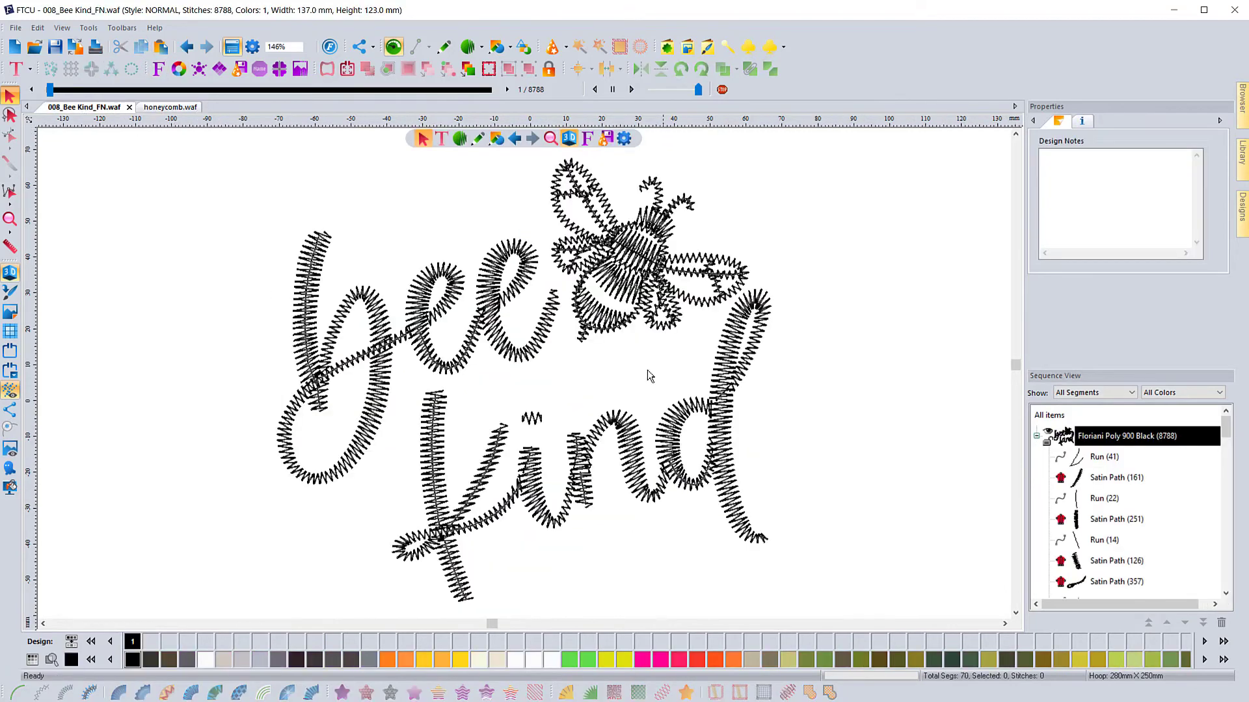
scroll(625, 369, up, 1)
scroll(626, 369, down, 2)
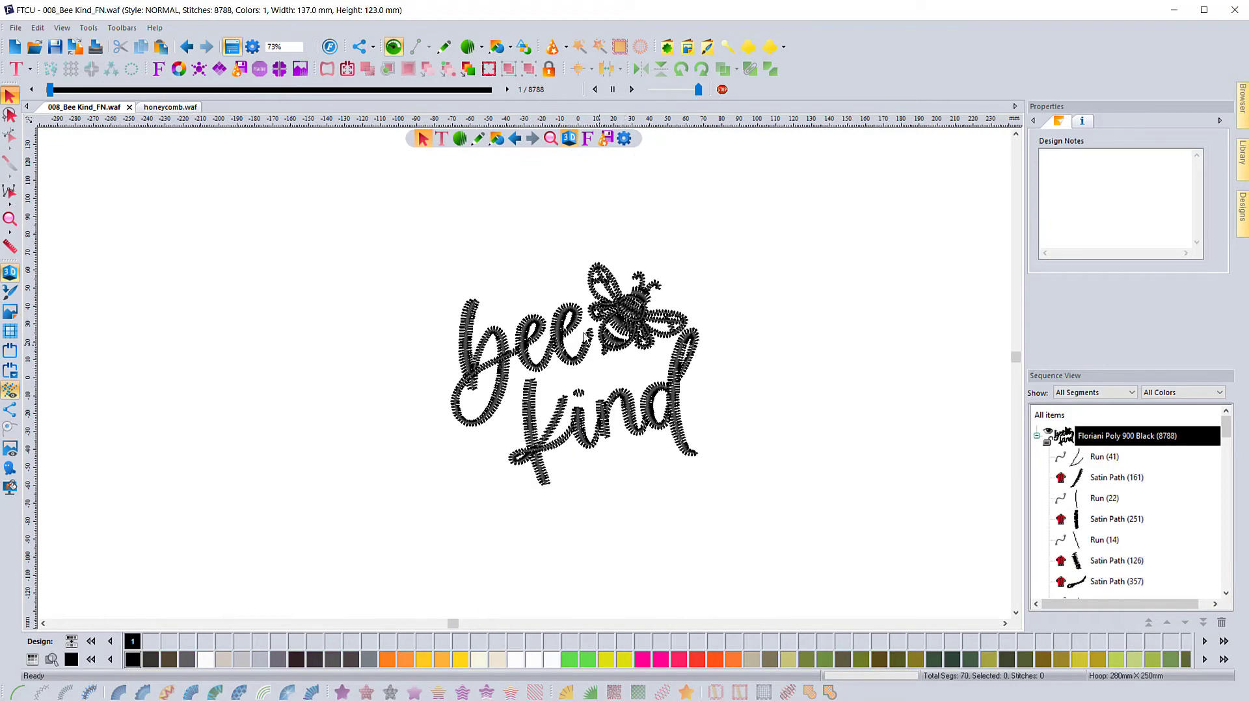
- Paste the honeycomb layer centred behind the Bee Kind lettering and move it to the start of the stitch sequence
click(160, 47)
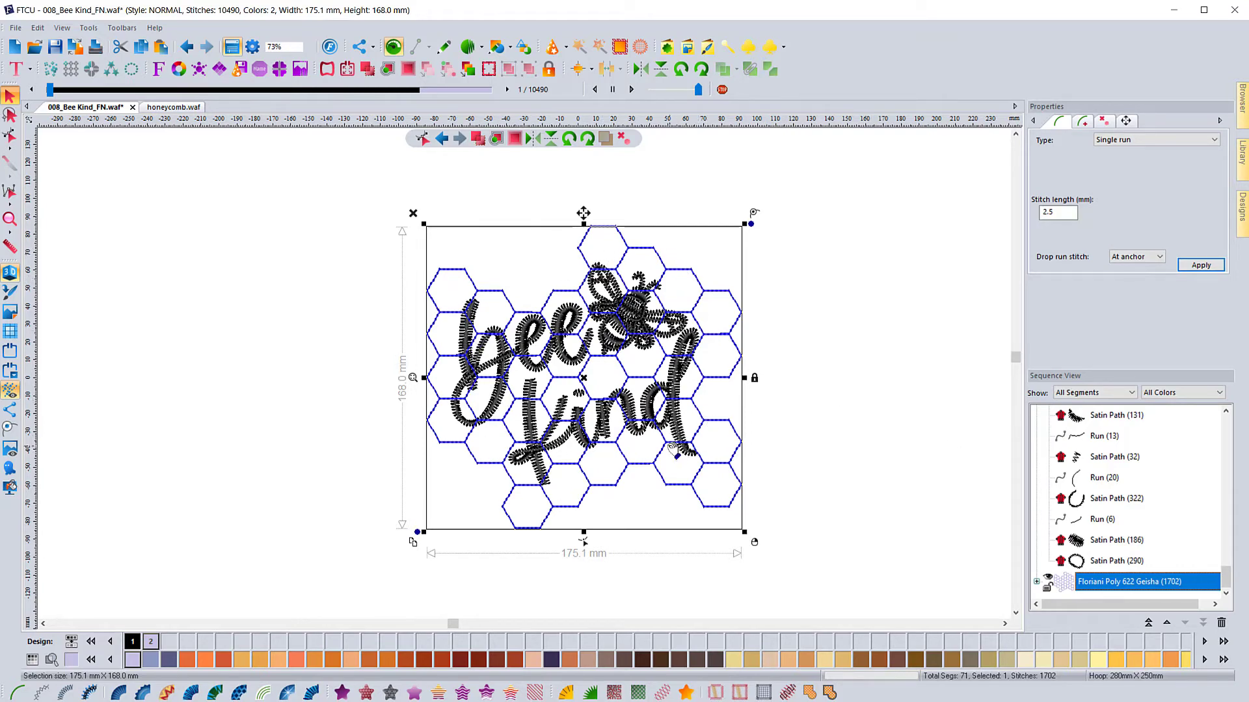
drag(584, 378, 581, 372)
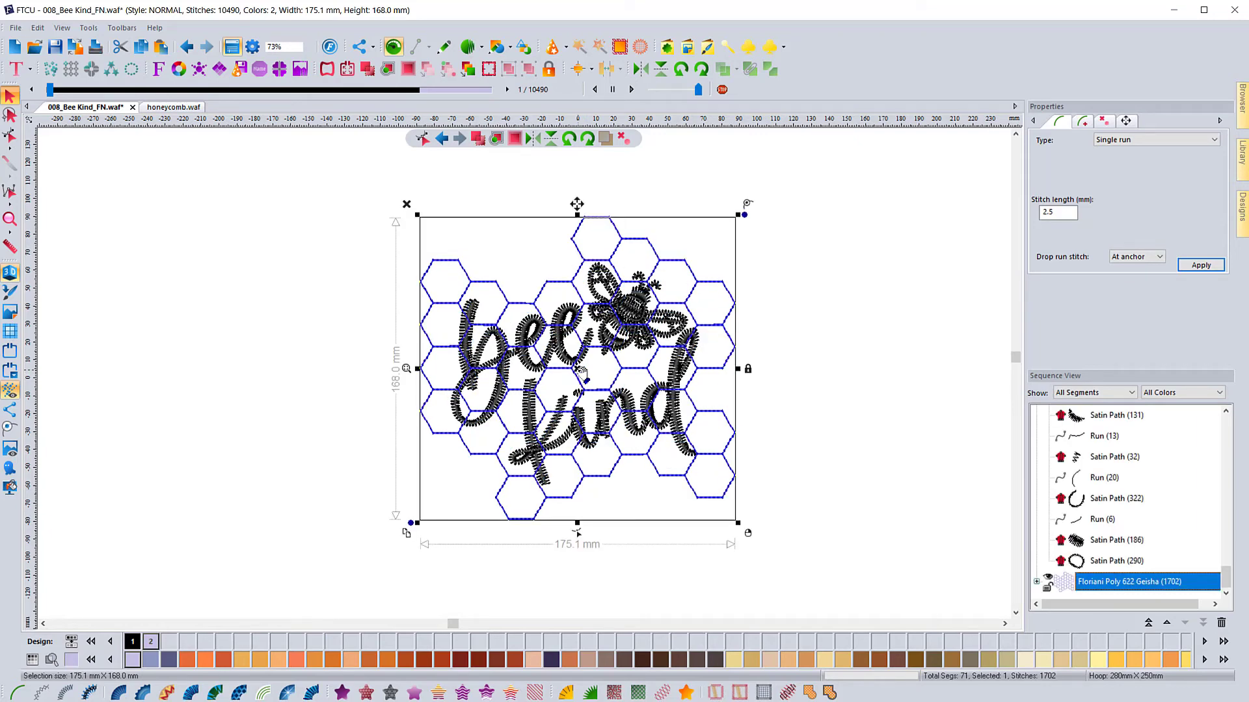
click(874, 449)
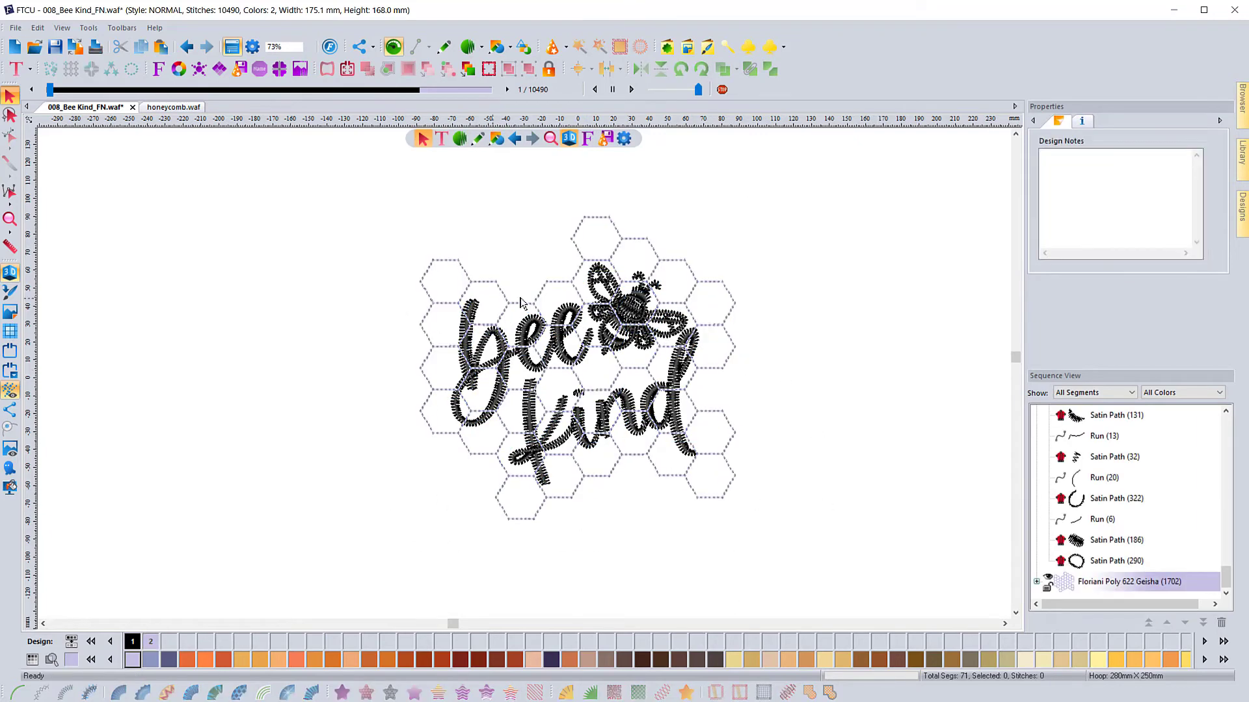
click(1129, 582)
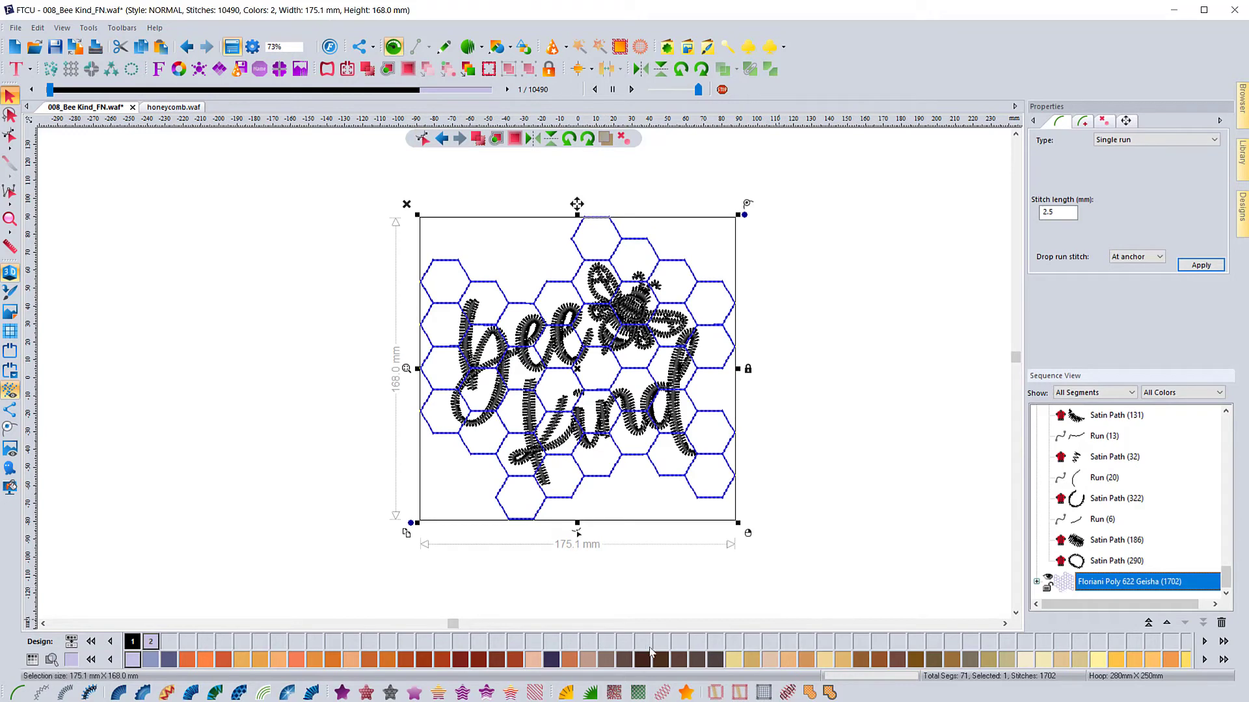
click(1149, 623)
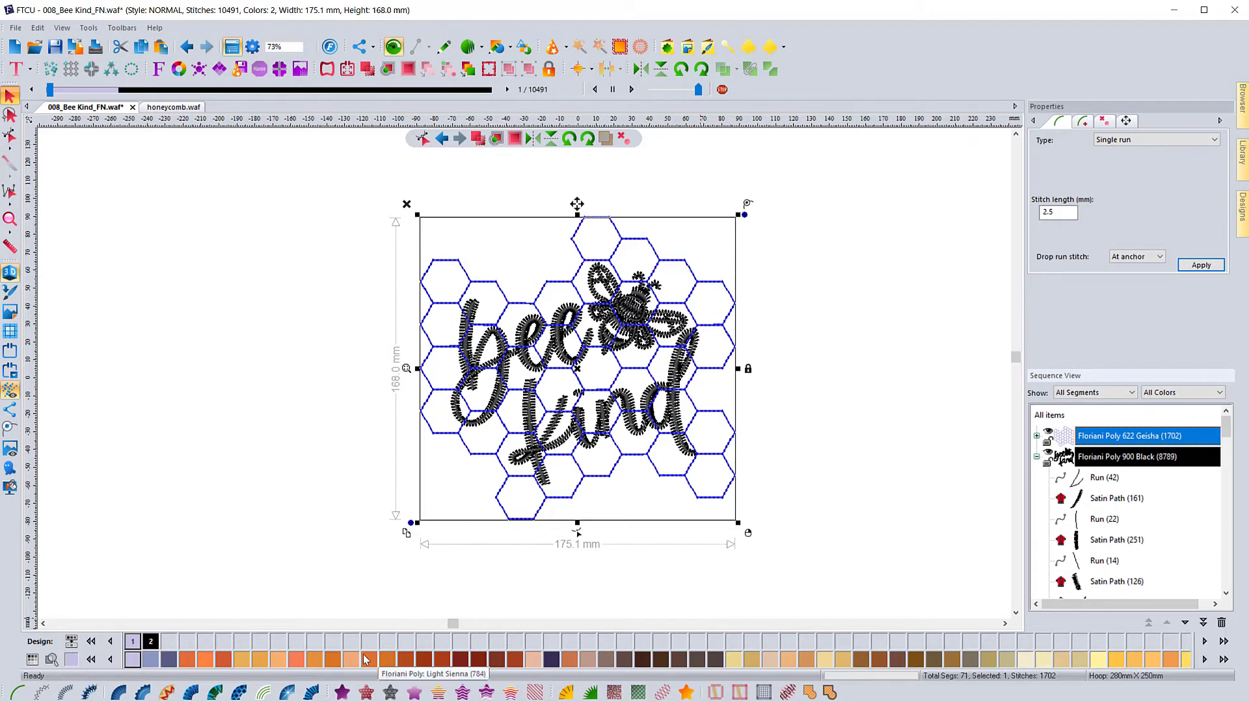
- Recolor the honeycomb layer to Floriani Poly 532 Sunrise and save the Bee Kind design
click(91, 660)
click(91, 660)
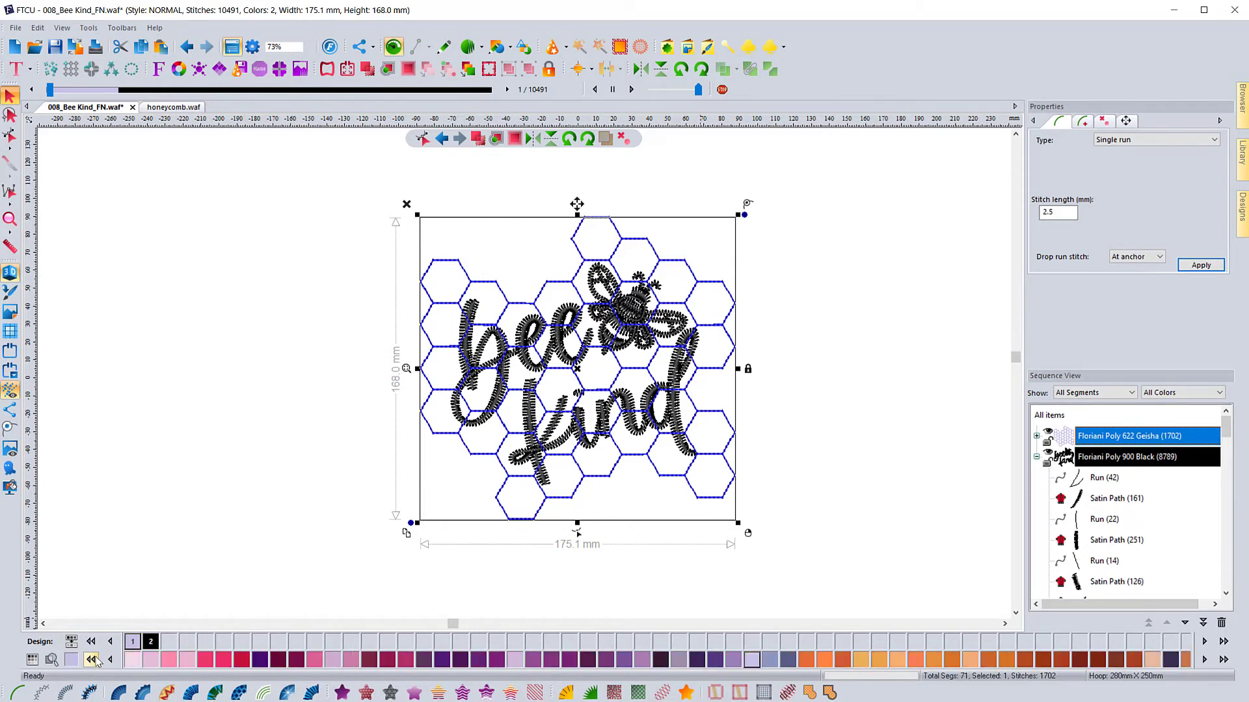
click(91, 660)
click(91, 660)
click(91, 660)
click(92, 660)
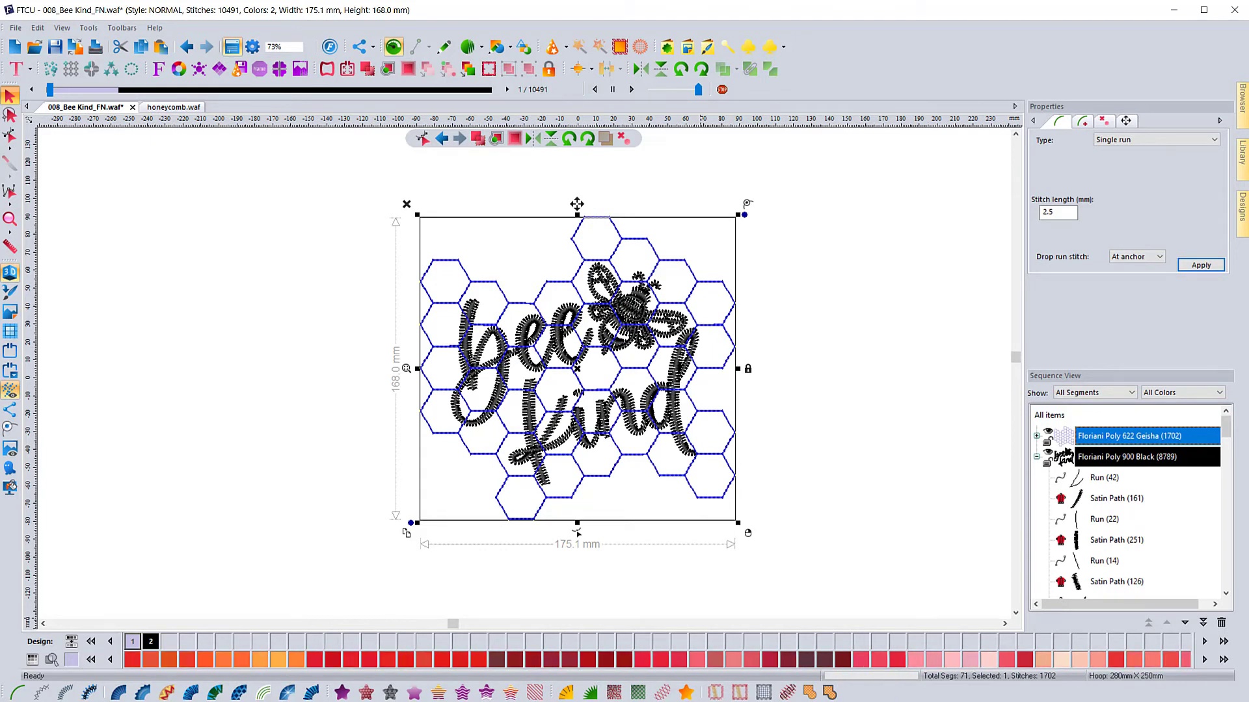
click(1223, 659)
click(1226, 660)
click(1226, 660)
click(1226, 660)
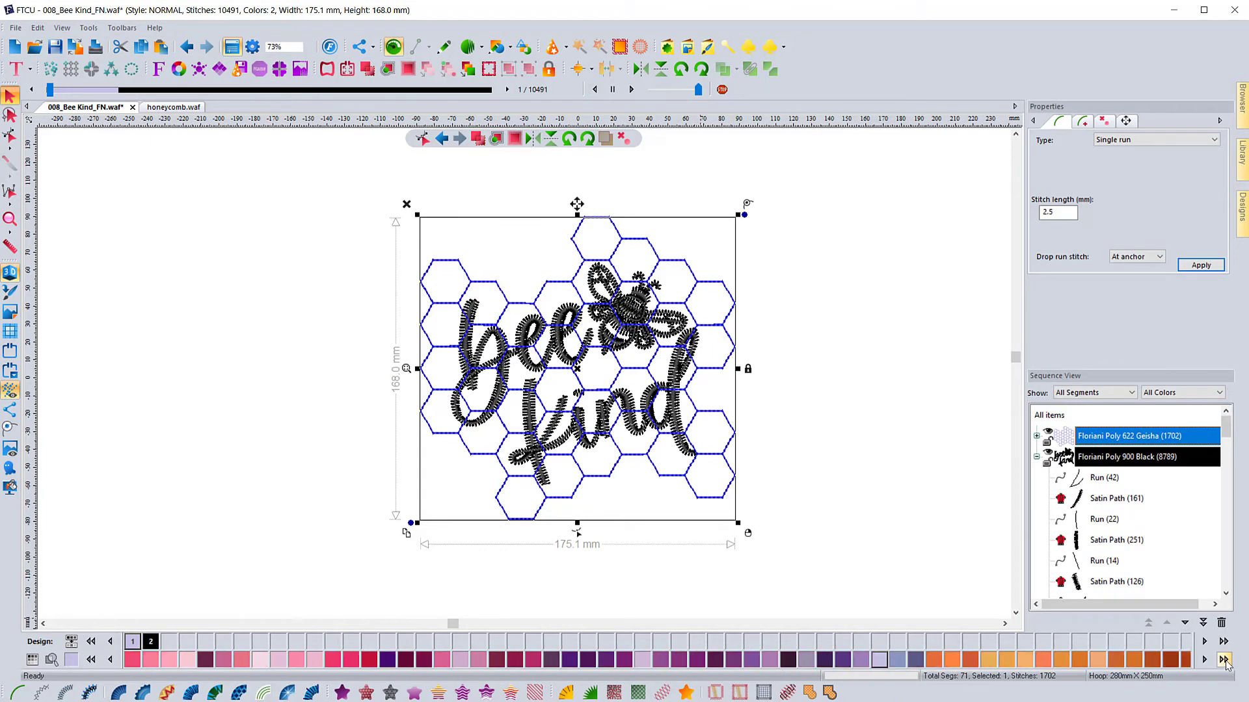
click(1226, 660)
click(1226, 660)
click(1226, 660)
click(1223, 659)
click(1223, 659)
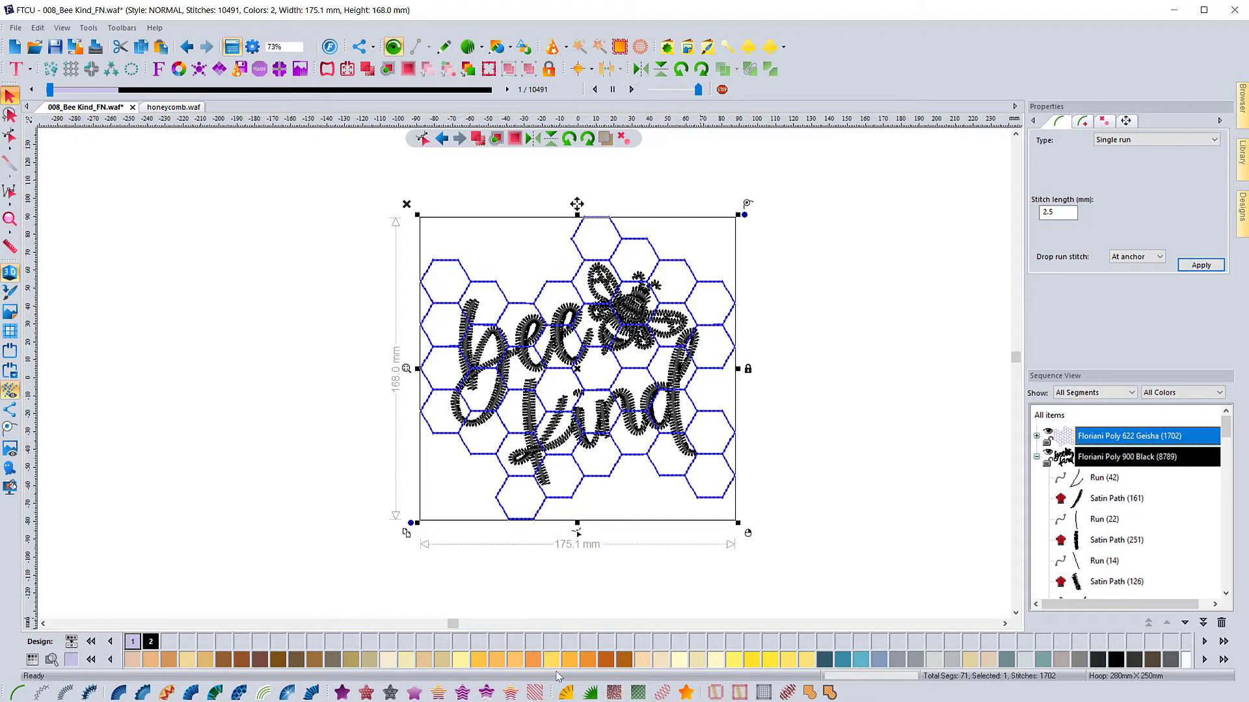
click(514, 661)
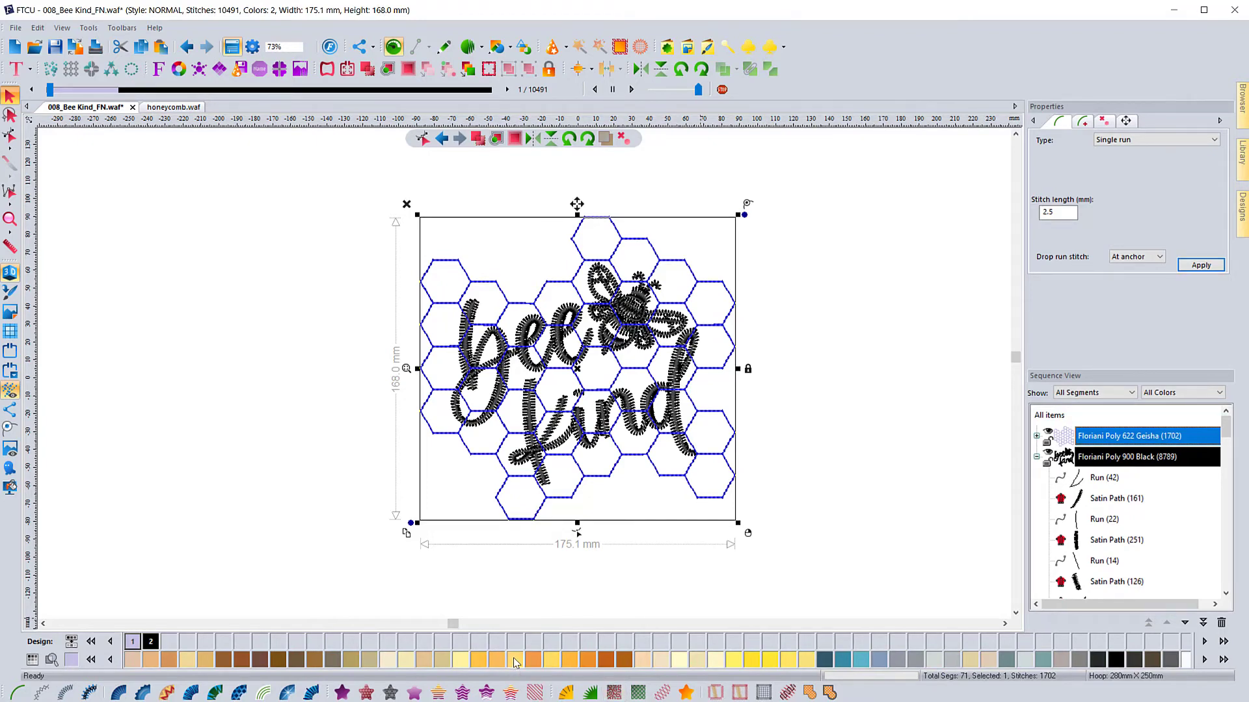
click(306, 431)
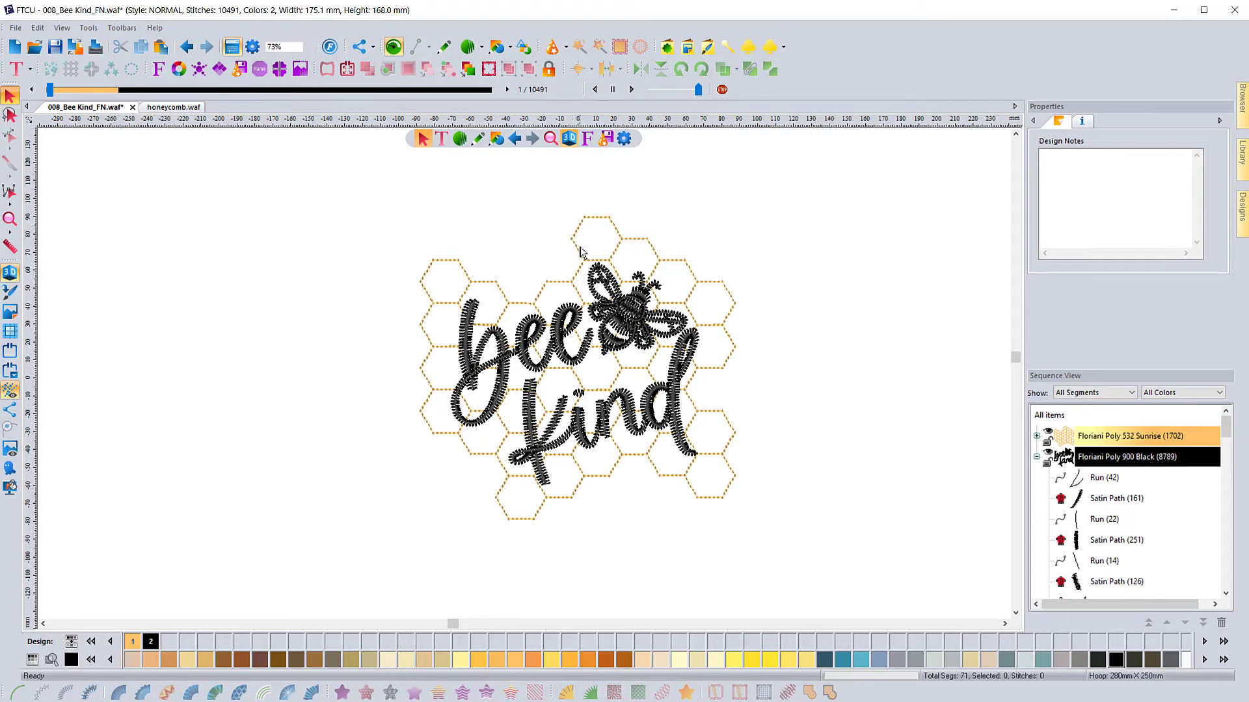
key(ctrl+s)
- In honeycomb.waf, hide the Floriani Poly 622 Geisha run layer and select one hexagon in the expanded Floriani Poly 672 Amethyst artwork layer
click(173, 107)
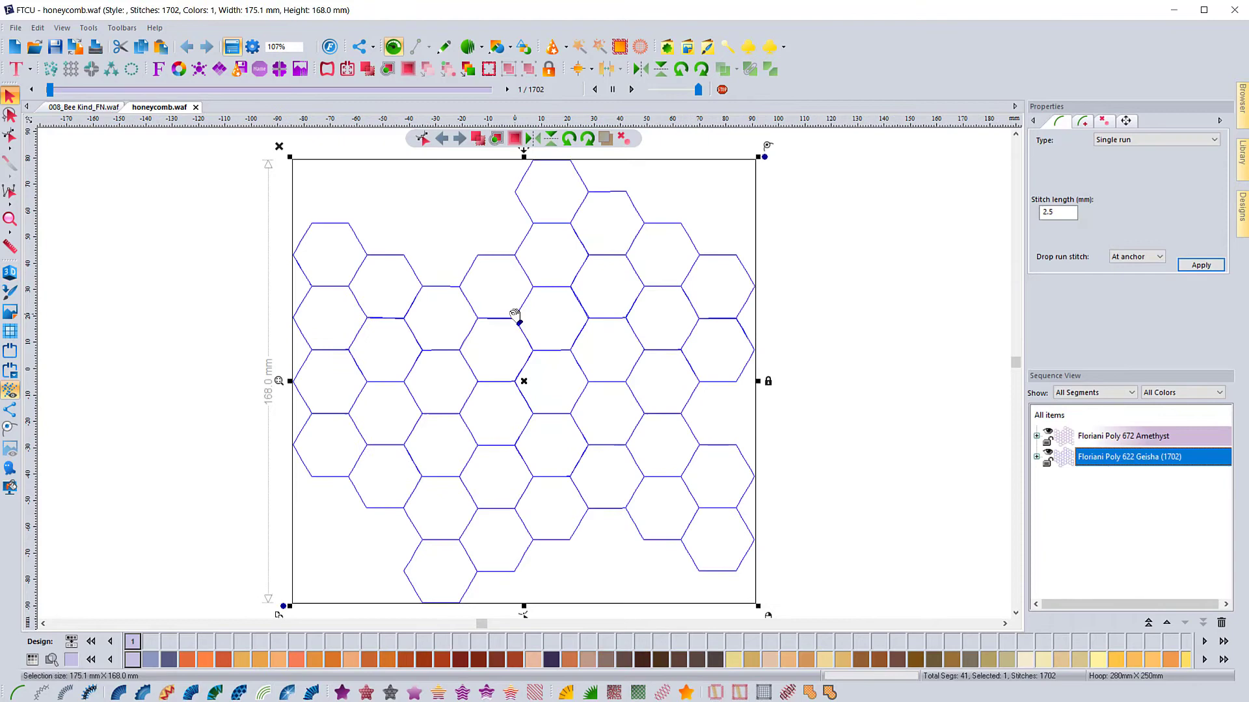
click(231, 205)
click(329, 222)
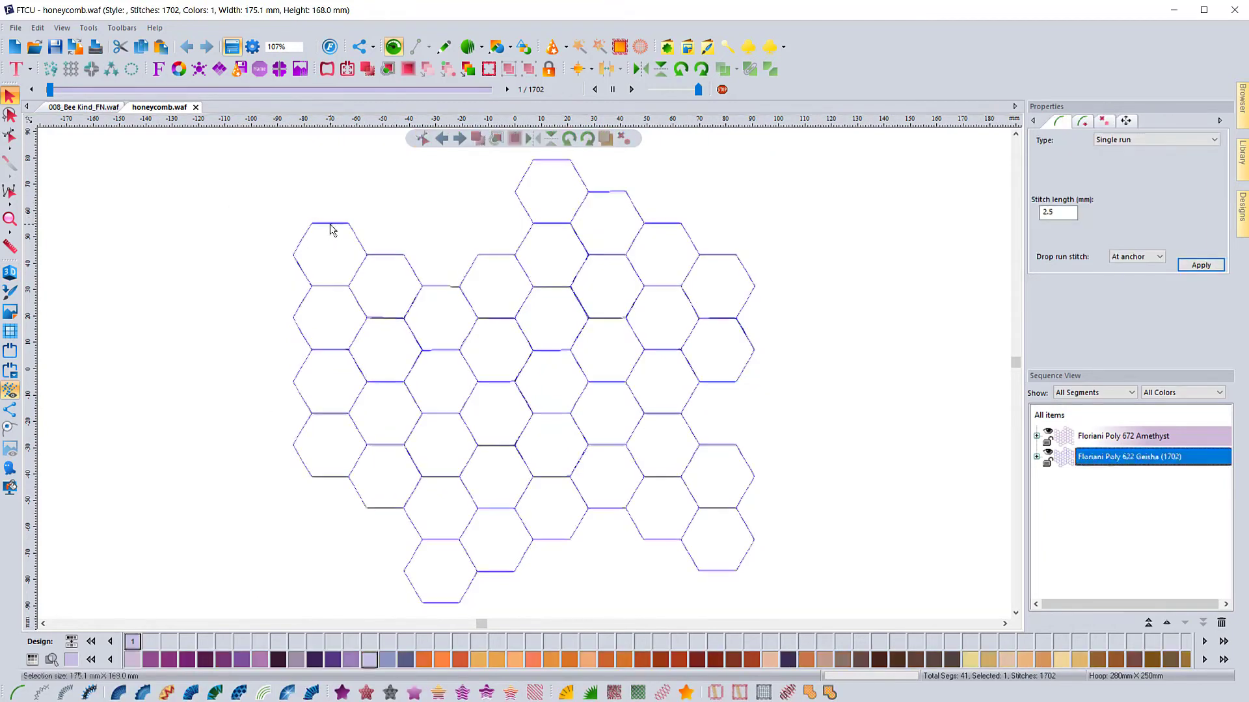
click(1047, 452)
click(1037, 436)
scroll(1077, 455, down, 12)
click(1077, 455)
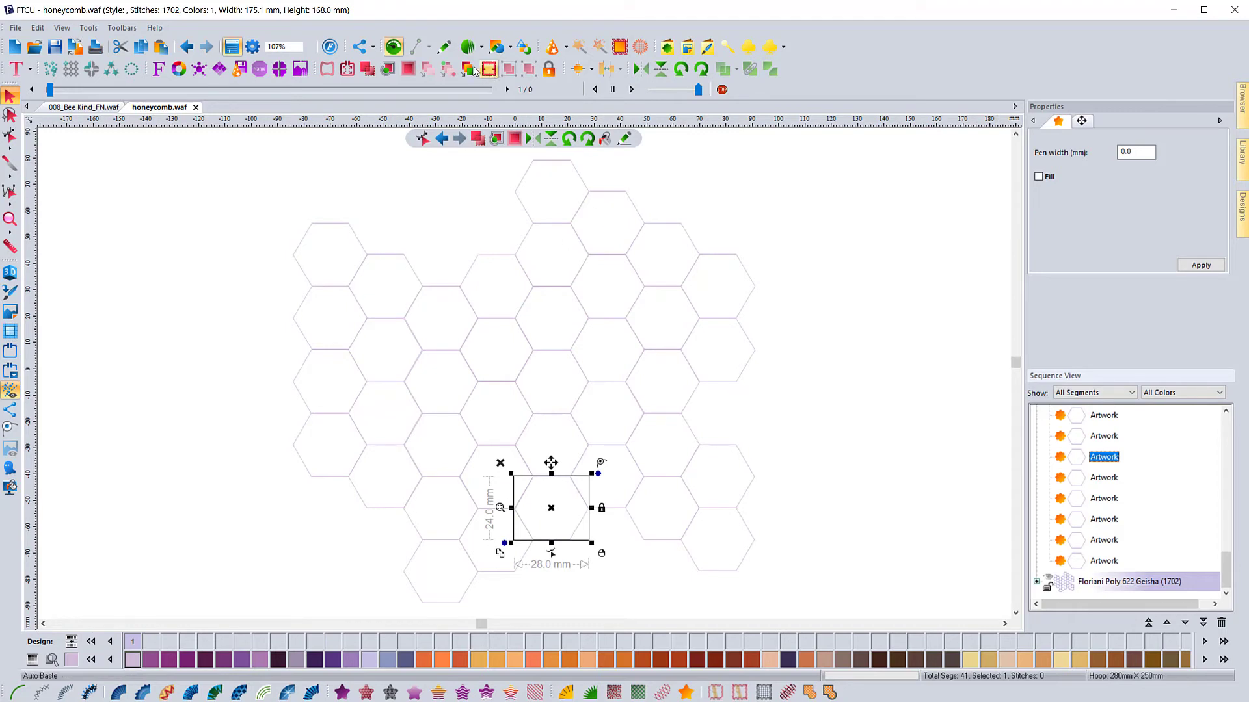
- Draw a sample hexagon shape beside the honeycomb artwork and remove it
click(510, 48)
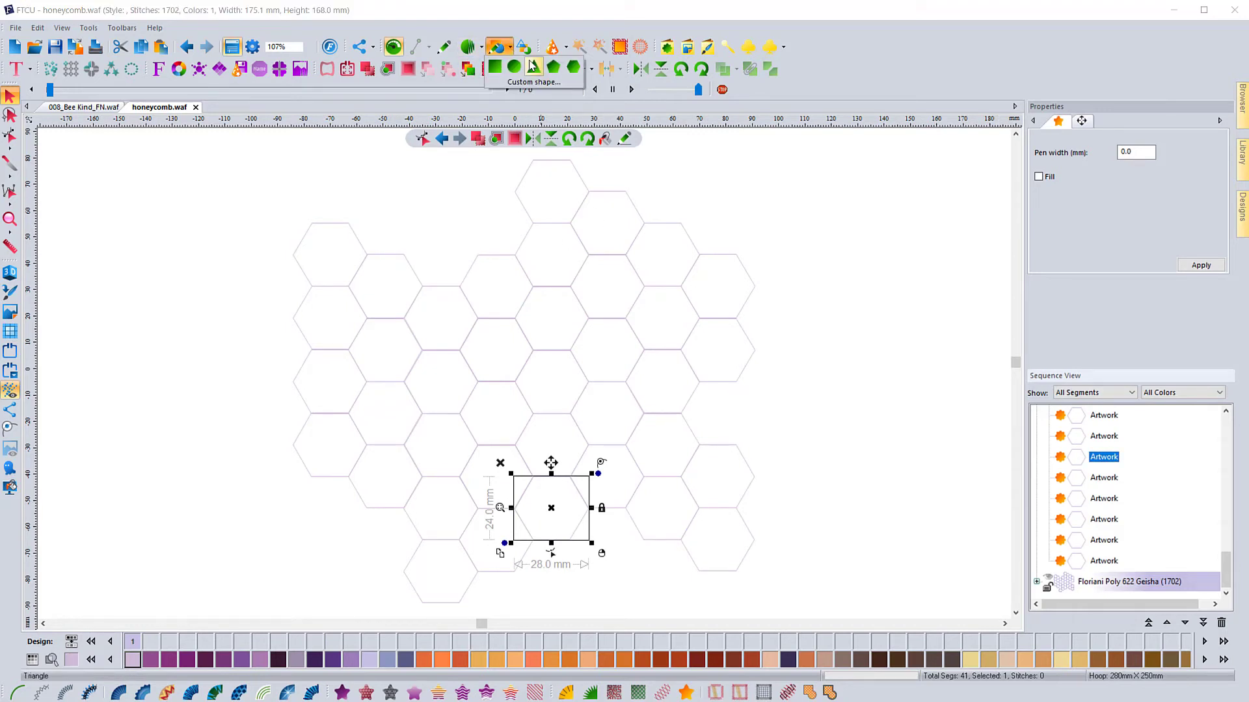
click(572, 68)
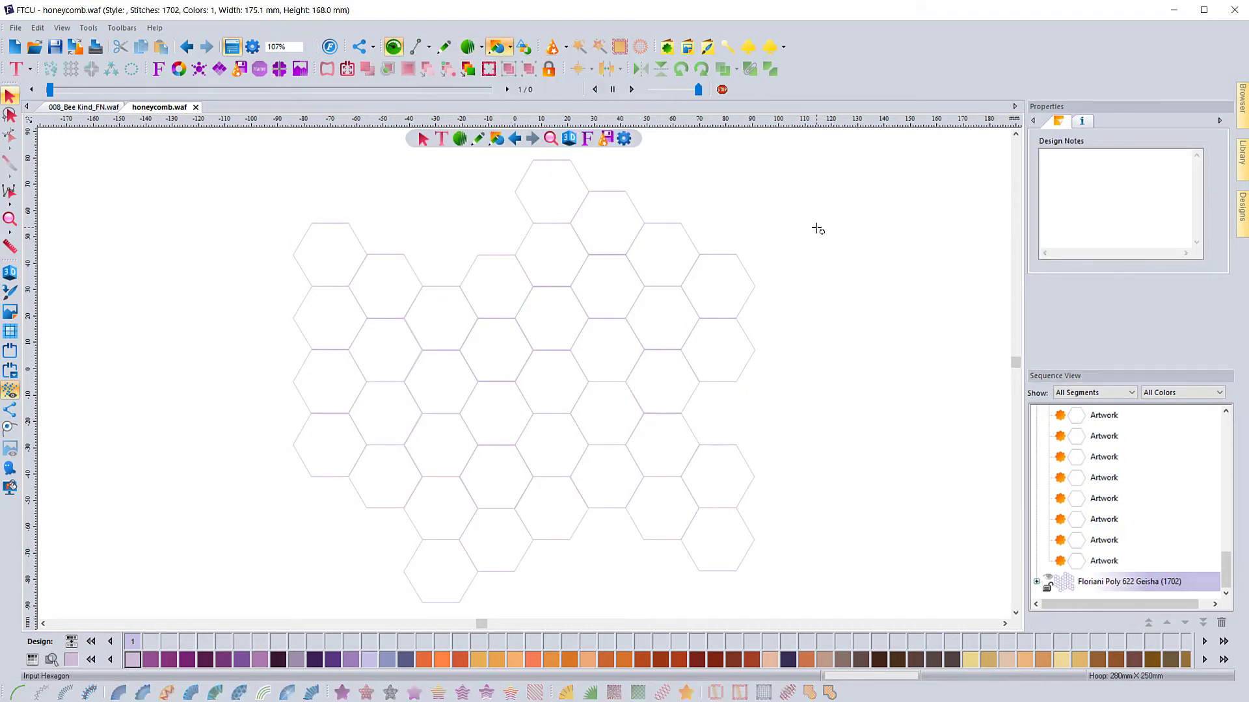
drag(817, 228, 895, 292)
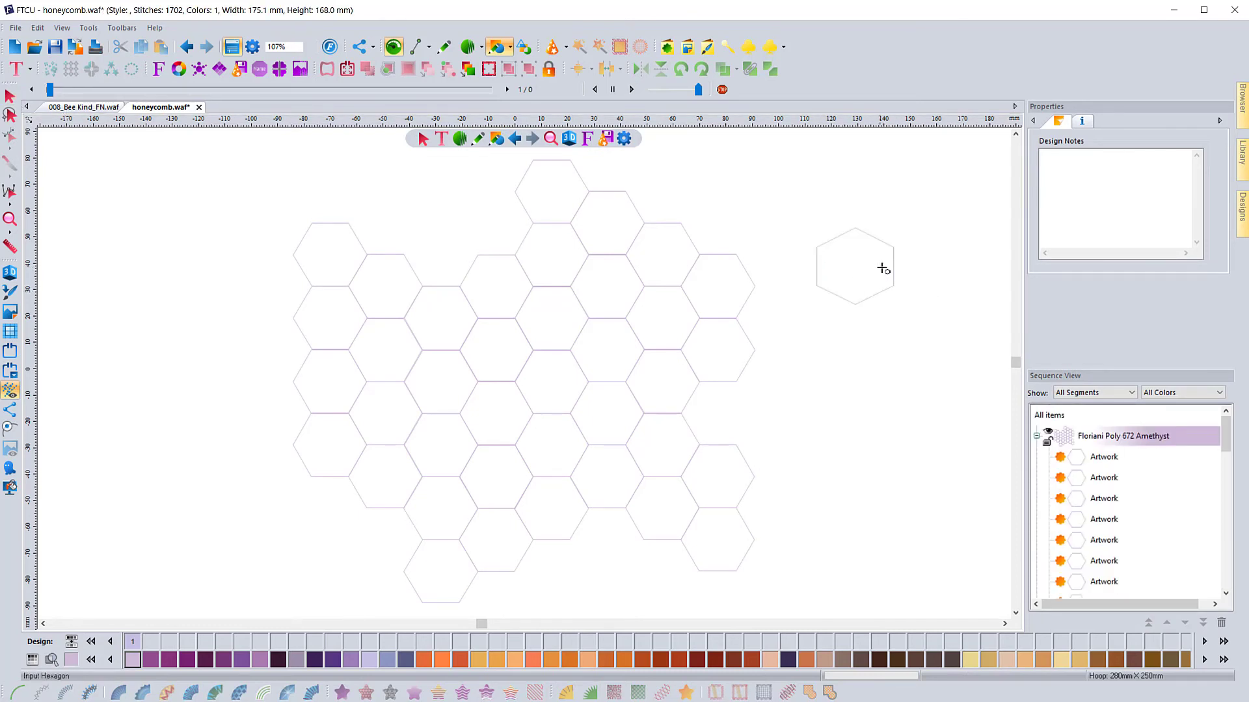
click(9, 97)
click(857, 226)
click(802, 215)
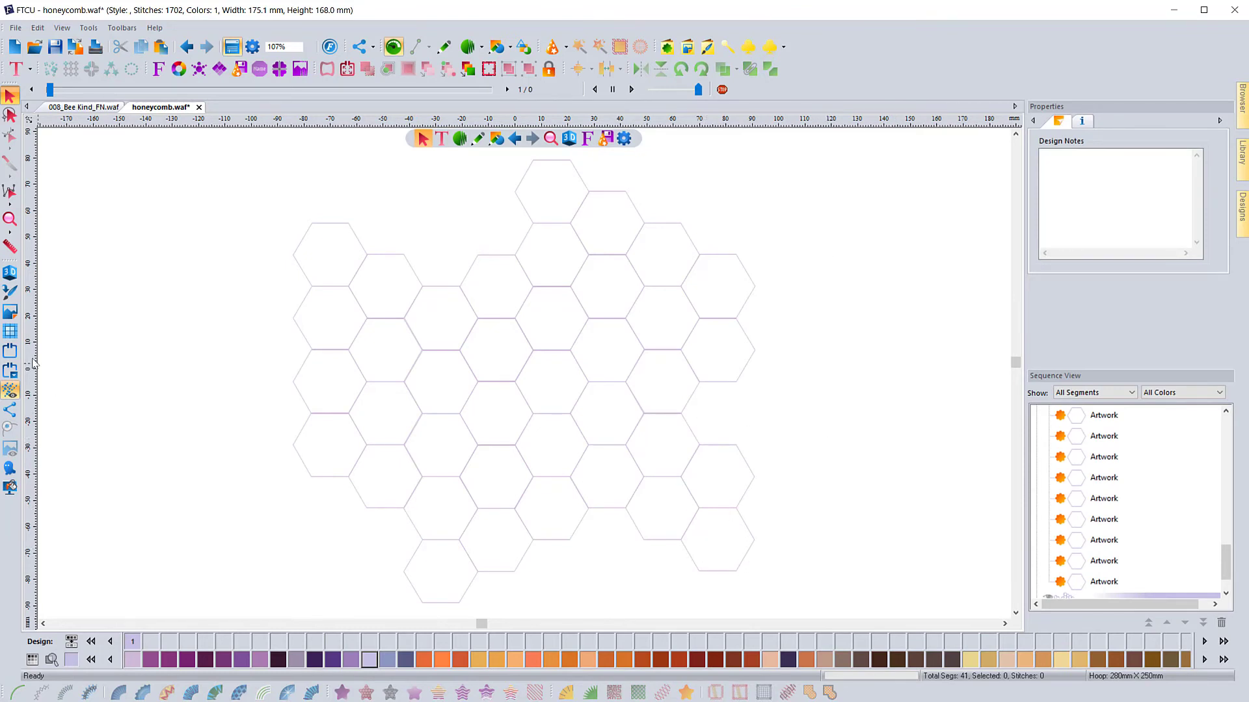
- Show the grid and place a copy of one outer honeycomb hexagon at a grid intersection up and to the left of the pattern
click(9, 331)
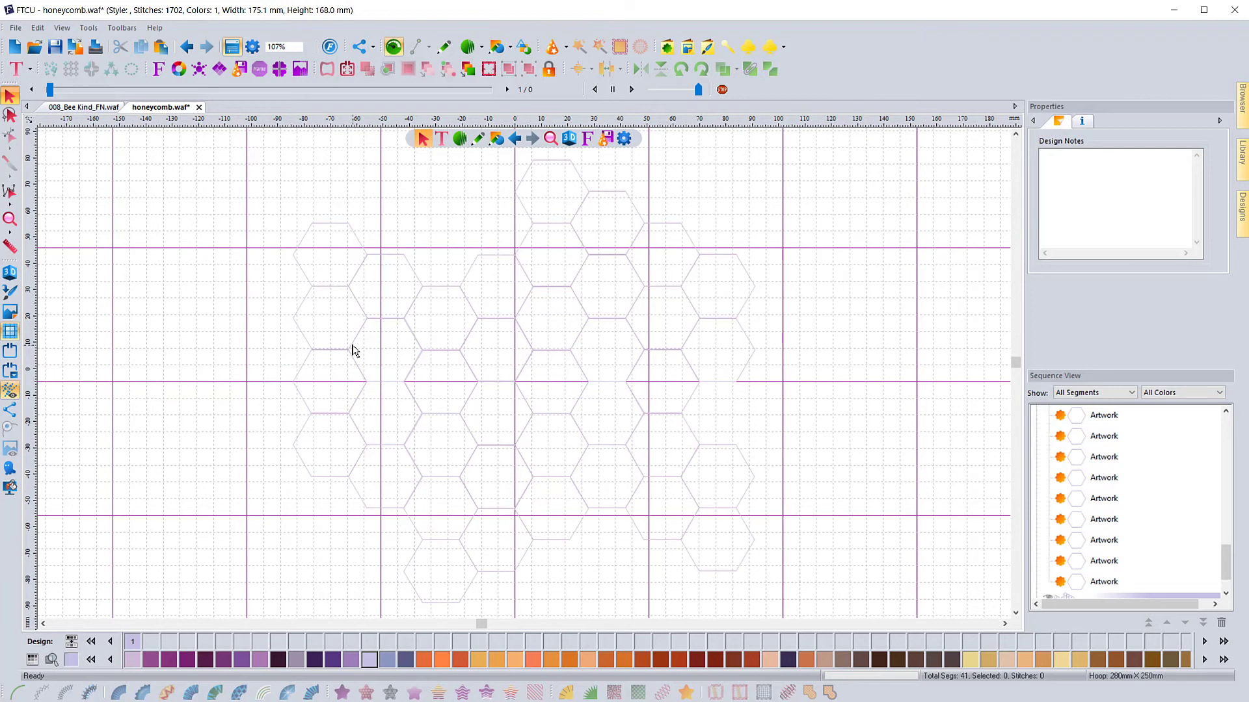
click(754, 353)
click(669, 393)
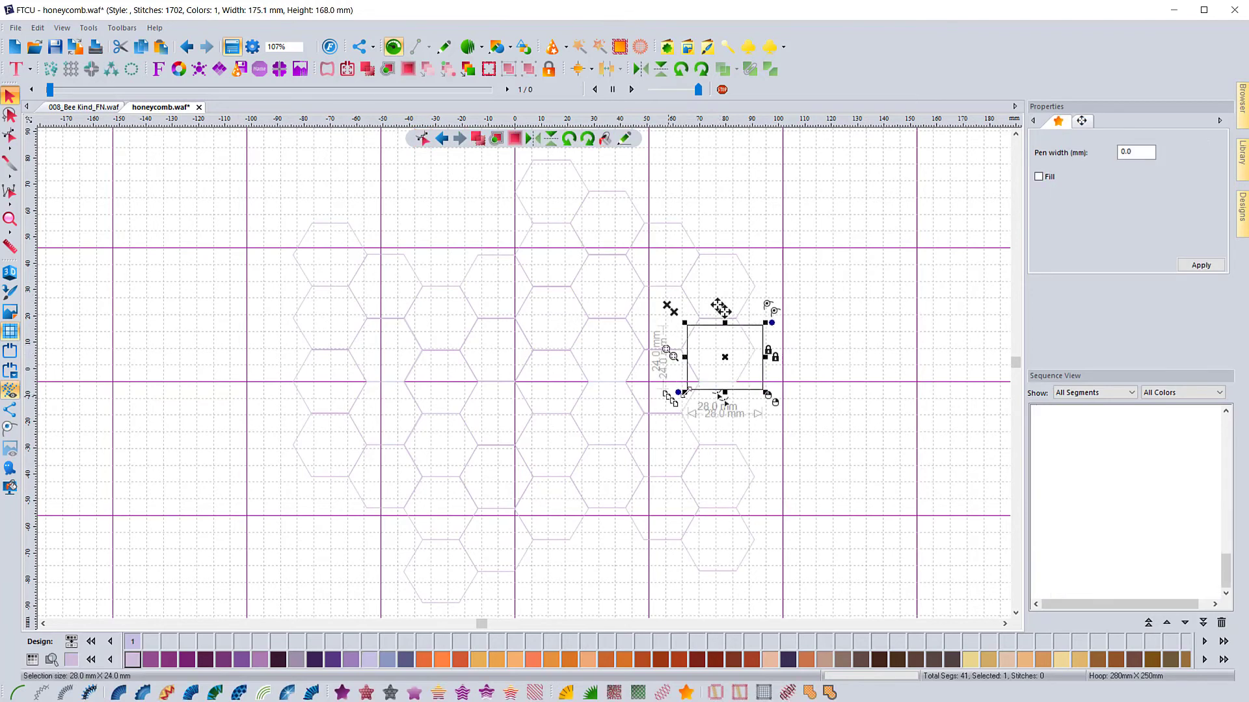
drag(728, 357, 153, 218)
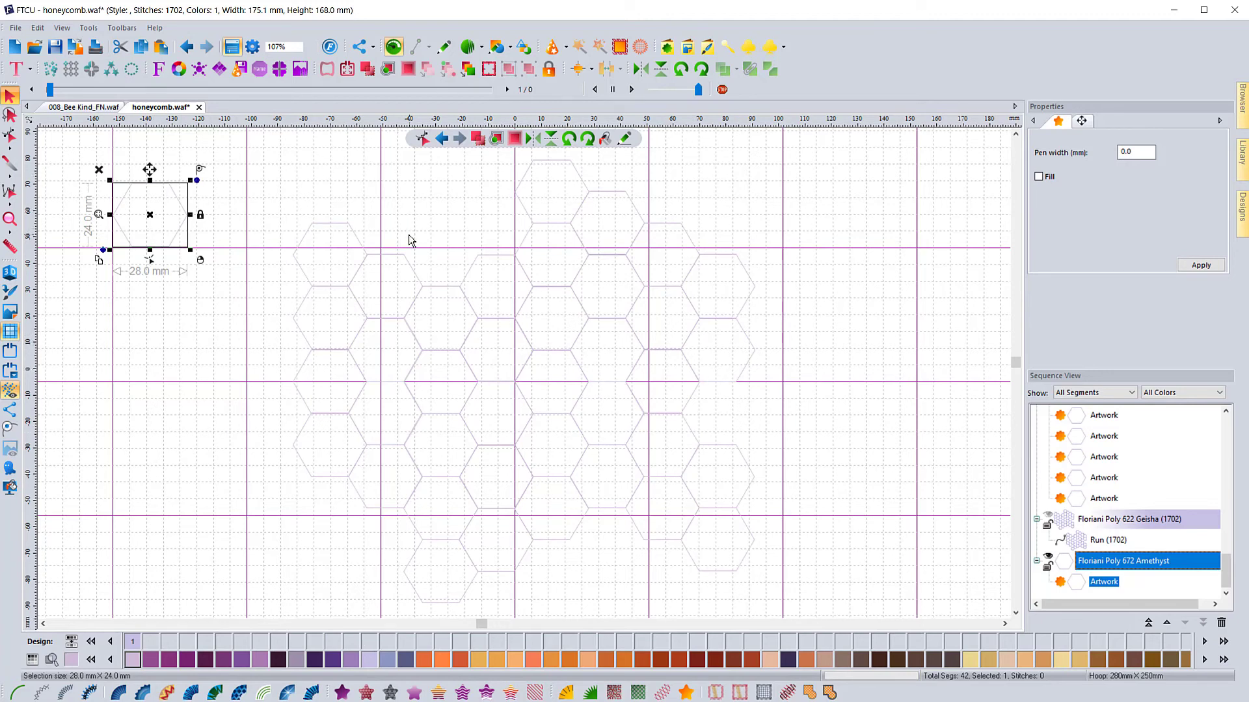
- Return to the 008_Bee Kind_FN design, play its stitch-out simulation and stop it
click(94, 107)
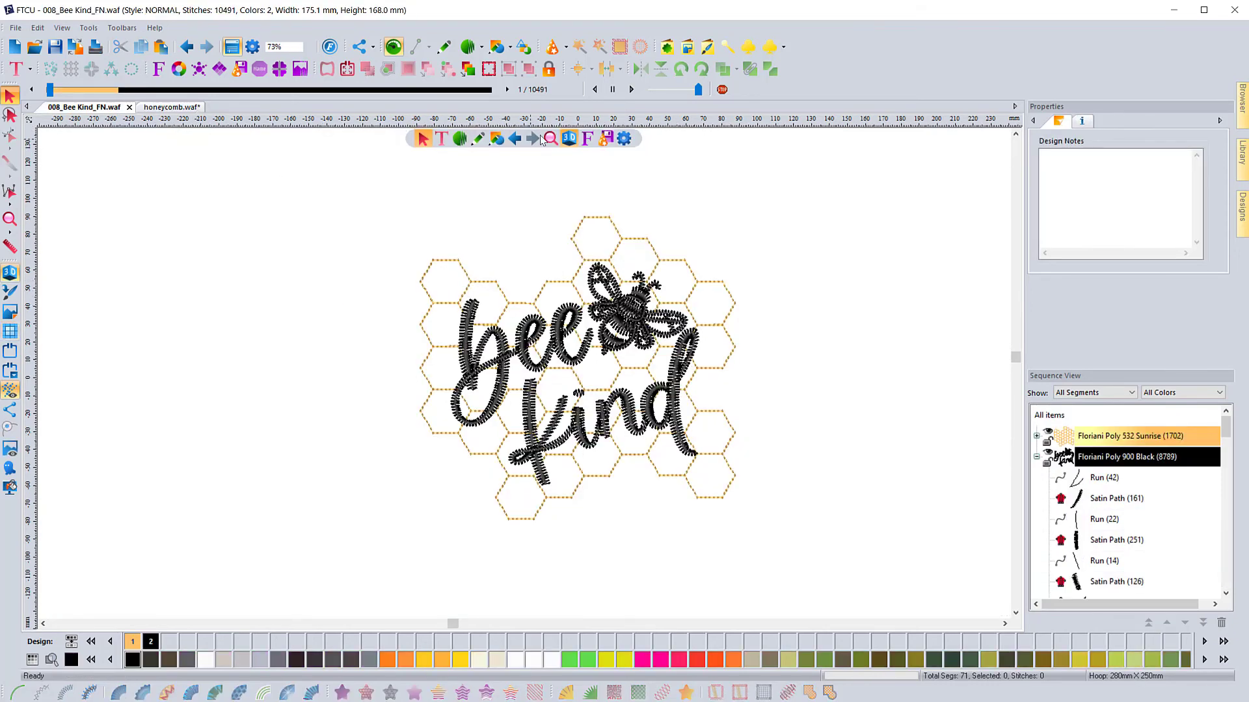
click(630, 89)
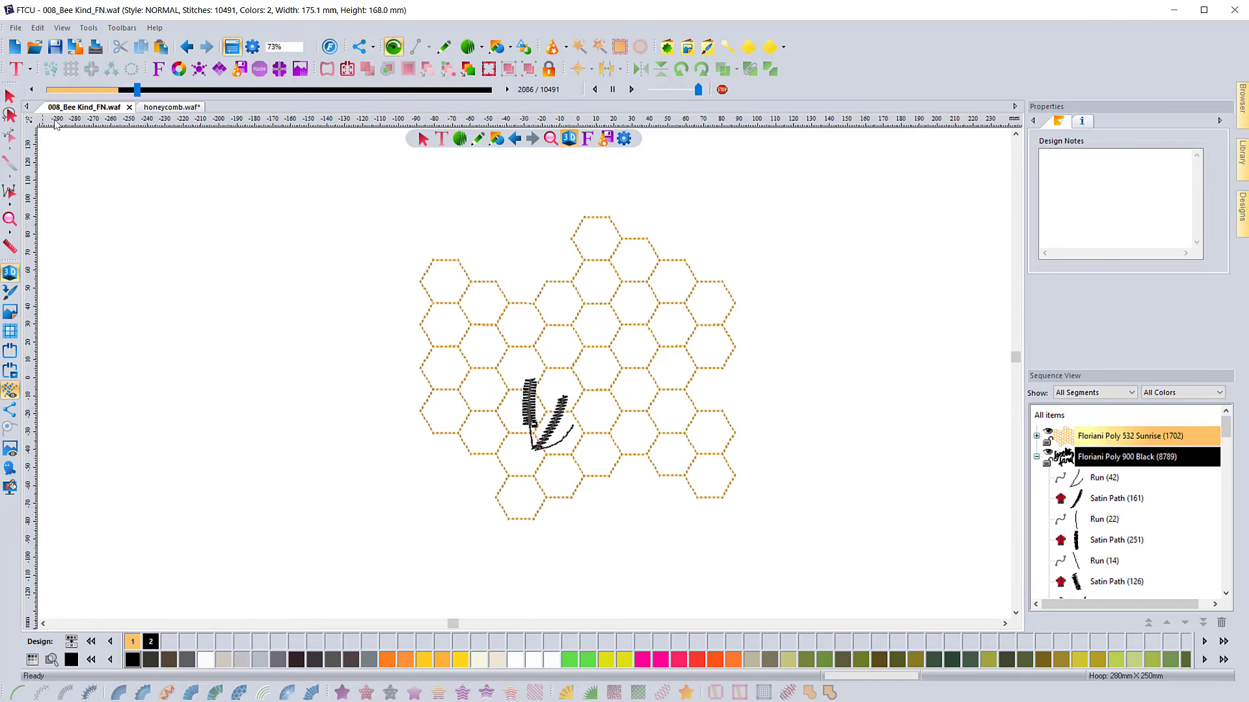
click(9, 95)
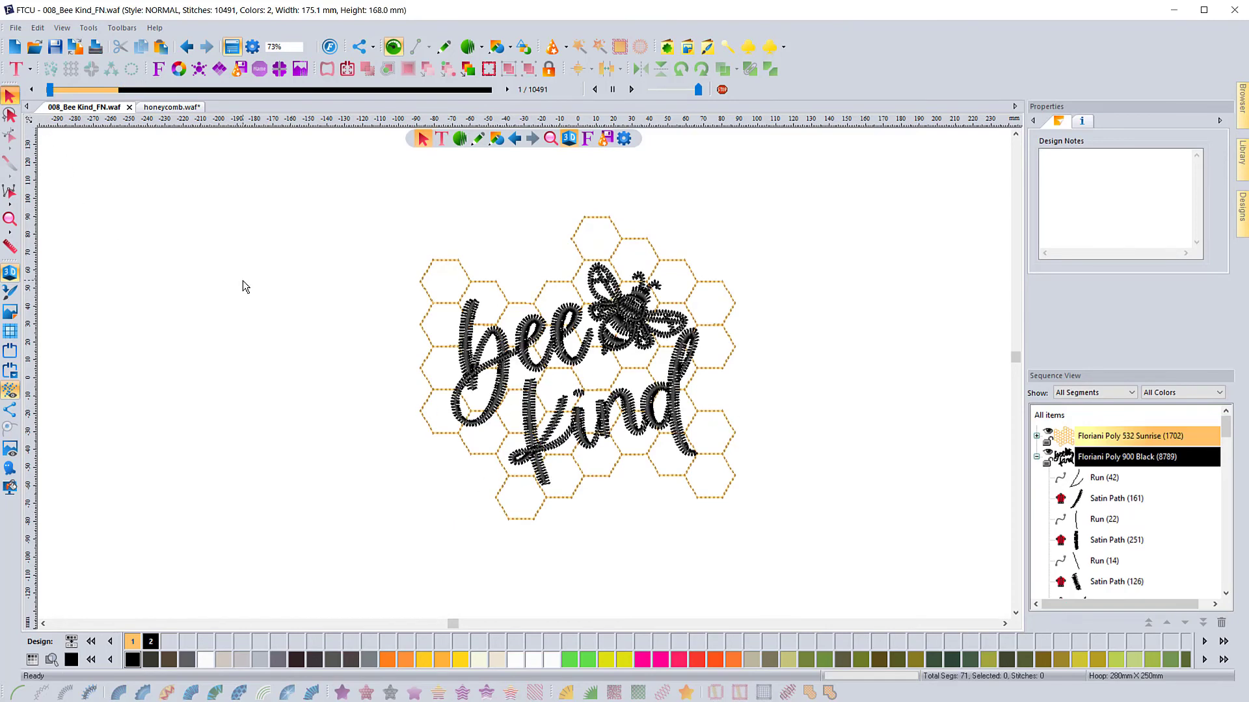
- Check the honeycomb.waf design, return to 008_Bee Kind_FN and replay the stitch-out simulation at a slower speed before stopping it
click(171, 107)
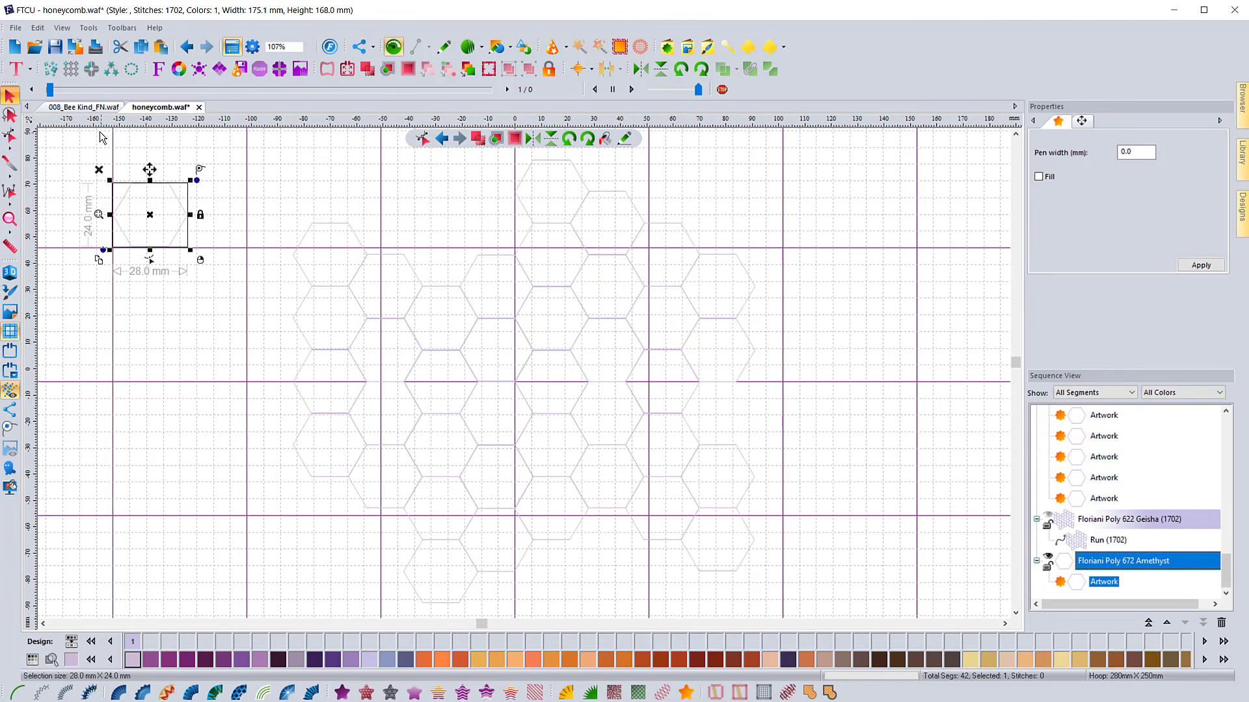
click(98, 108)
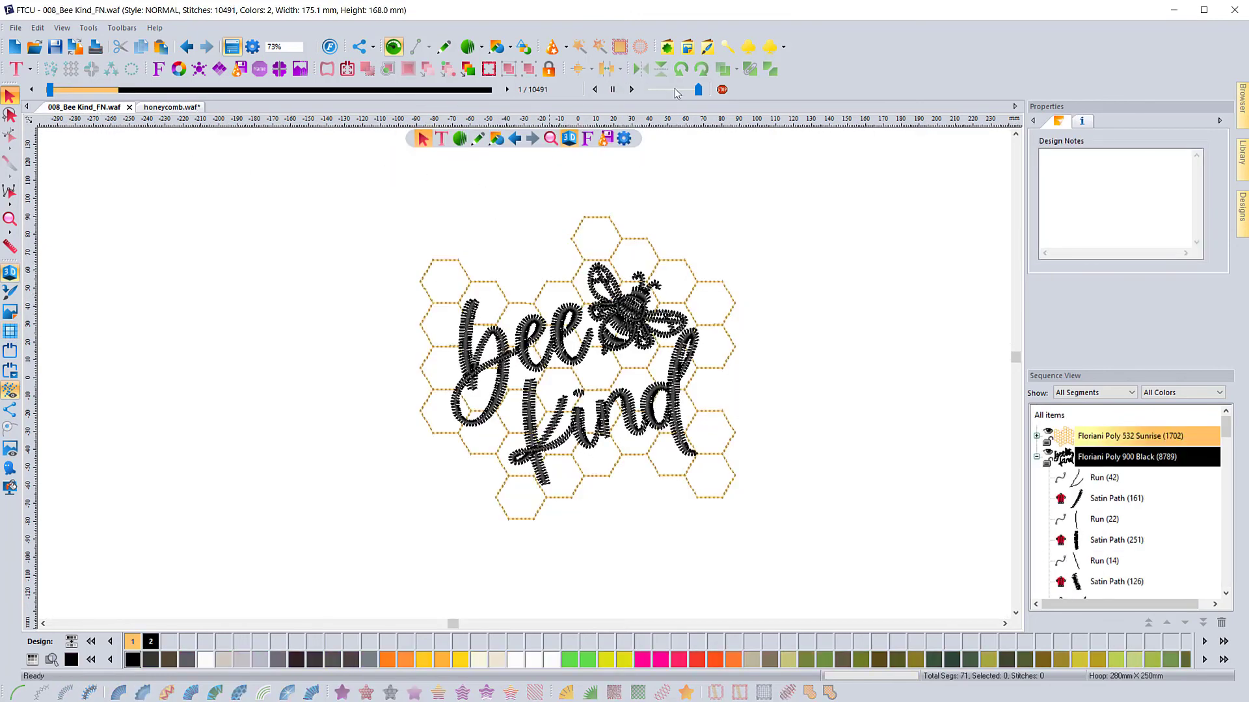
click(676, 91)
click(631, 89)
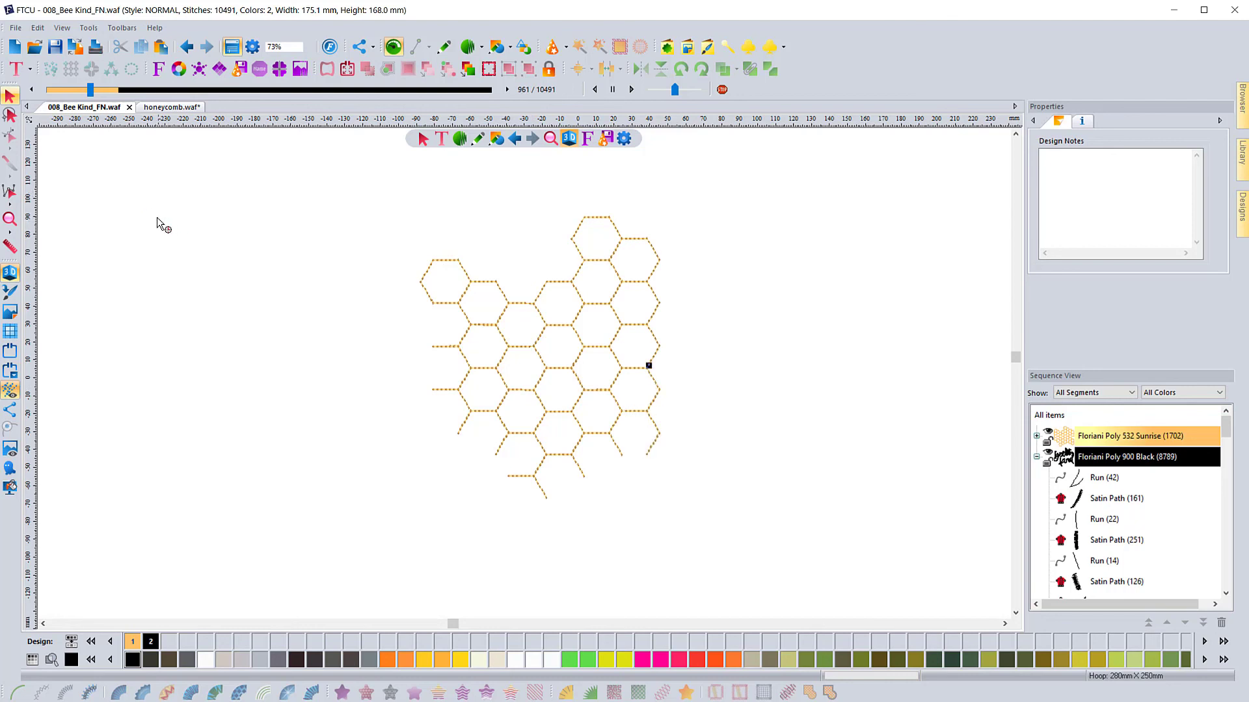
click(10, 96)
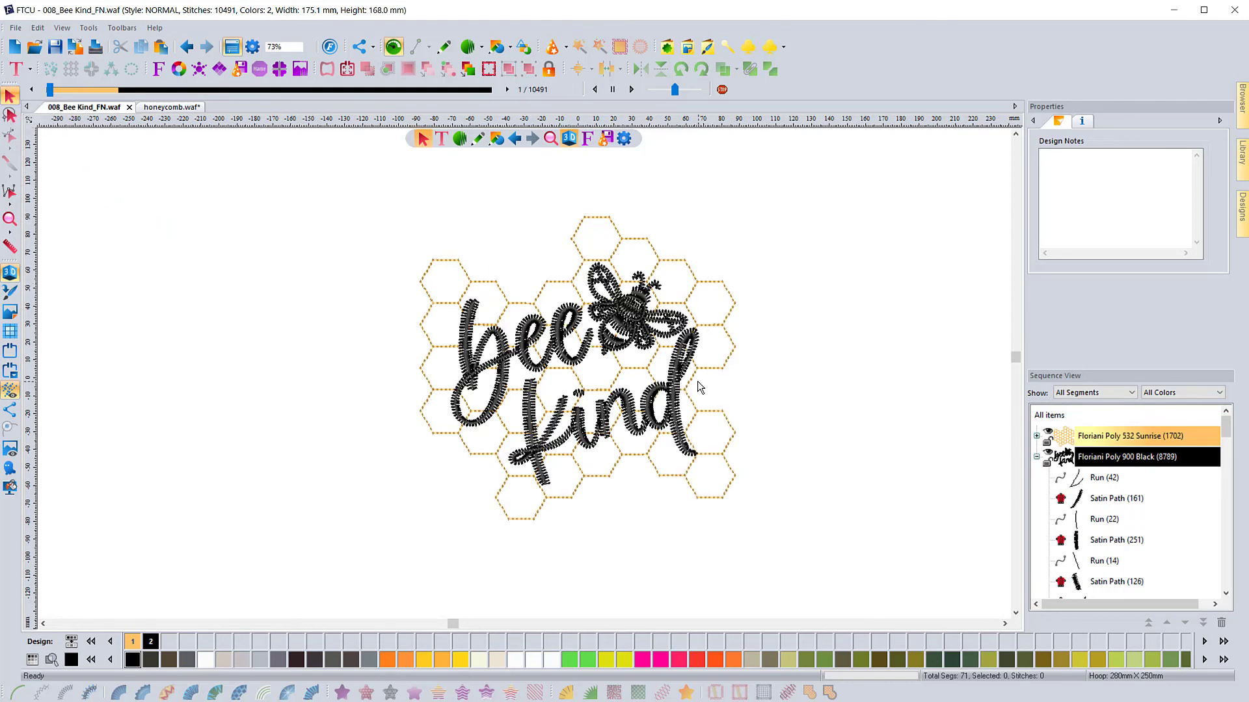